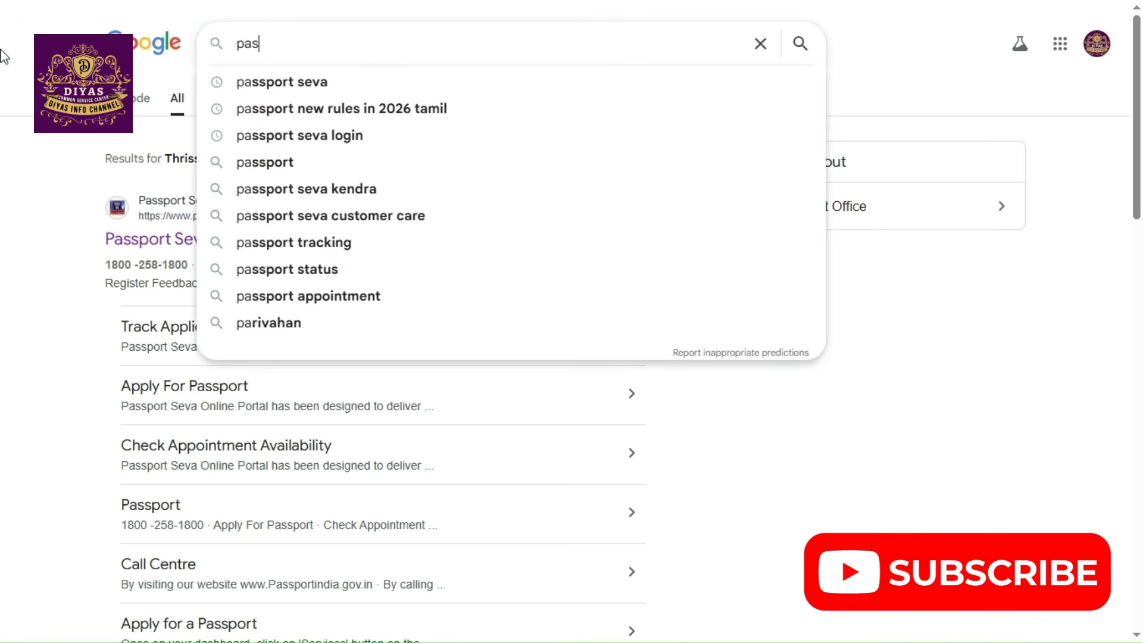
Search the web for "passport seva" and open the official Passport Seva website
{"action": "type", "text": "t"}
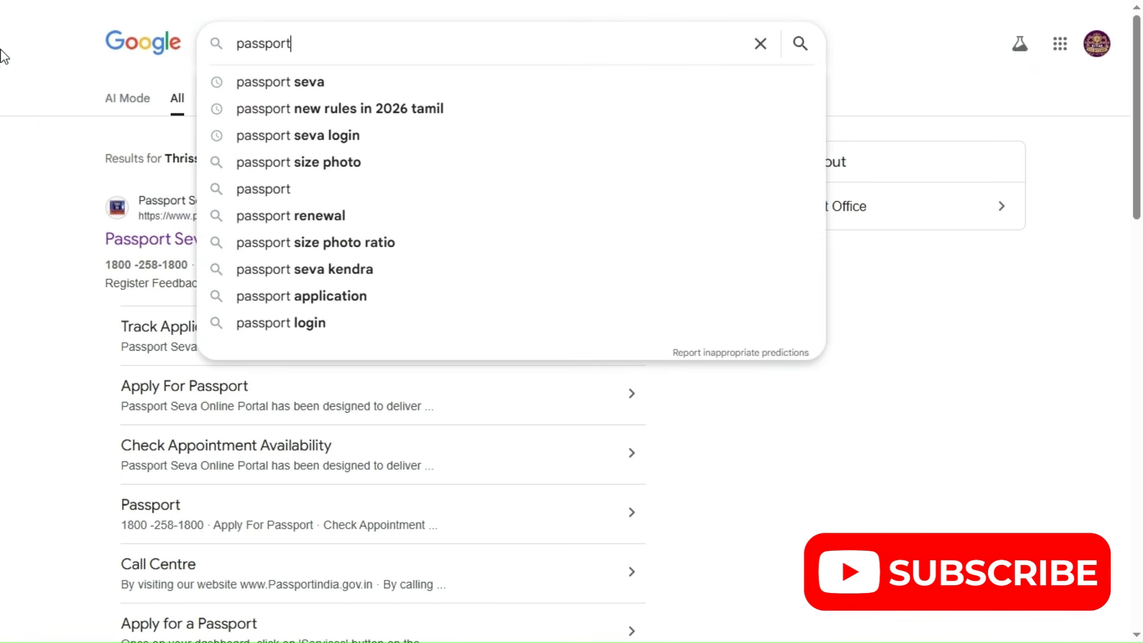
{"action": "key", "text": "Down"}
{"action": "key", "text": "Return"}
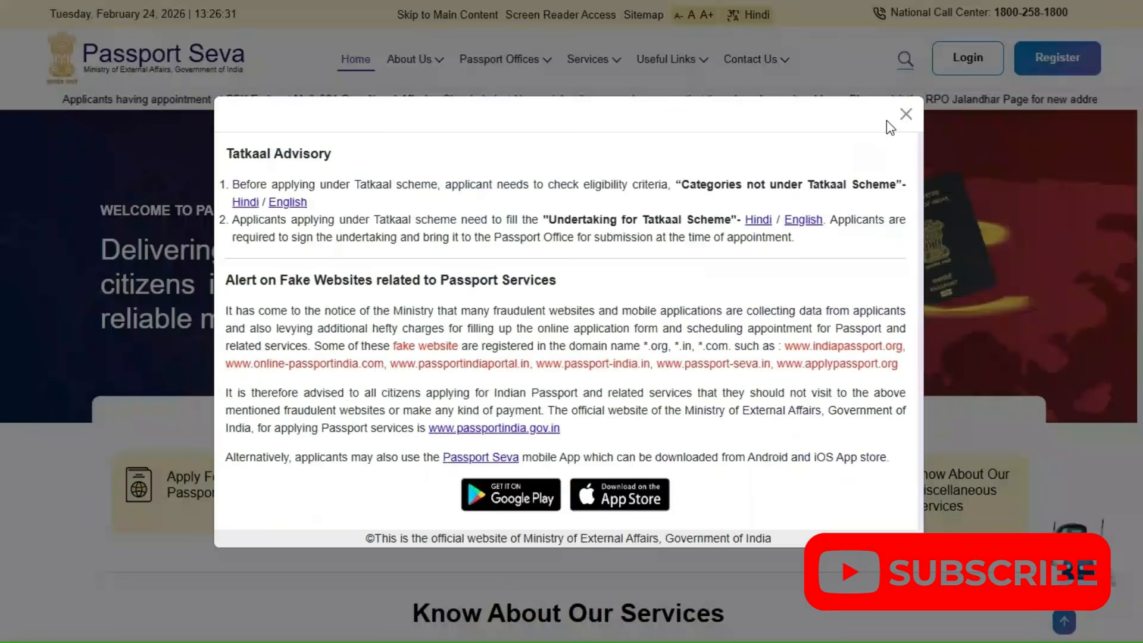
{"action": "left_click", "coordinate": [893, 118]}
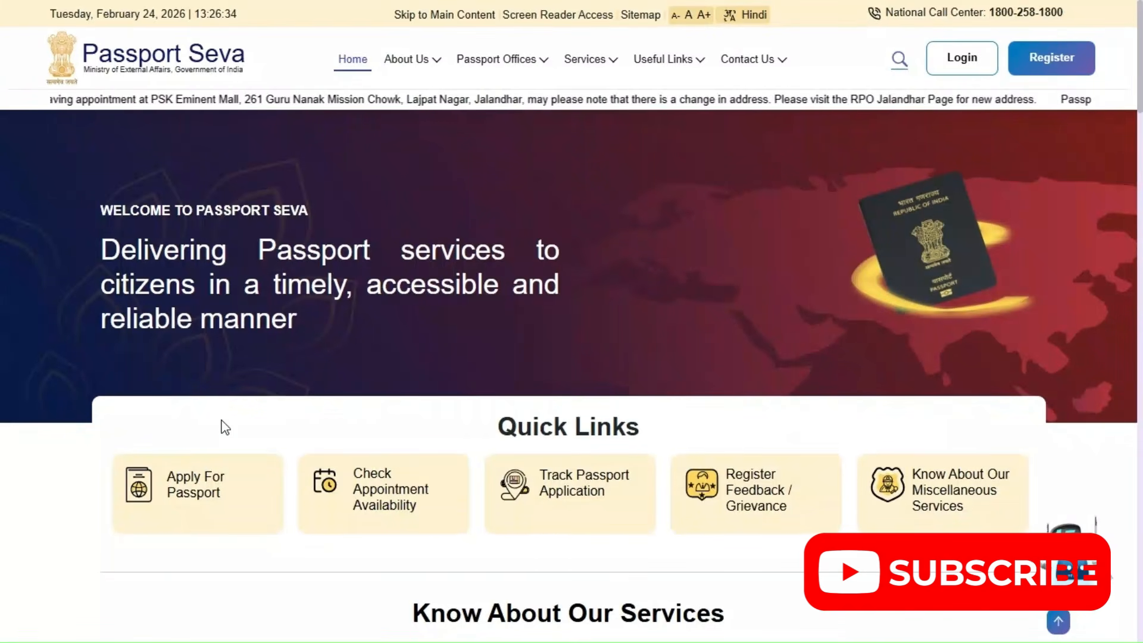
Look through the services on the home page and open the Check Appointment Availability page
{"action": "scroll", "coordinate": [244, 431], "scroll_direction": "down", "scroll_amount": 1}
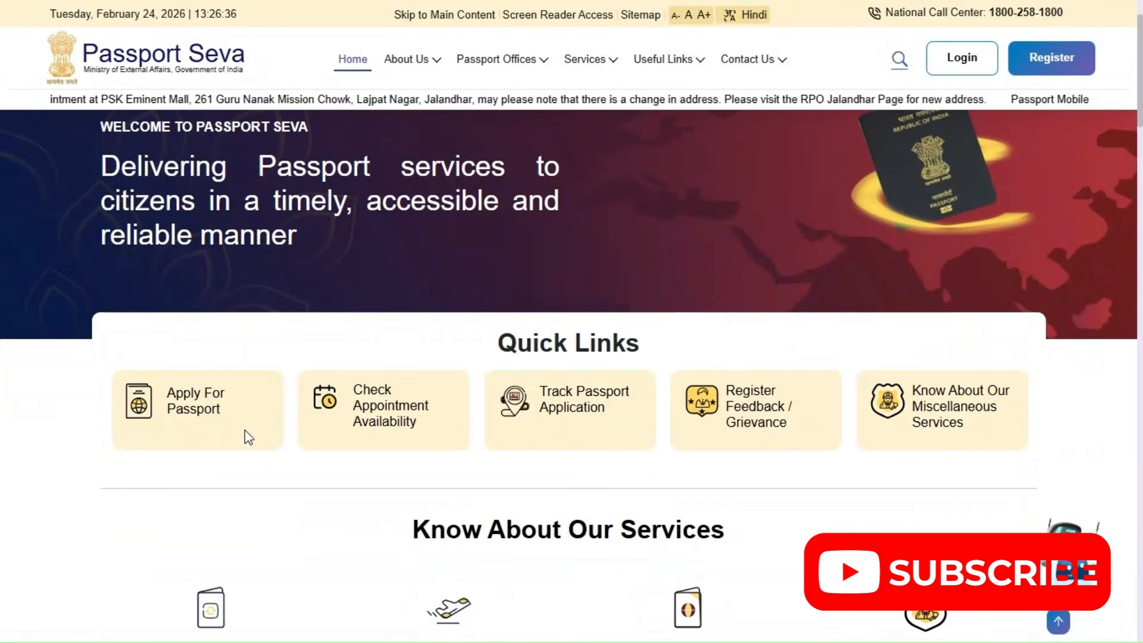
{"action": "scroll", "coordinate": [245, 430], "scroll_direction": "down", "scroll_amount": 2}
{"action": "scroll", "coordinate": [247, 439], "scroll_direction": "down", "scroll_amount": 4}
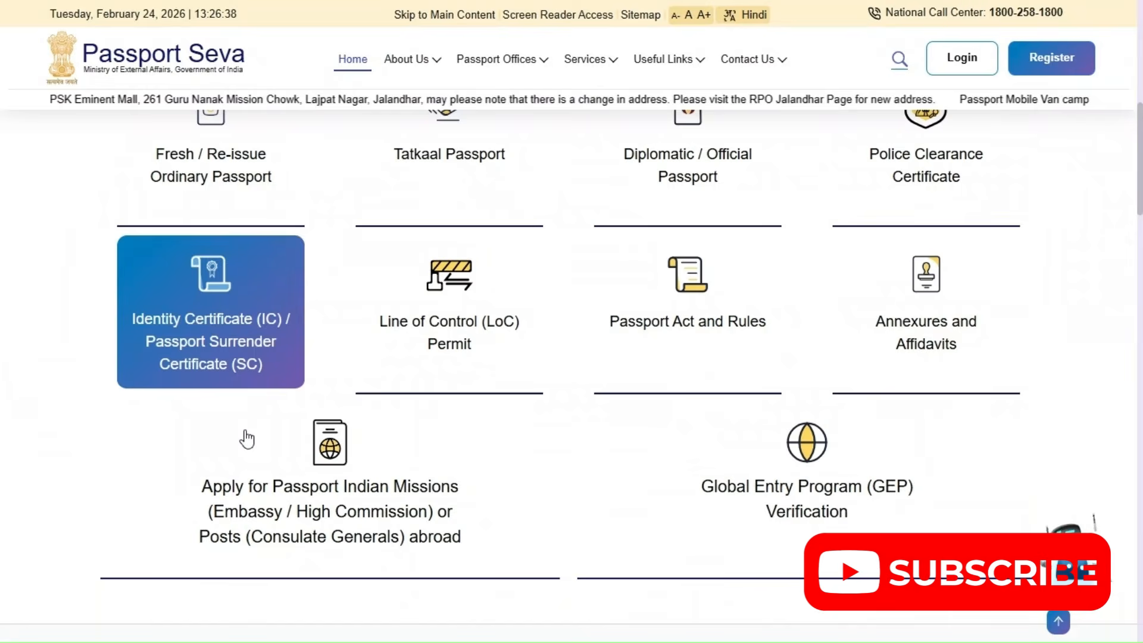
{"action": "scroll", "coordinate": [242, 438], "scroll_direction": "down", "scroll_amount": 4}
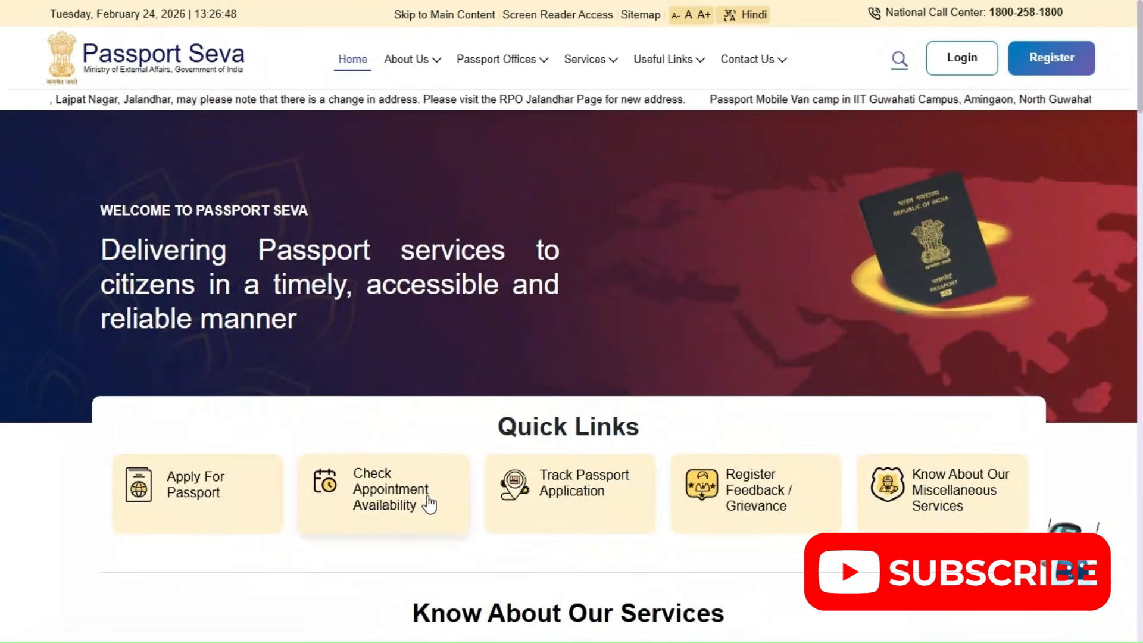
{"action": "left_click", "coordinate": [375, 506]}
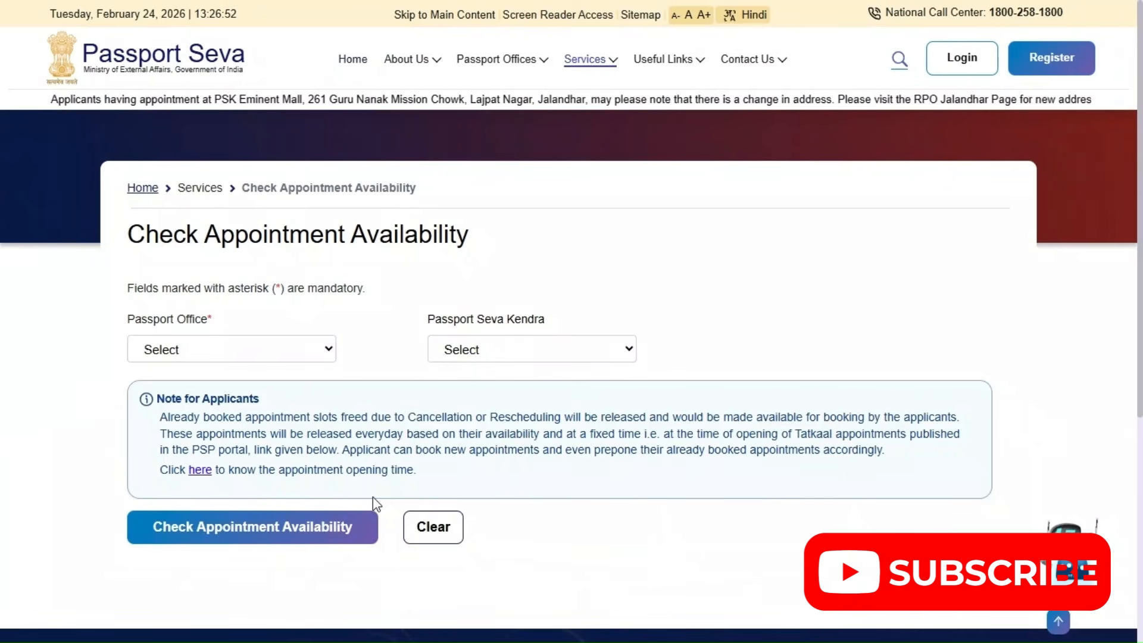
Set the Passport Office for the appointment availability check to Madurai
{"action": "left_click", "coordinate": [282, 354]}
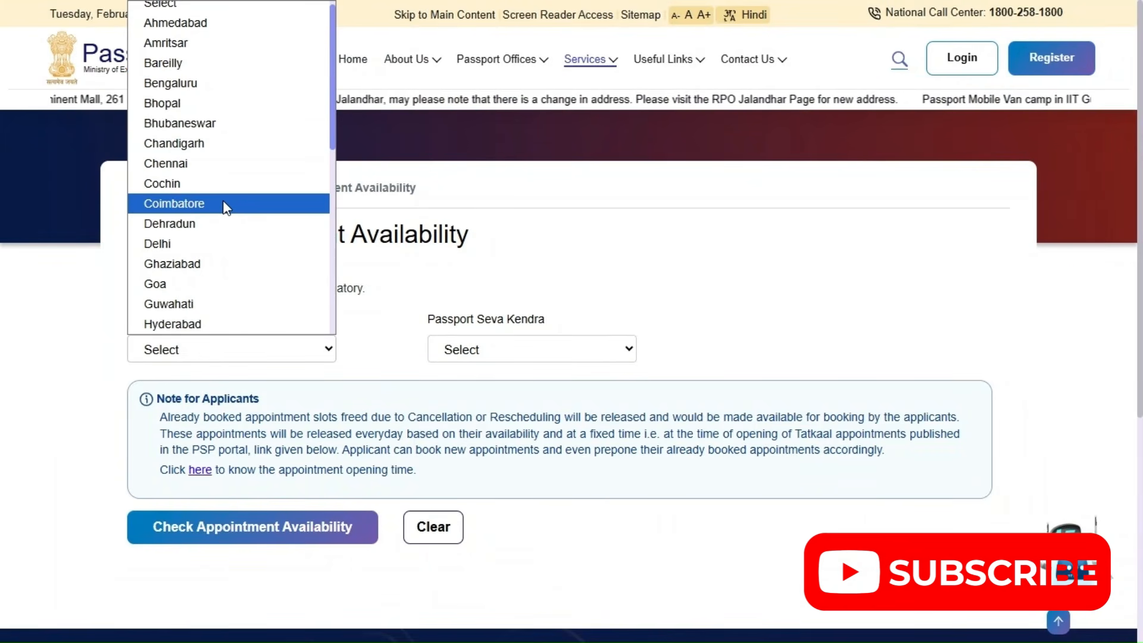
{"action": "scroll", "coordinate": [224, 202], "scroll_direction": "down", "scroll_amount": 3}
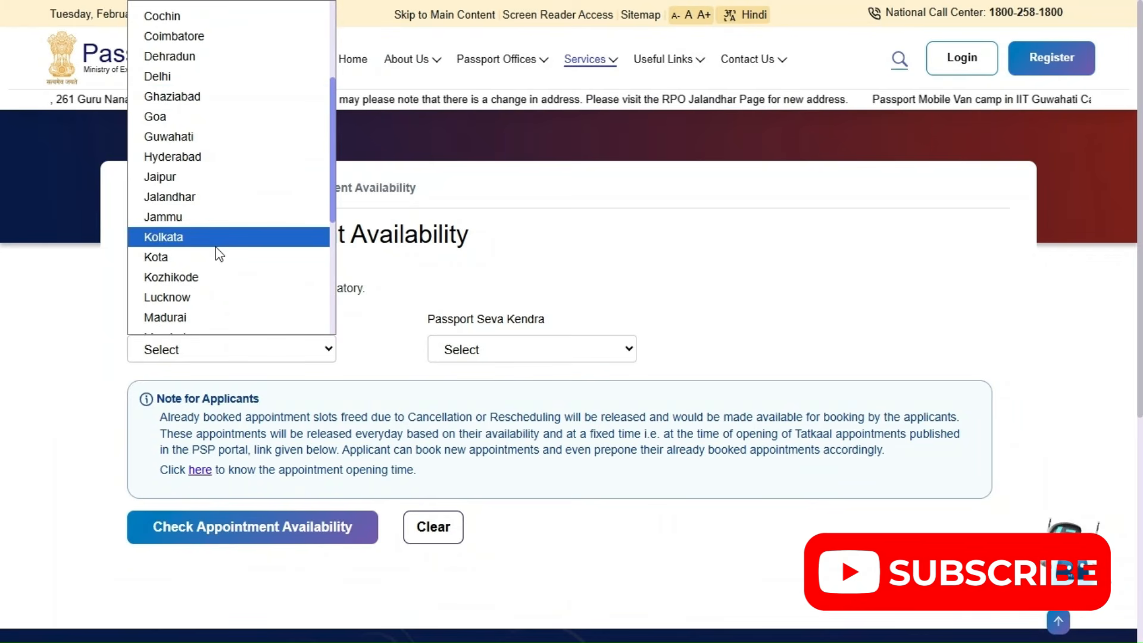
{"action": "scroll", "coordinate": [197, 329], "scroll_direction": "down", "scroll_amount": 4}
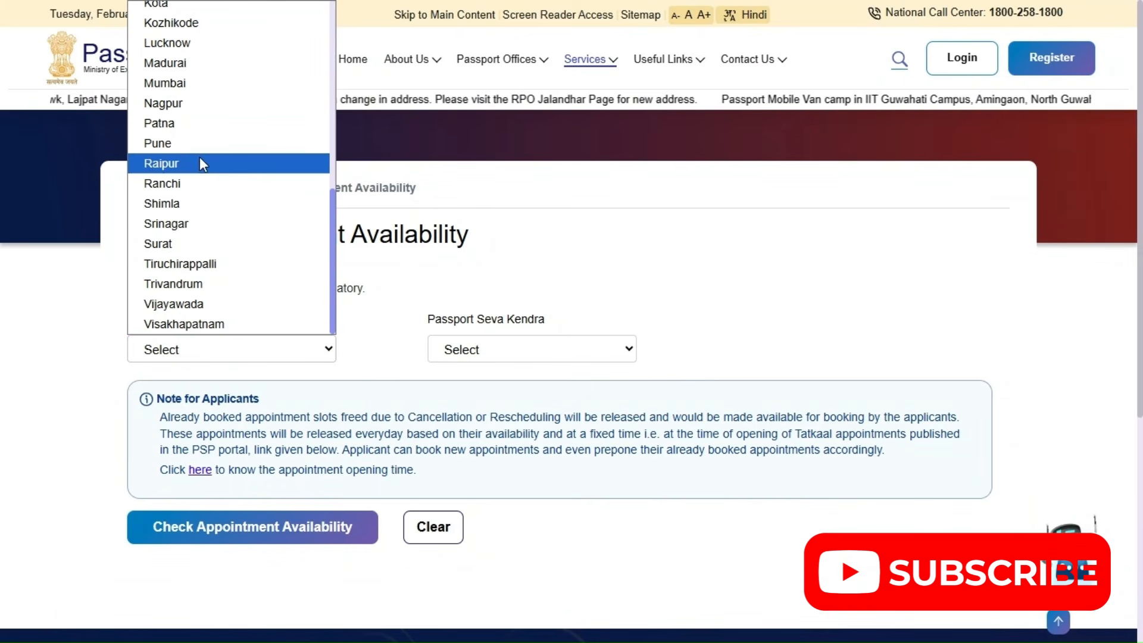
{"action": "left_click", "coordinate": [187, 63]}
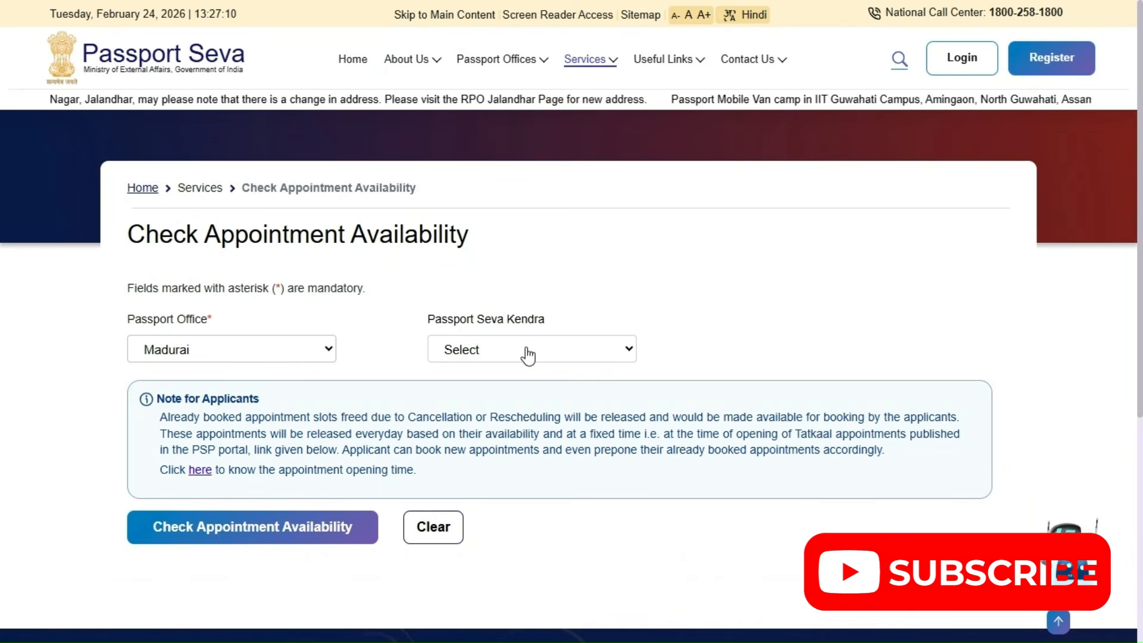
Choose PSK Tirunelveli City as the Passport Seva Kendra and check its appointment availability
{"action": "left_click", "coordinate": [528, 356]}
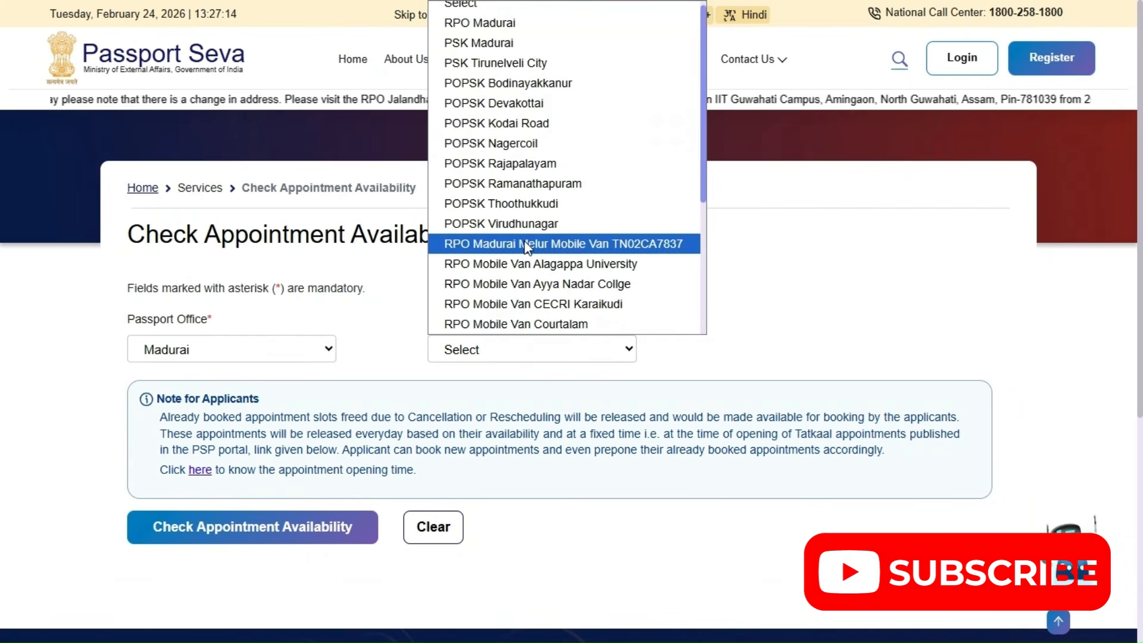
{"action": "scroll", "coordinate": [526, 247], "scroll_direction": "down", "scroll_amount": 4}
{"action": "scroll", "coordinate": [527, 247], "scroll_direction": "up", "scroll_amount": 4}
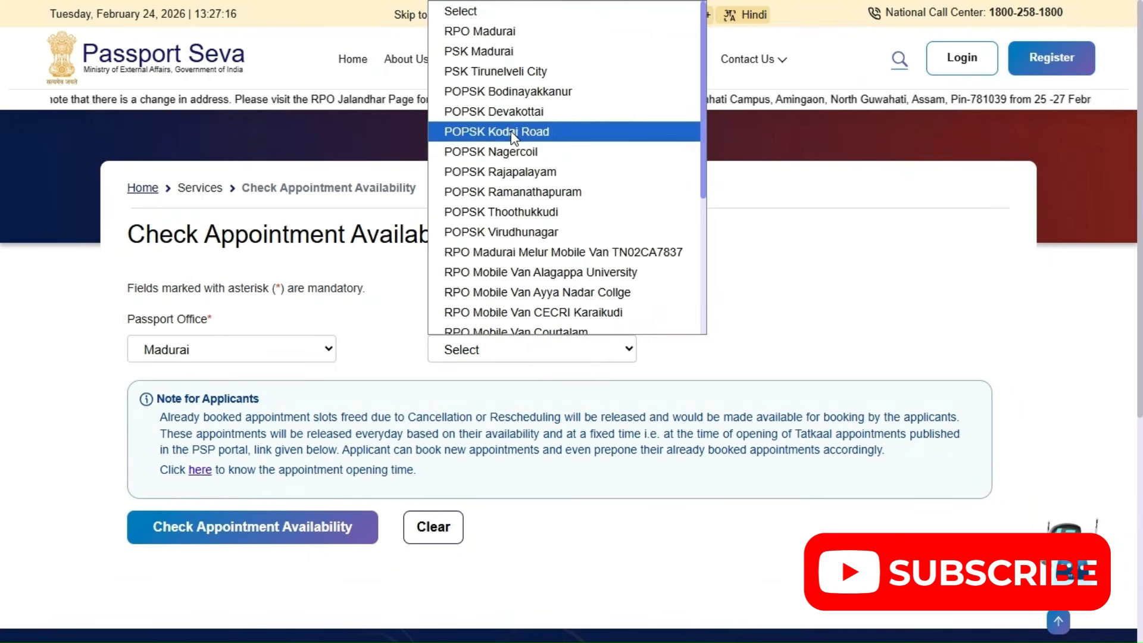
{"action": "left_click", "coordinate": [509, 72]}
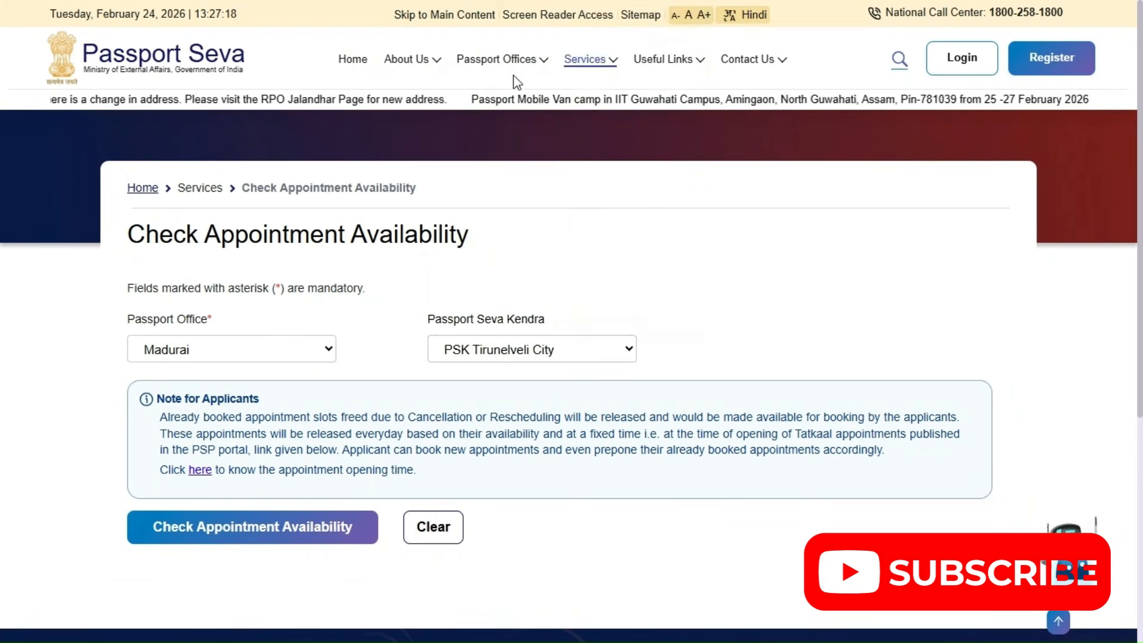
{"action": "left_click", "coordinate": [311, 541]}
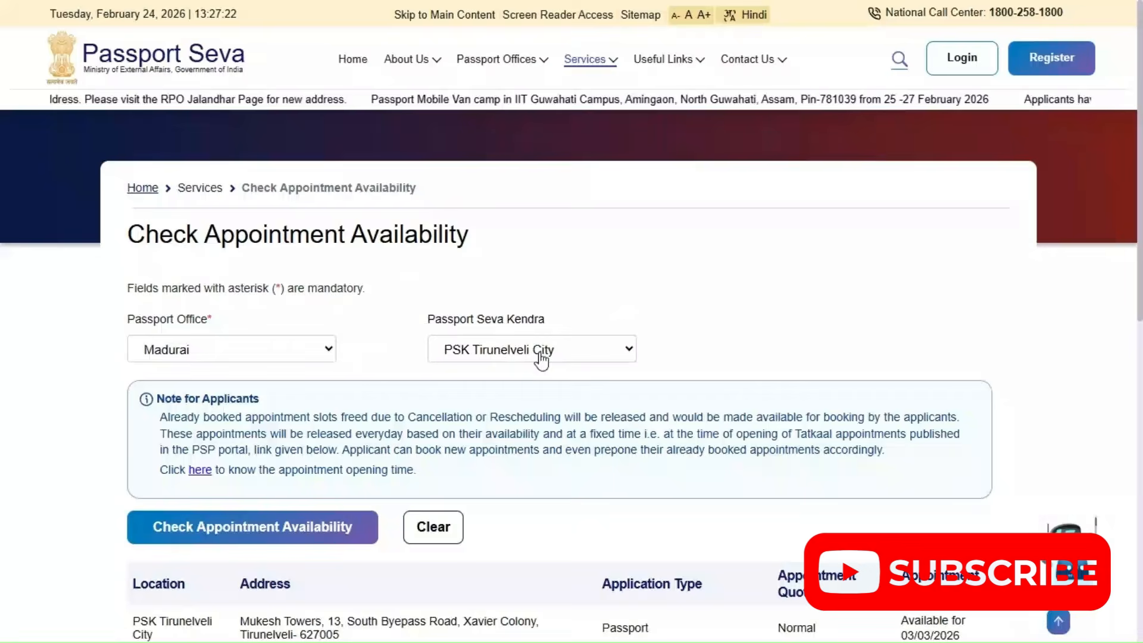
Change the Passport Seva Kendra to POPSK Nagercoil and review its available appointment dates
{"action": "scroll", "coordinate": [532, 445], "scroll_direction": "down", "scroll_amount": 4}
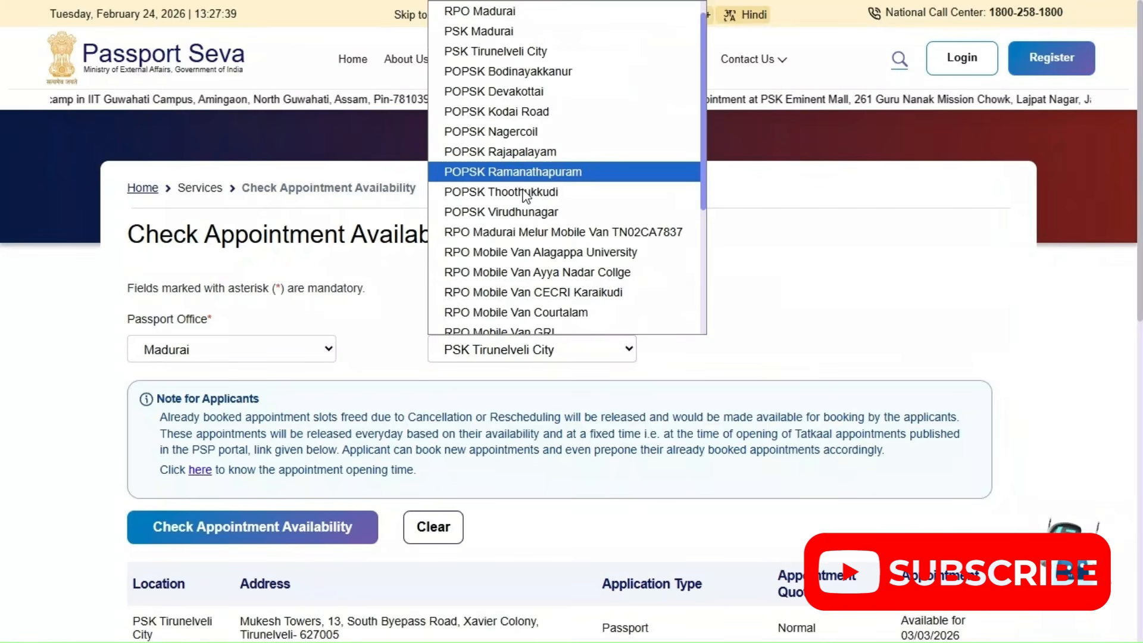
{"action": "scroll", "coordinate": [525, 197], "scroll_direction": "up", "scroll_amount": 1}
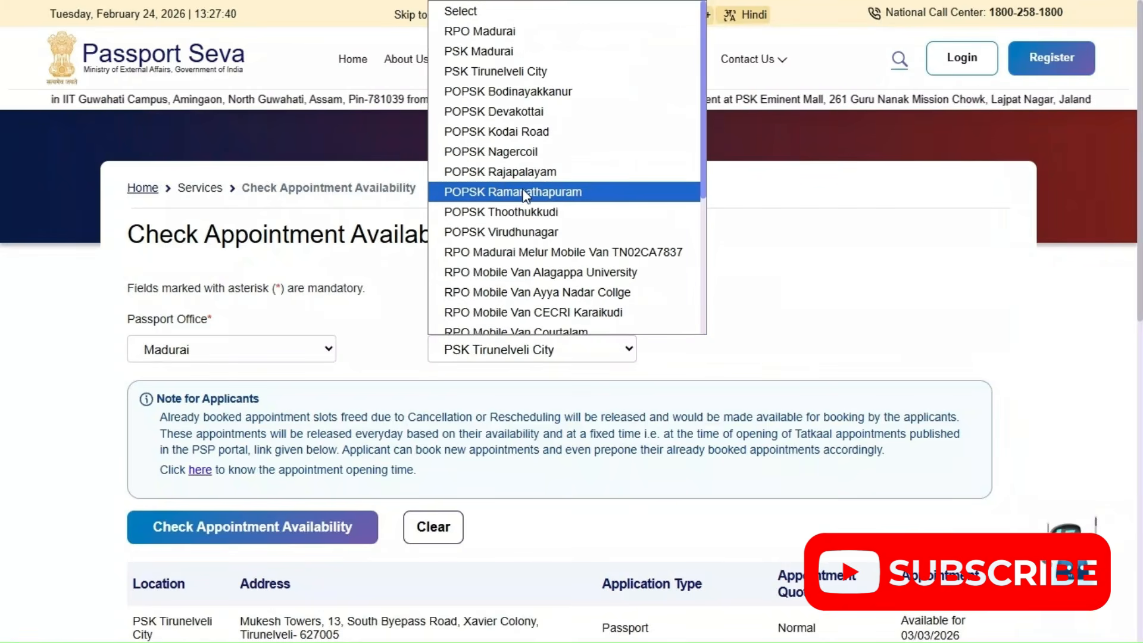
{"action": "left_click", "coordinate": [532, 152]}
{"action": "left_click", "coordinate": [301, 535]}
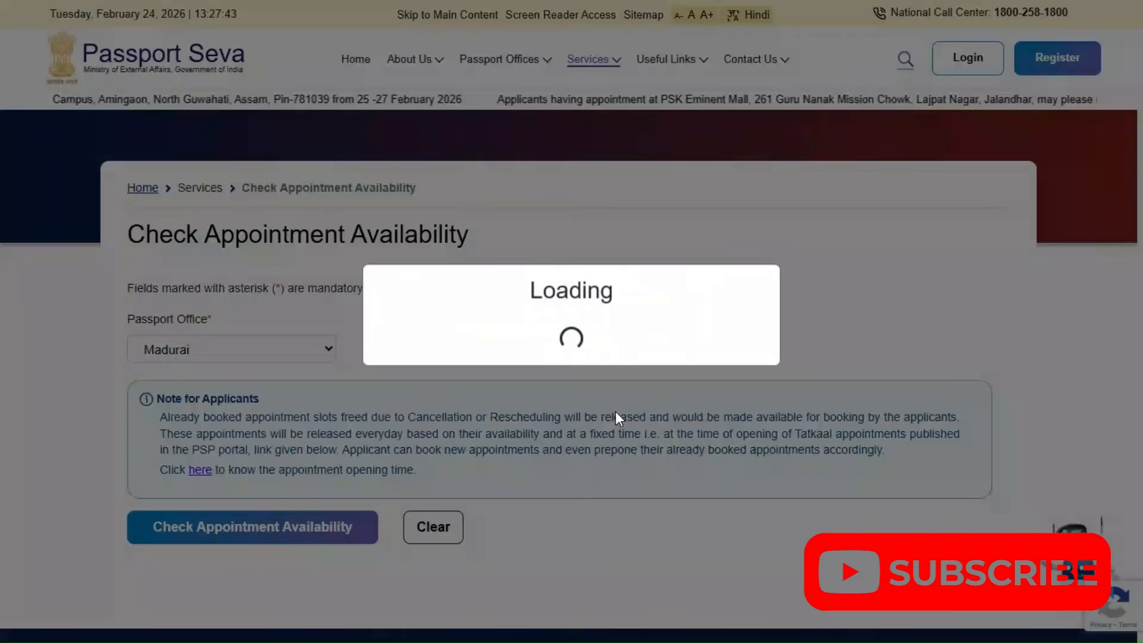
{"action": "scroll", "coordinate": [531, 474], "scroll_direction": "down", "scroll_amount": 3}
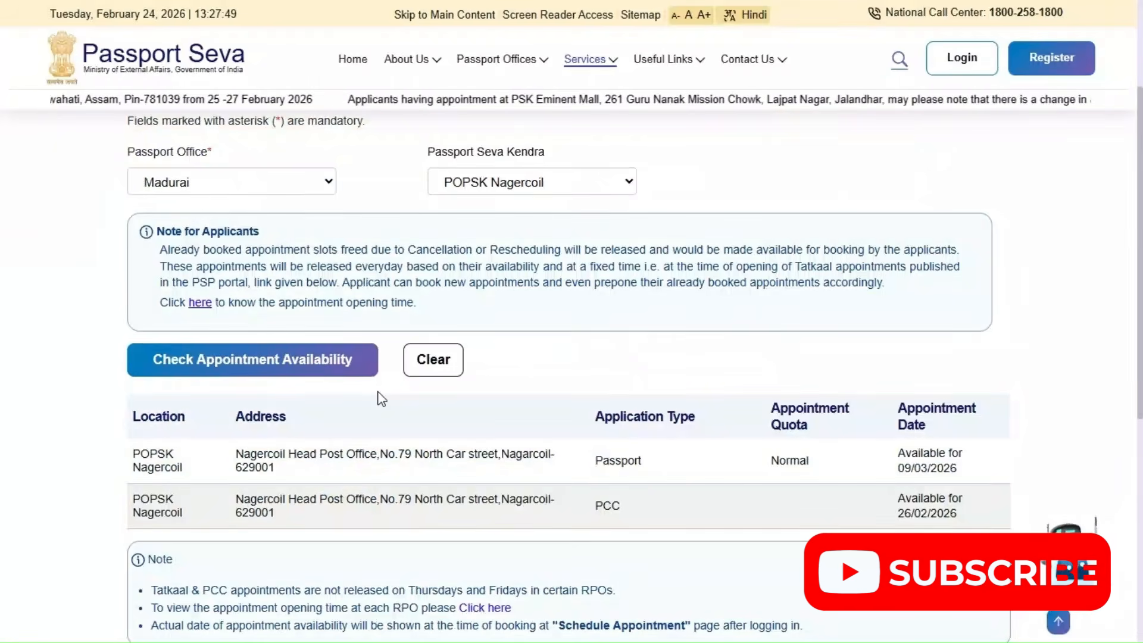
{"action": "scroll", "coordinate": [288, 361], "scroll_direction": "up", "scroll_amount": 3}
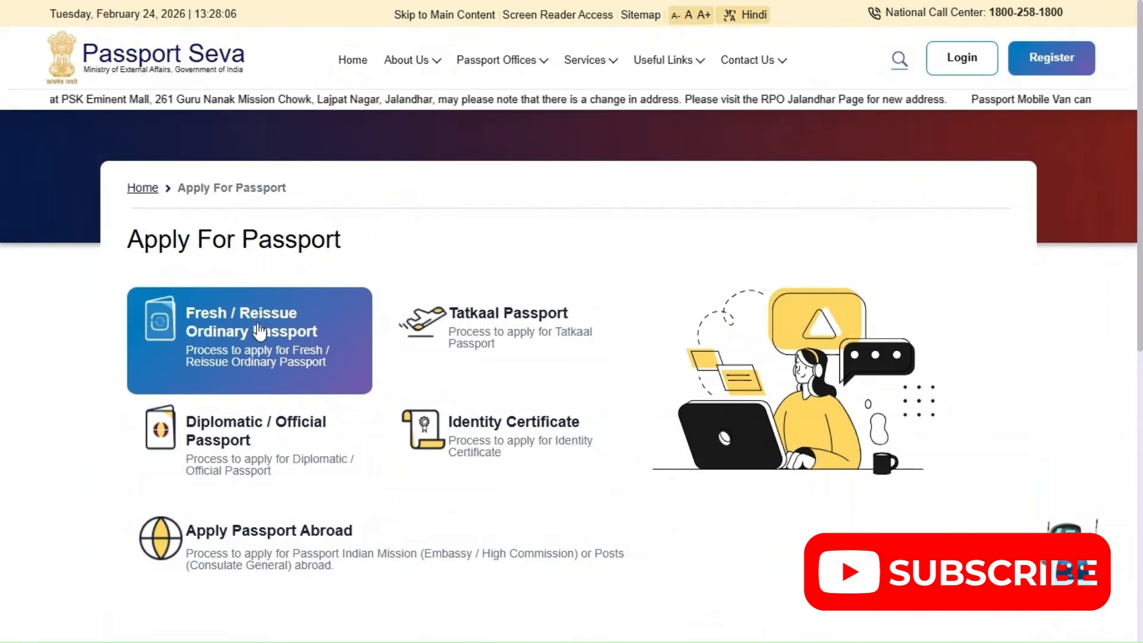
Open the Fresh / Reissue Ordinary Passport process guide and read its application steps through to the Annexures/Affidavits section
{"action": "left_click", "coordinate": [268, 339]}
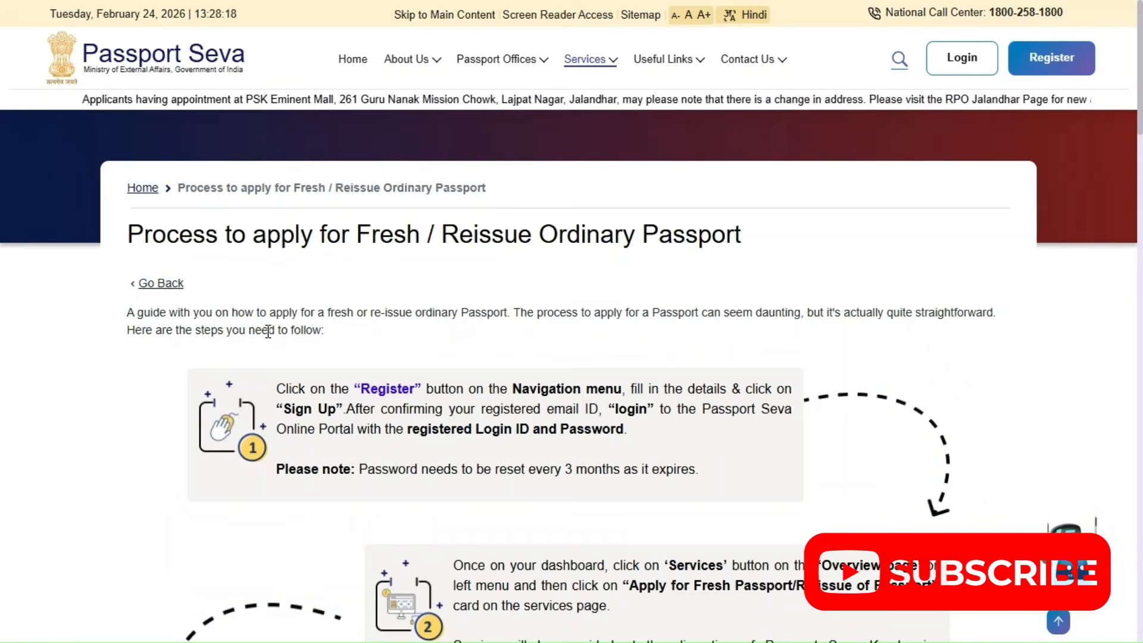
{"action": "scroll", "coordinate": [375, 463], "scroll_direction": "down", "scroll_amount": 5}
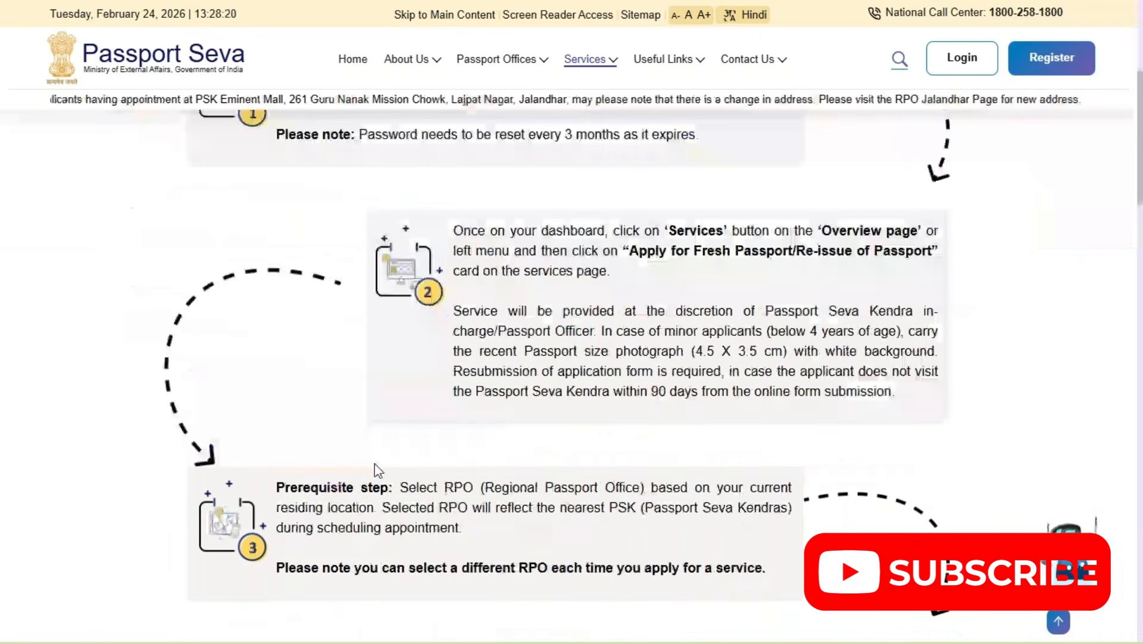
{"action": "scroll", "coordinate": [378, 470], "scroll_direction": "down", "scroll_amount": 8}
{"action": "scroll", "coordinate": [378, 470], "scroll_direction": "down", "scroll_amount": 5}
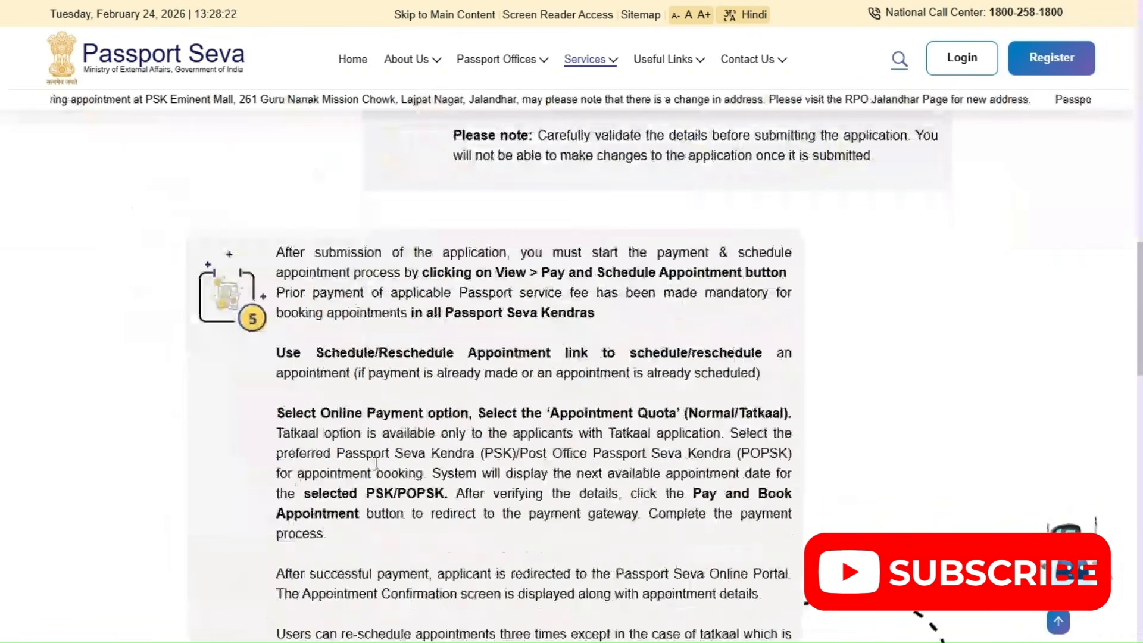
{"action": "scroll", "coordinate": [375, 464], "scroll_direction": "down", "scroll_amount": 5}
{"action": "scroll", "coordinate": [381, 469], "scroll_direction": "down", "scroll_amount": 8}
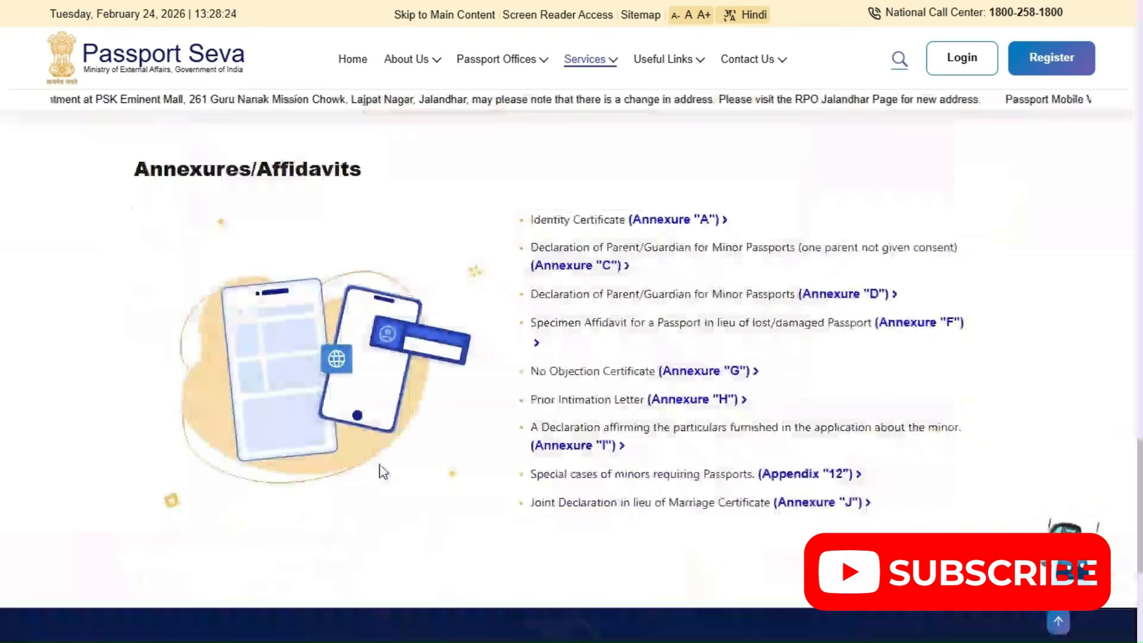
{"action": "scroll", "coordinate": [383, 471], "scroll_direction": "down", "scroll_amount": 5}
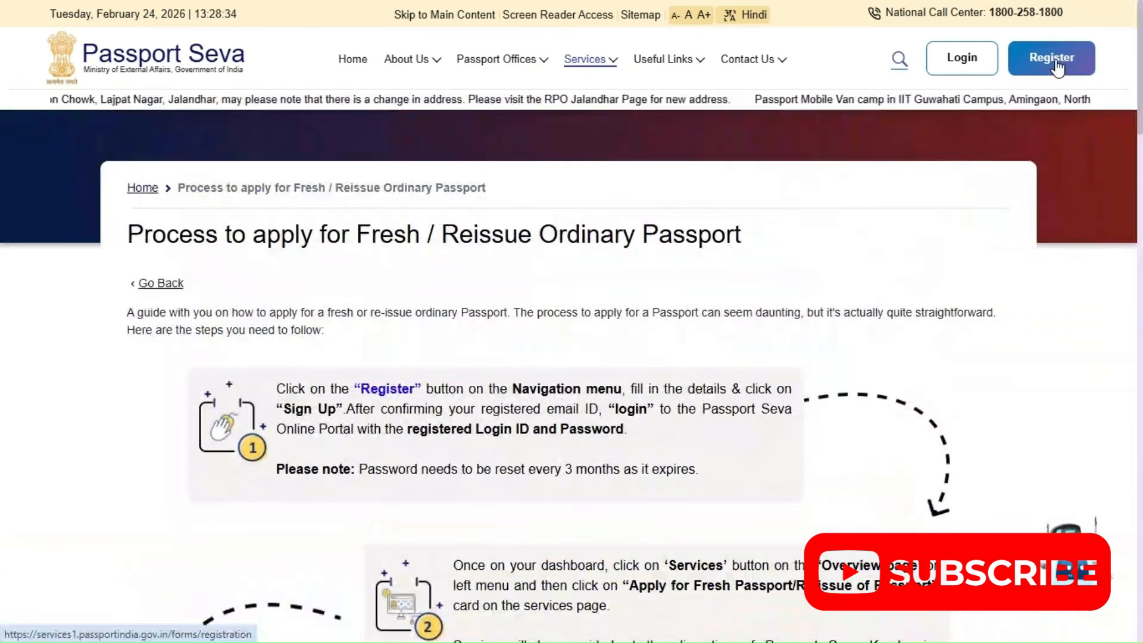
Open the user registration form and select Madurai as the Passport Office
{"action": "left_click", "coordinate": [1055, 67]}
{"action": "left_click", "coordinate": [156, 207]}
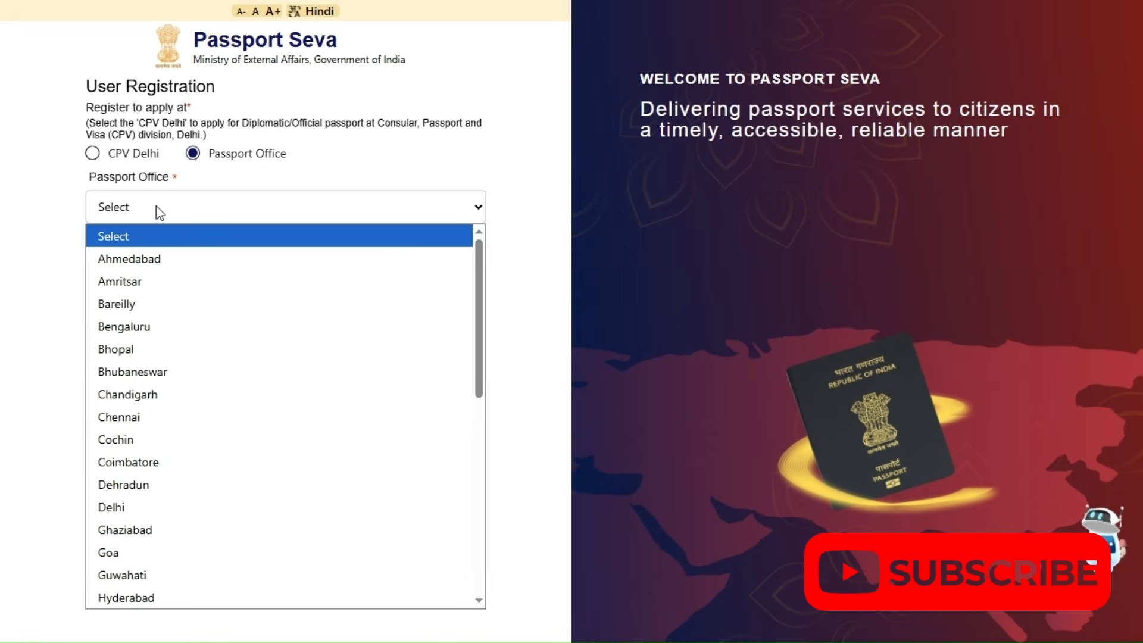
{"action": "scroll", "coordinate": [148, 428], "scroll_direction": "down", "scroll_amount": 3}
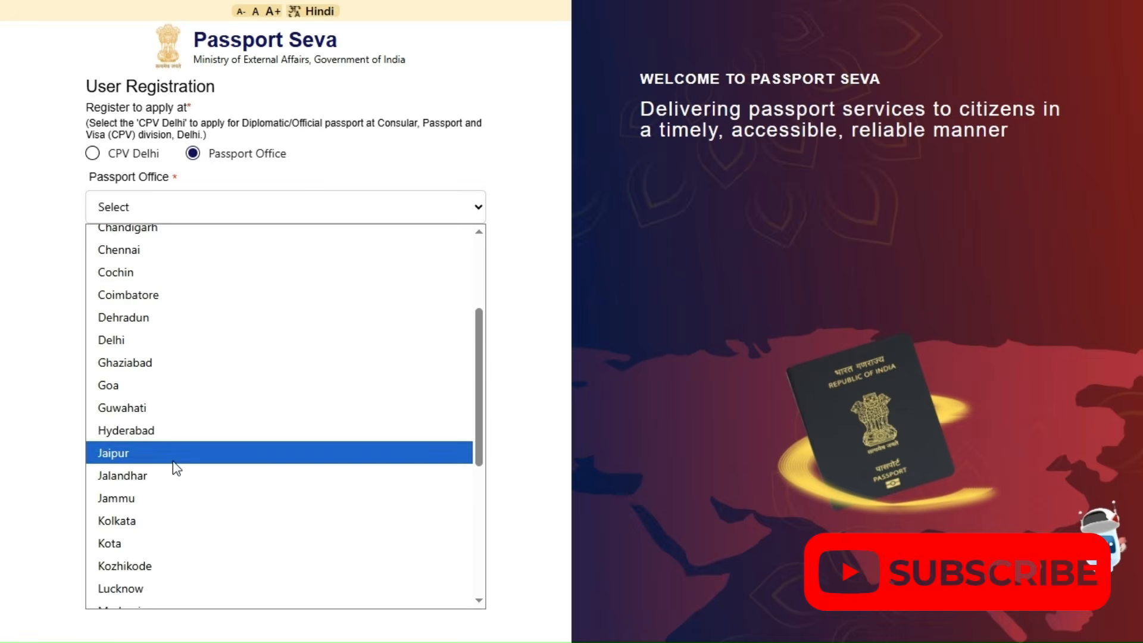
{"action": "scroll", "coordinate": [172, 463], "scroll_direction": "down", "scroll_amount": 3}
{"action": "scroll", "coordinate": [141, 448], "scroll_direction": "down", "scroll_amount": 2}
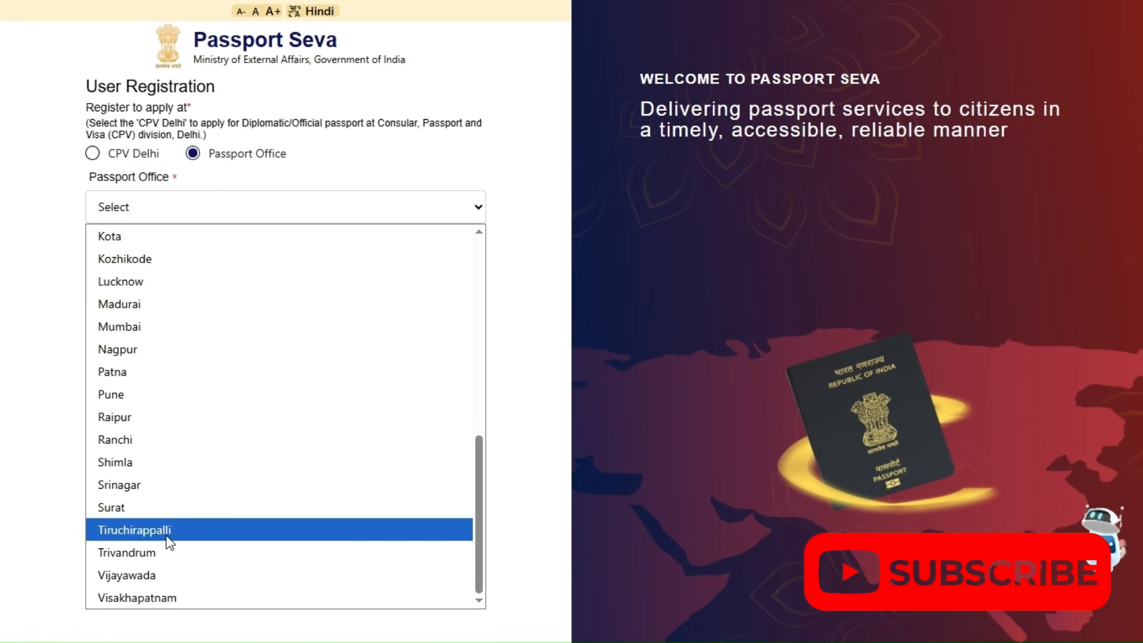
{"action": "scroll", "coordinate": [171, 542], "scroll_direction": "up", "scroll_amount": 5}
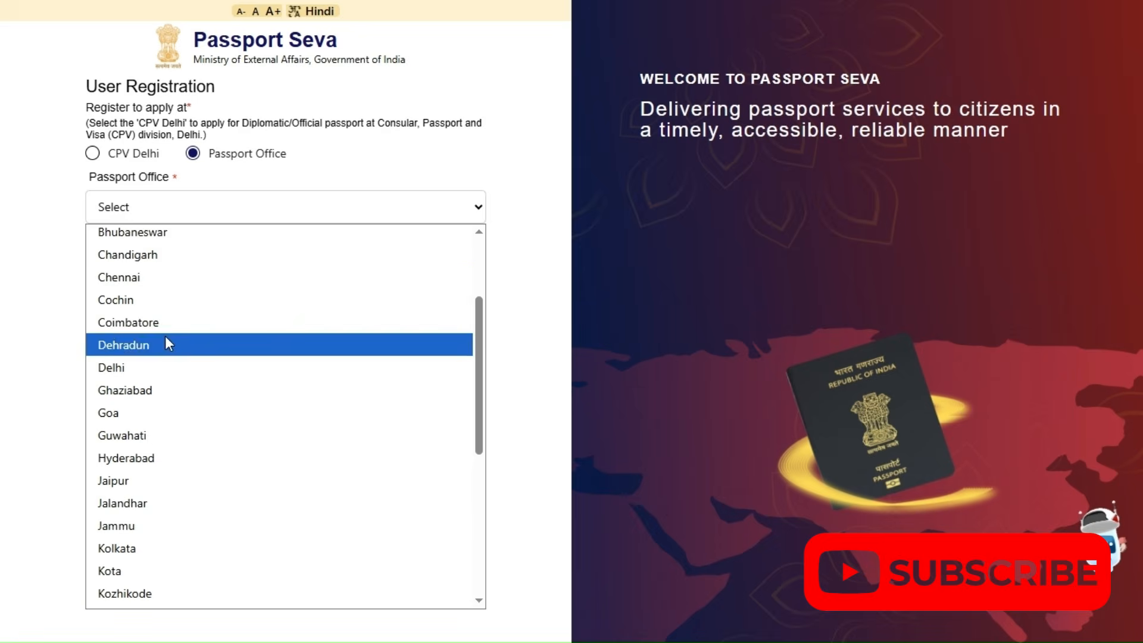
{"action": "scroll", "coordinate": [210, 377], "scroll_direction": "down", "scroll_amount": 5}
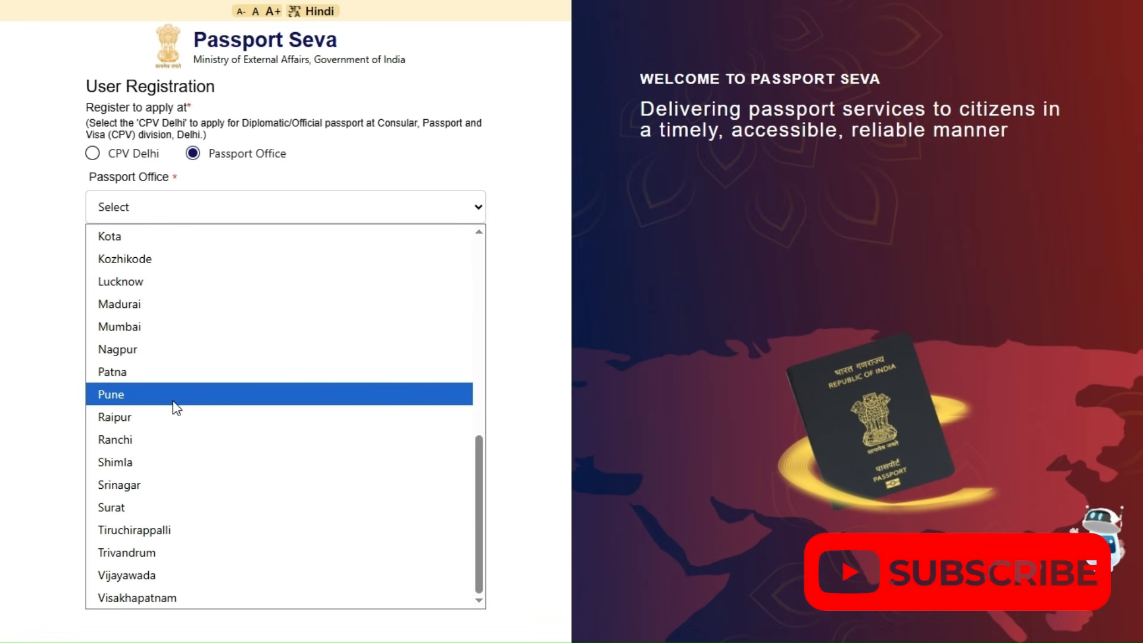
{"action": "left_click", "coordinate": [184, 303]}
Enter the applicant's full name, including an initial, in the registration form
{"action": "left_click", "coordinate": [200, 258]}
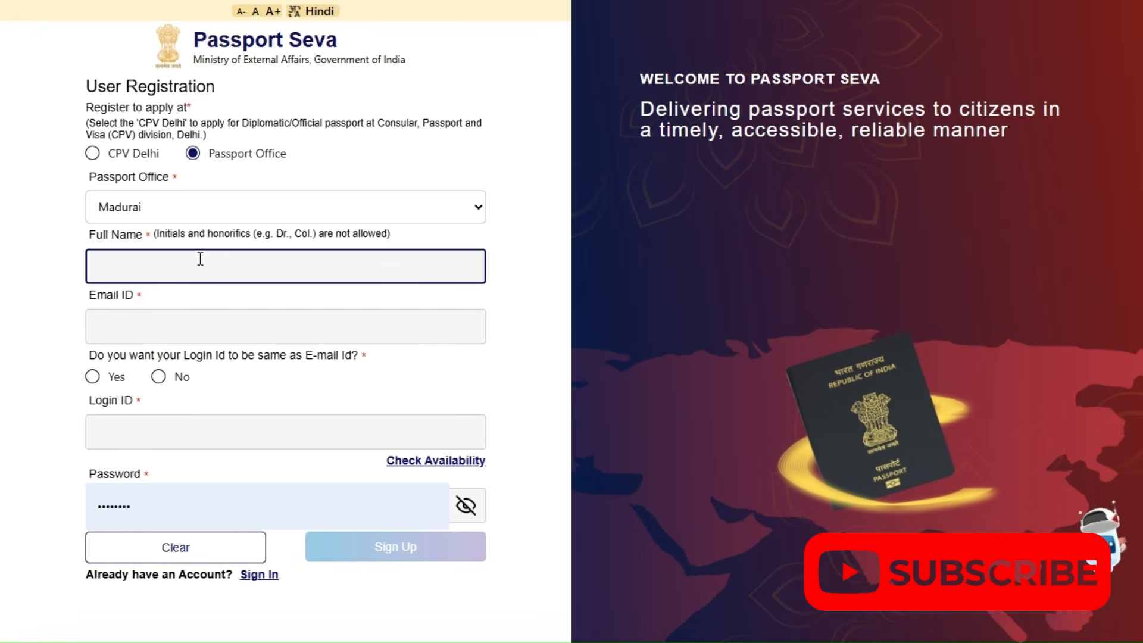
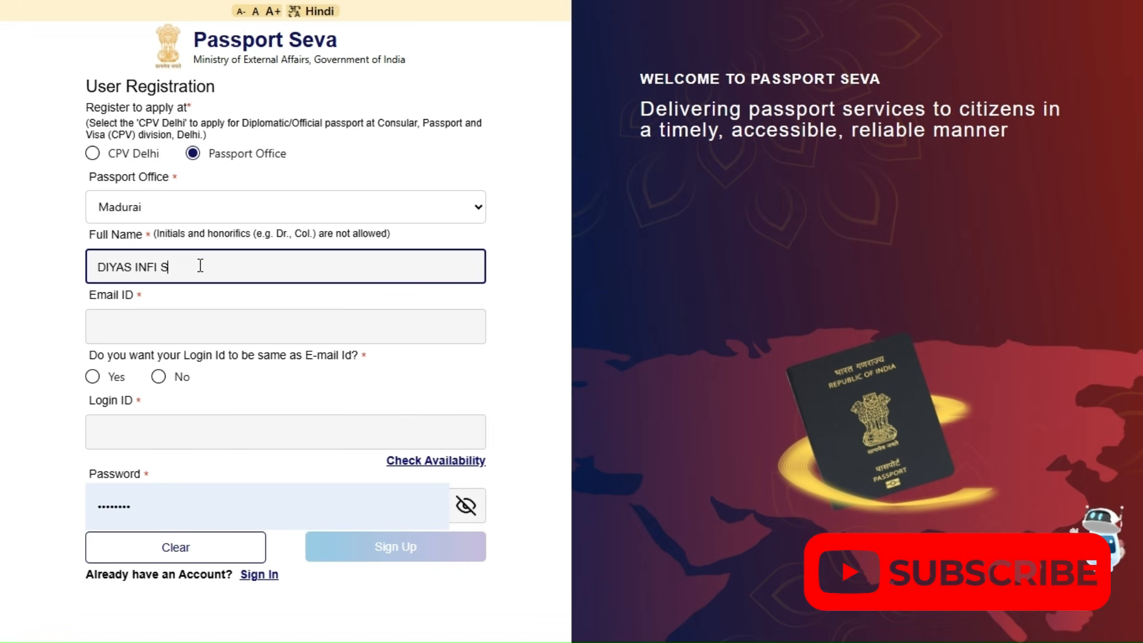
Replace the entire full name entry with a shortened version of the applicant's name
{"action": "left_click_drag", "start_coordinate": [200, 266], "coordinate": [37, 290]}
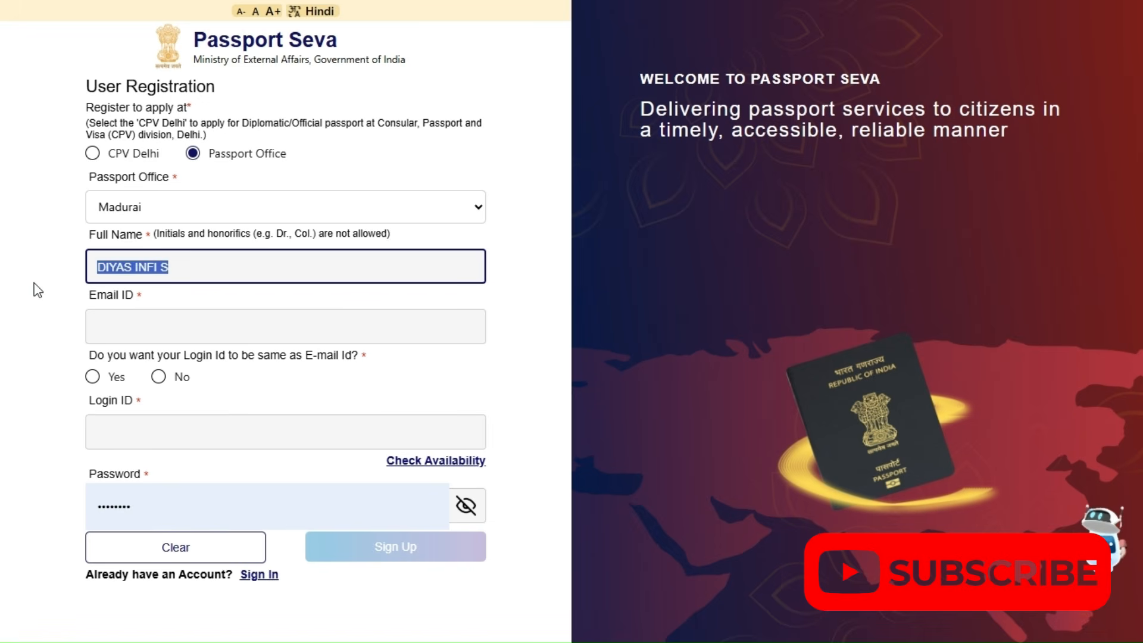
{"action": "type", "text": "DIYAS"}
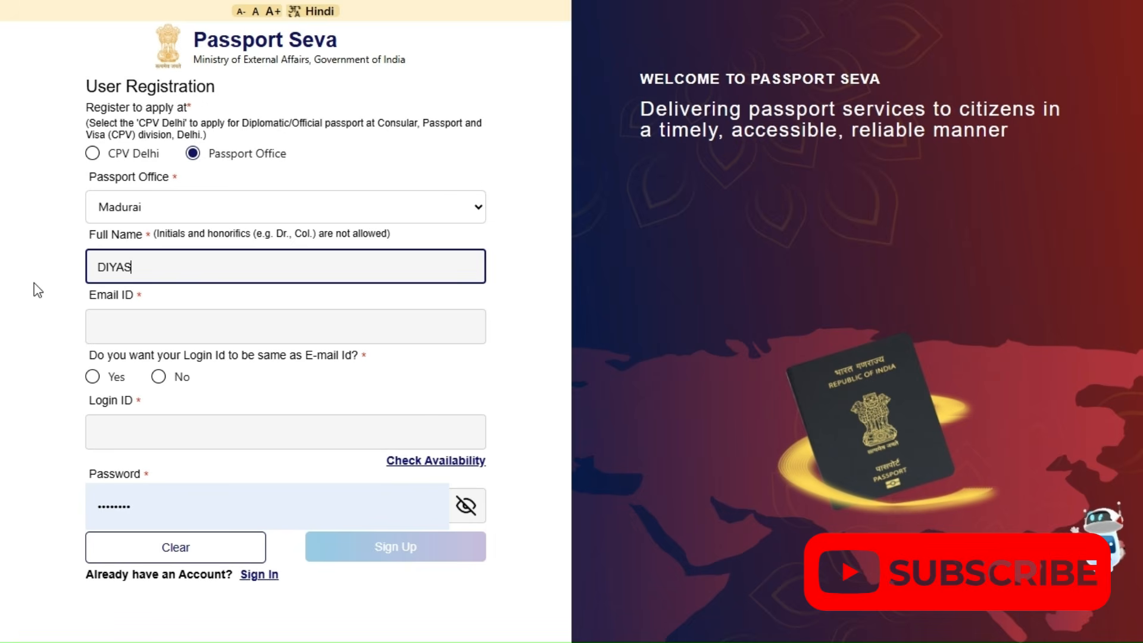
{"action": "type", "text": " I"}
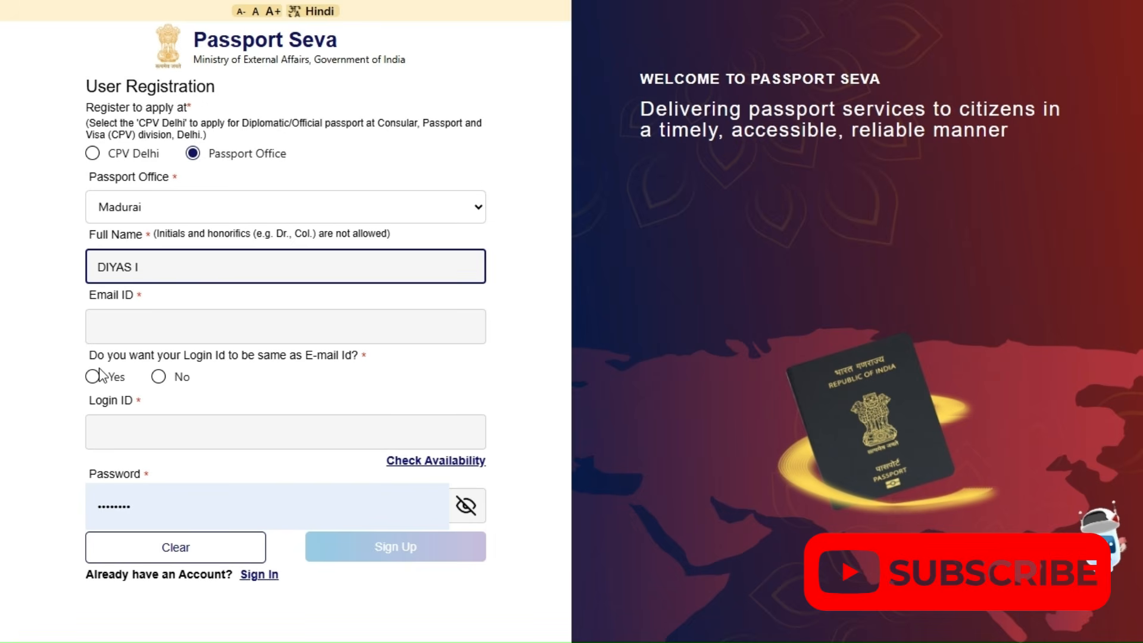
Enter the applicant's e-mail address as the Email ID
{"action": "left_click", "coordinate": [109, 327]}
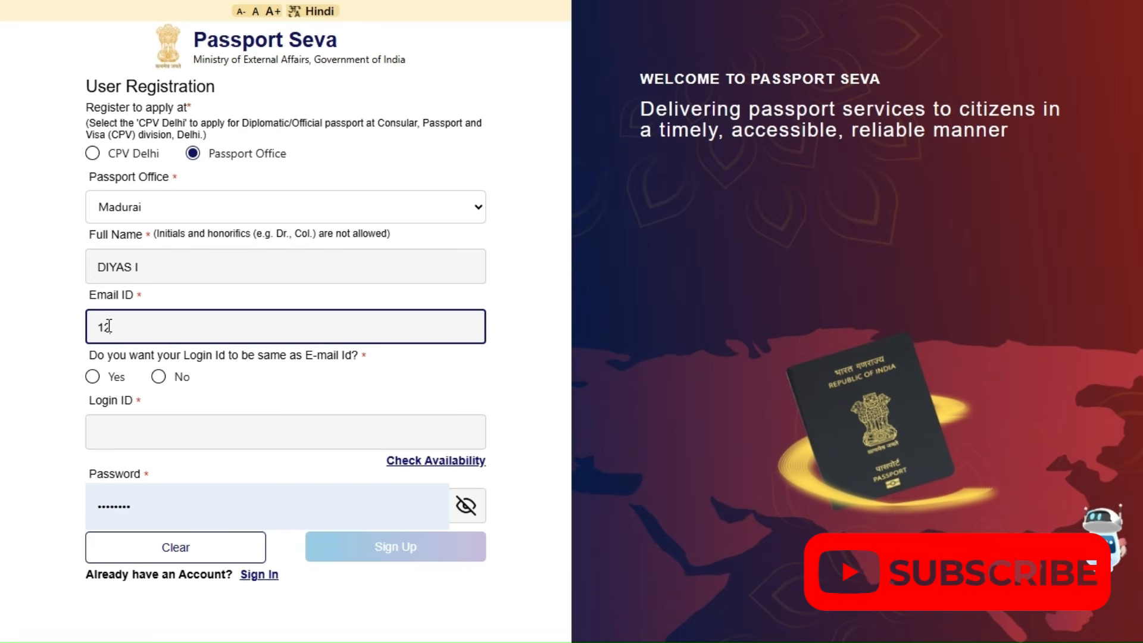
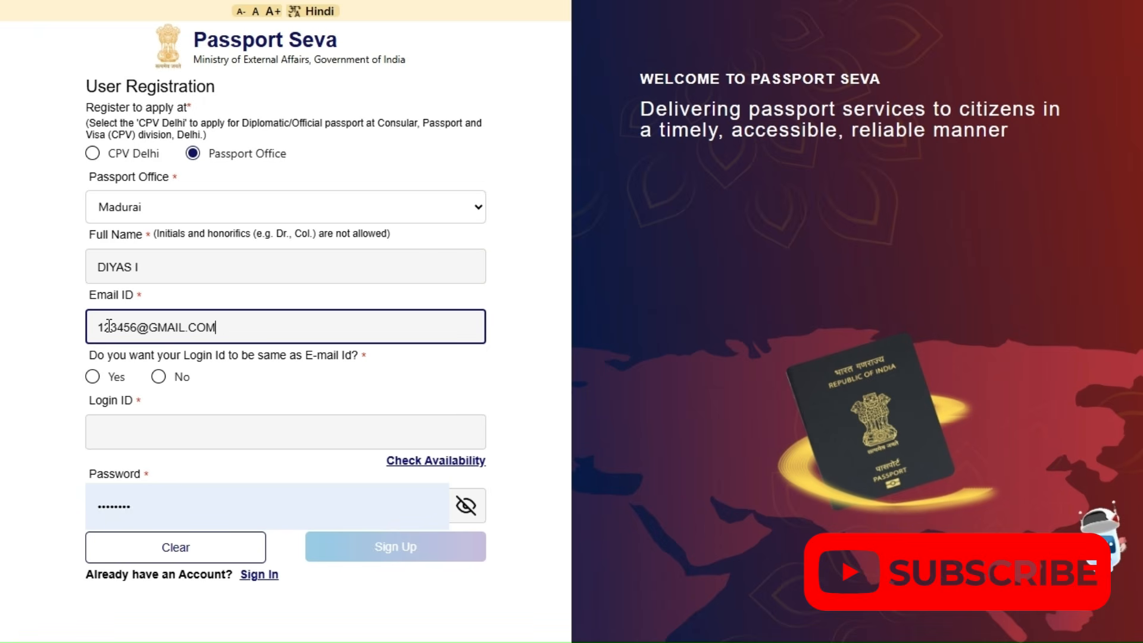
Opt for a login ID different from the e-mail and check its availability, retrying with 1 and 12 appended
{"action": "left_click", "coordinate": [159, 377]}
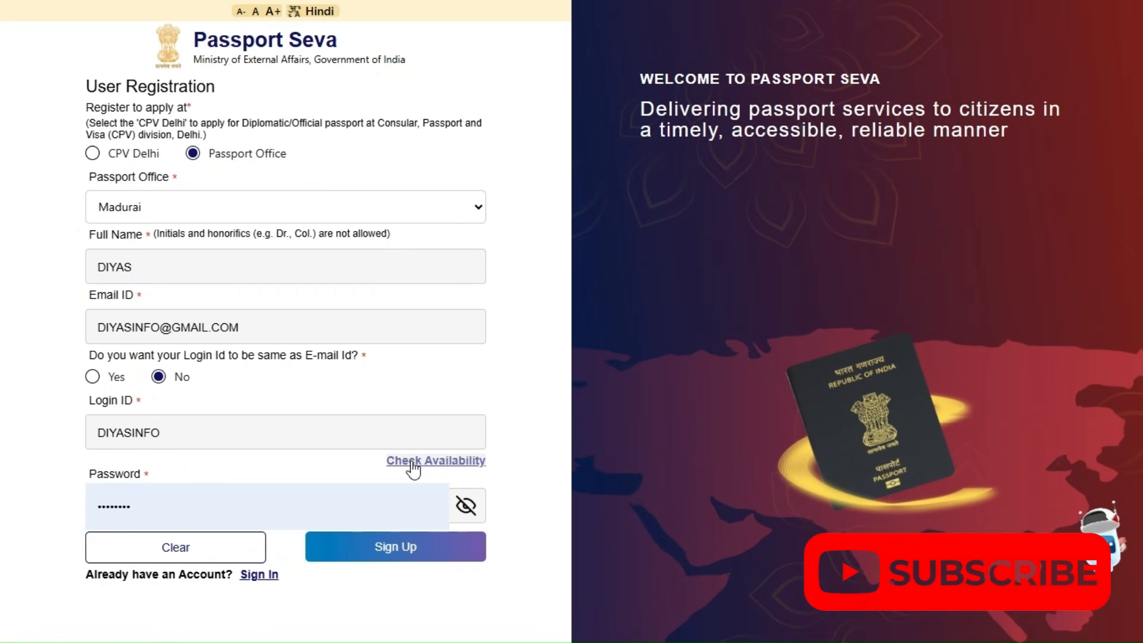
{"action": "left_click", "coordinate": [412, 461]}
{"action": "left_click", "coordinate": [165, 439]}
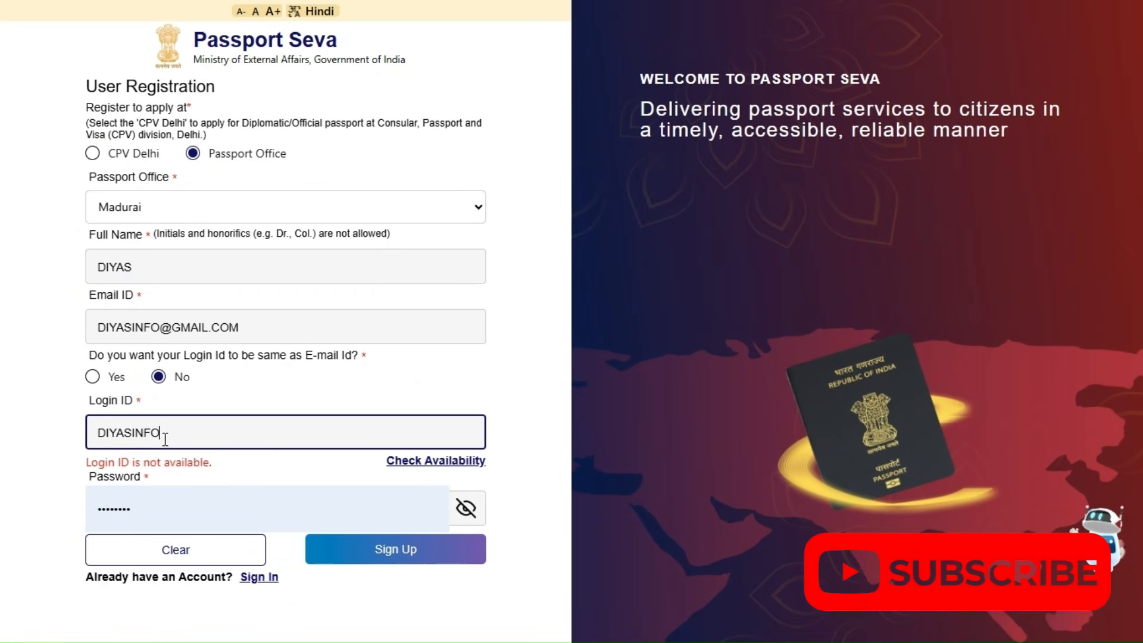
{"action": "type", "text": "1"}
{"action": "left_click", "coordinate": [446, 467]}
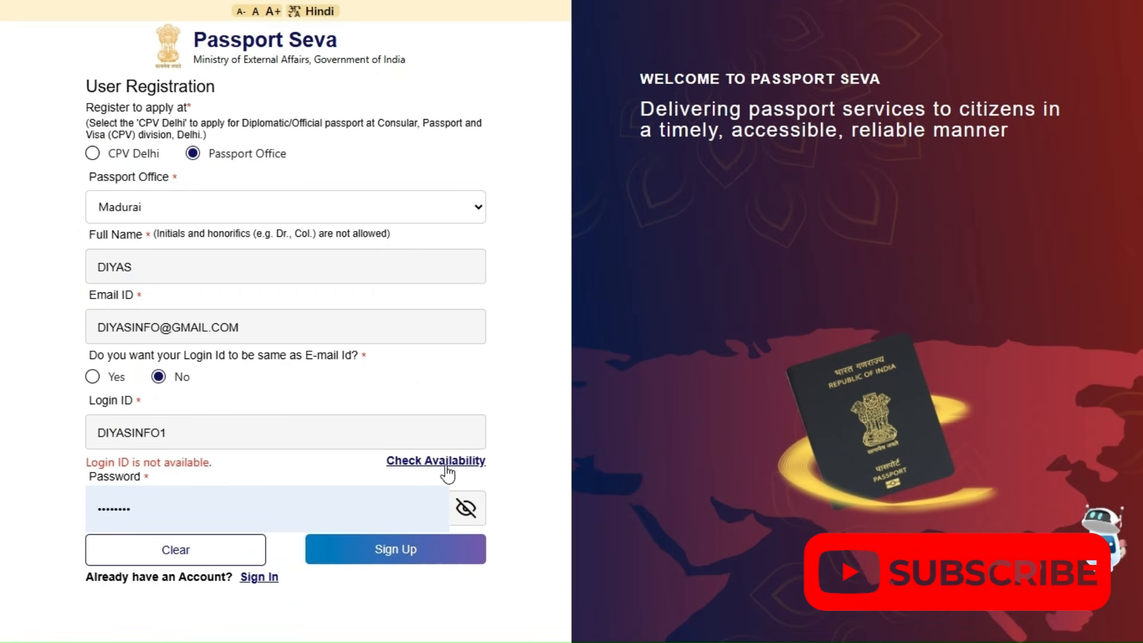
{"action": "left_click", "coordinate": [173, 435]}
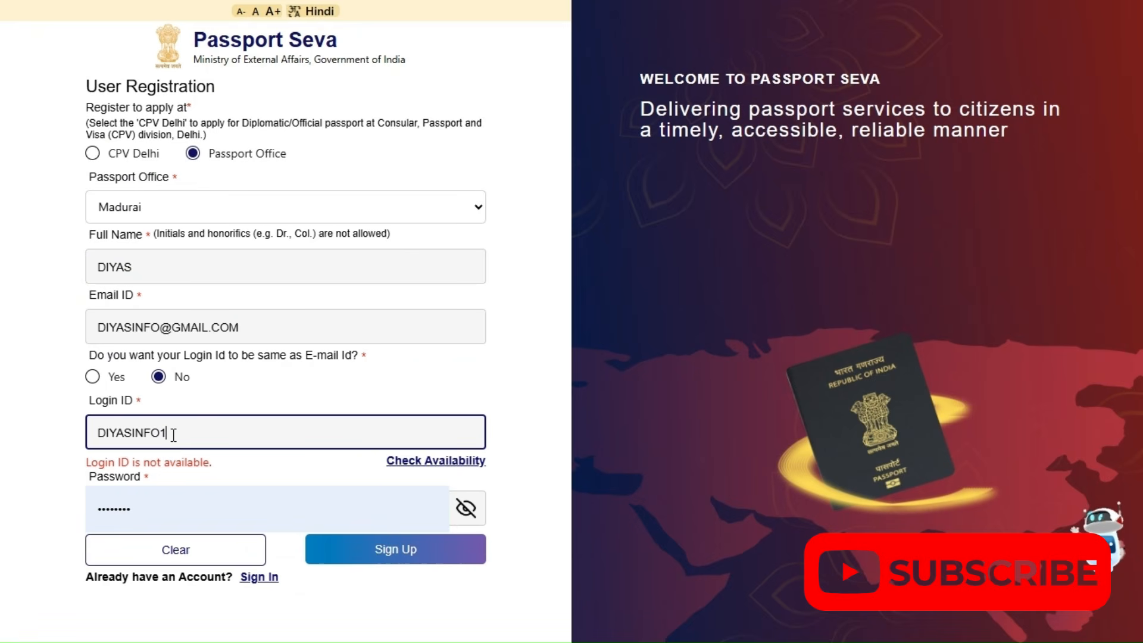
{"action": "type", "text": "2"}
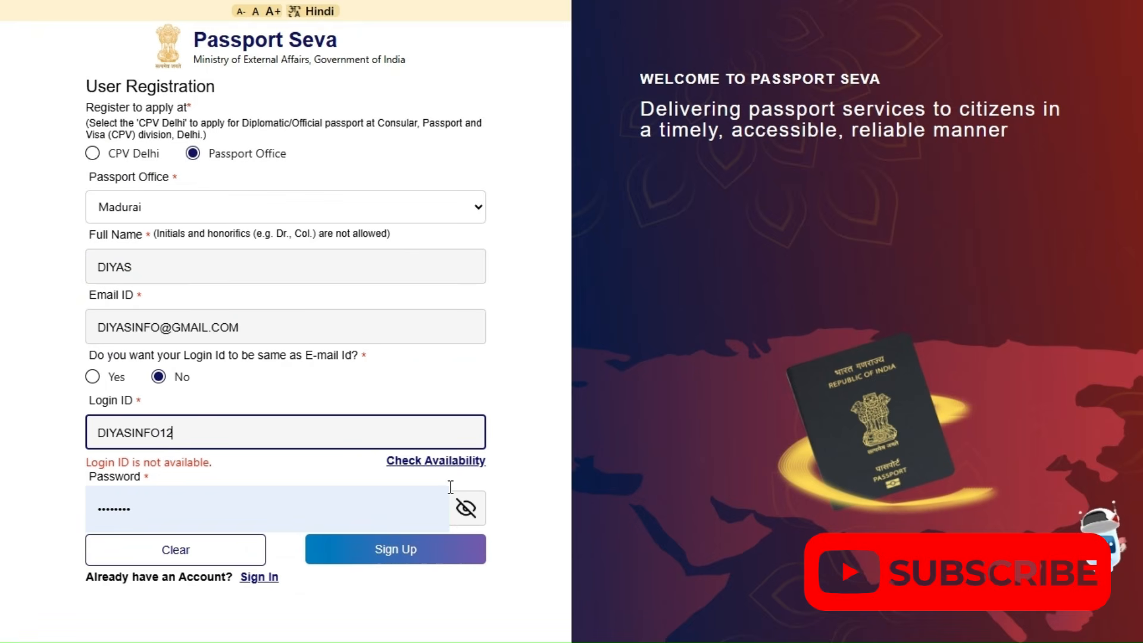
{"action": "left_click", "coordinate": [448, 462]}
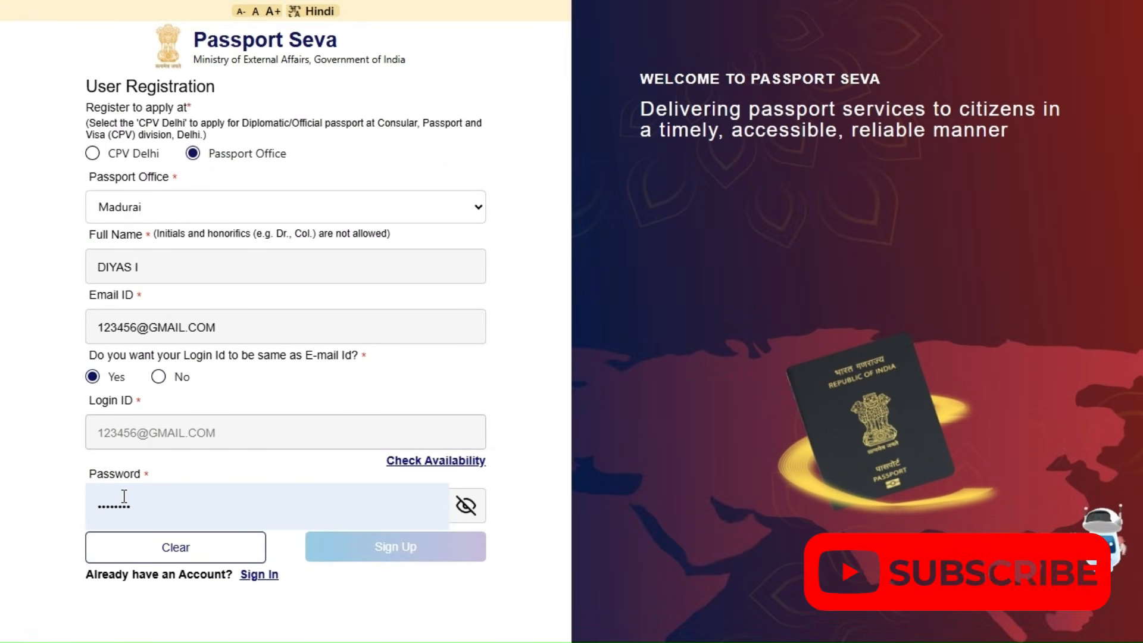
Review the length and character requirements for the registration form's password
{"action": "left_click_drag", "start_coordinate": [156, 504], "coordinate": [84, 505]}
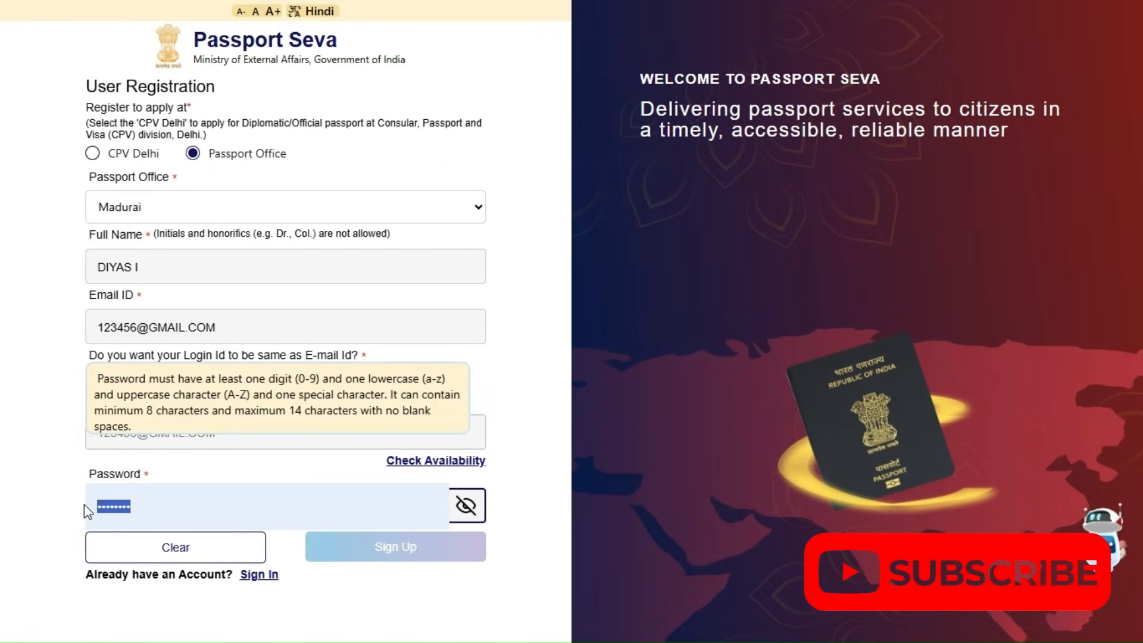
{"action": "left_click", "coordinate": [103, 379]}
{"action": "left_click", "coordinate": [118, 526]}
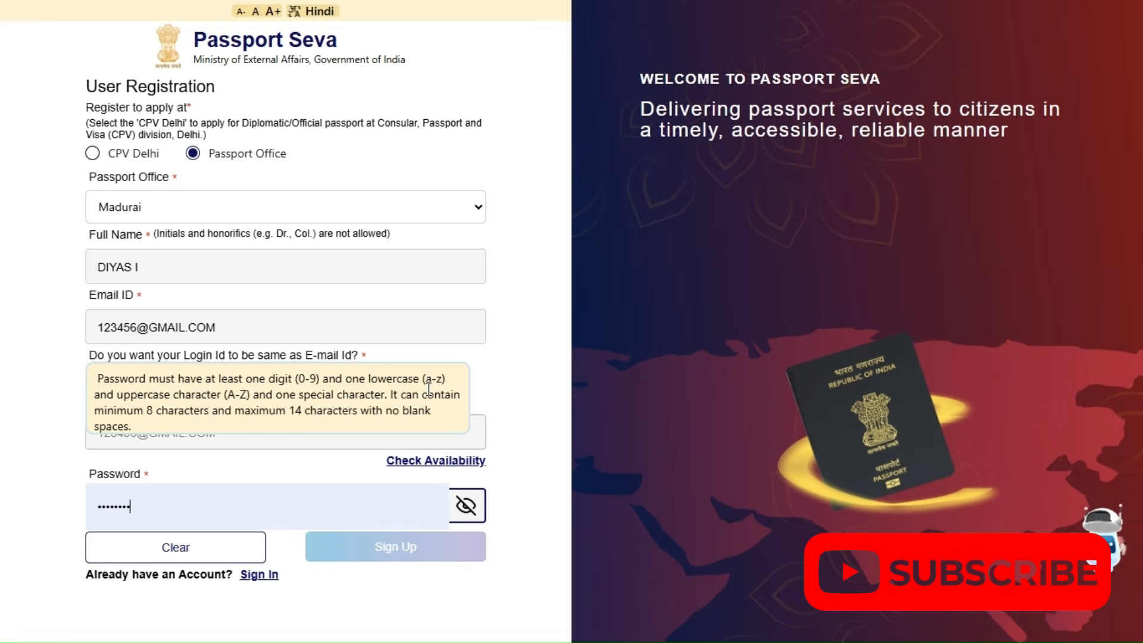
{"action": "left_click", "coordinate": [362, 607]}
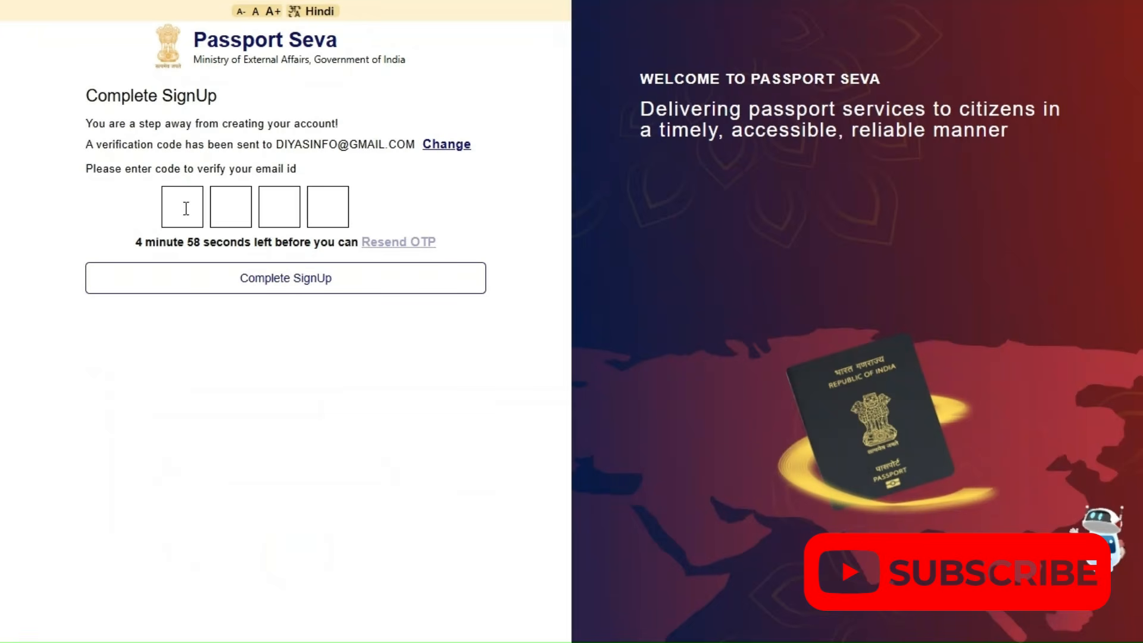
{"action": "left_click", "coordinate": [196, 213]}
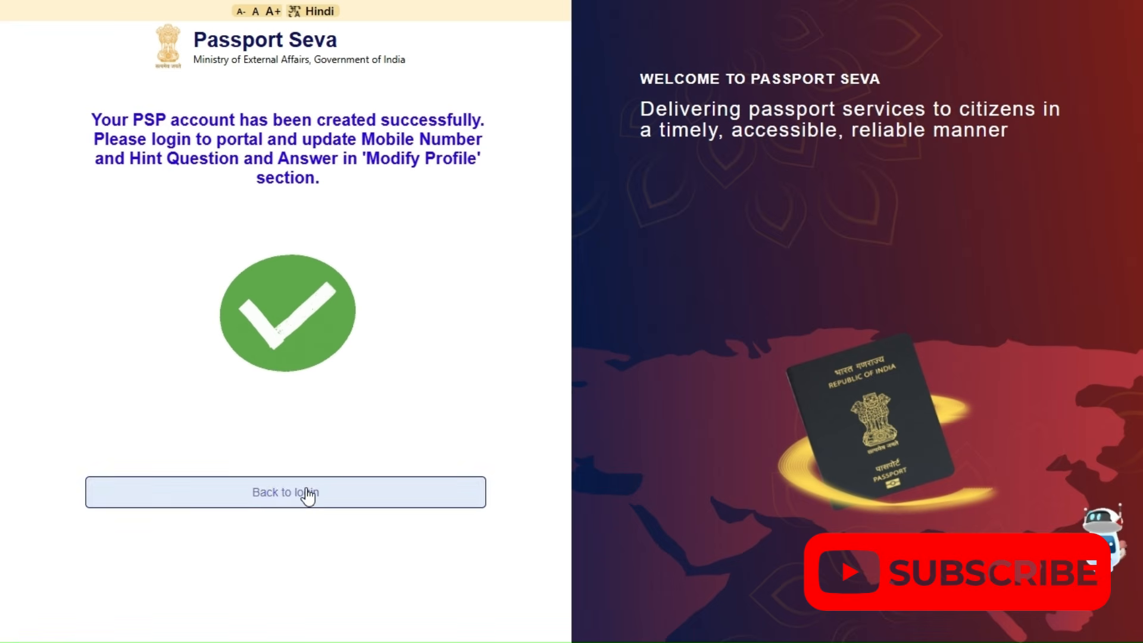
Return to the login page and sign in with the account's login ID and password
{"action": "left_click", "coordinate": [307, 494]}
{"action": "left_click", "coordinate": [172, 157]}
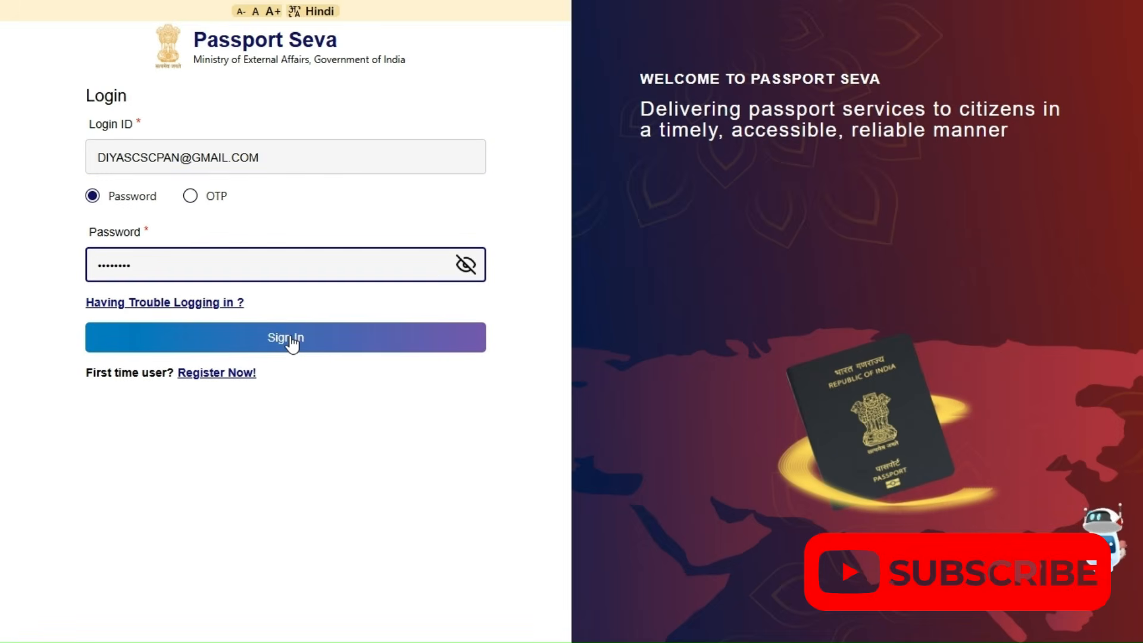
{"action": "left_click", "coordinate": [292, 342]}
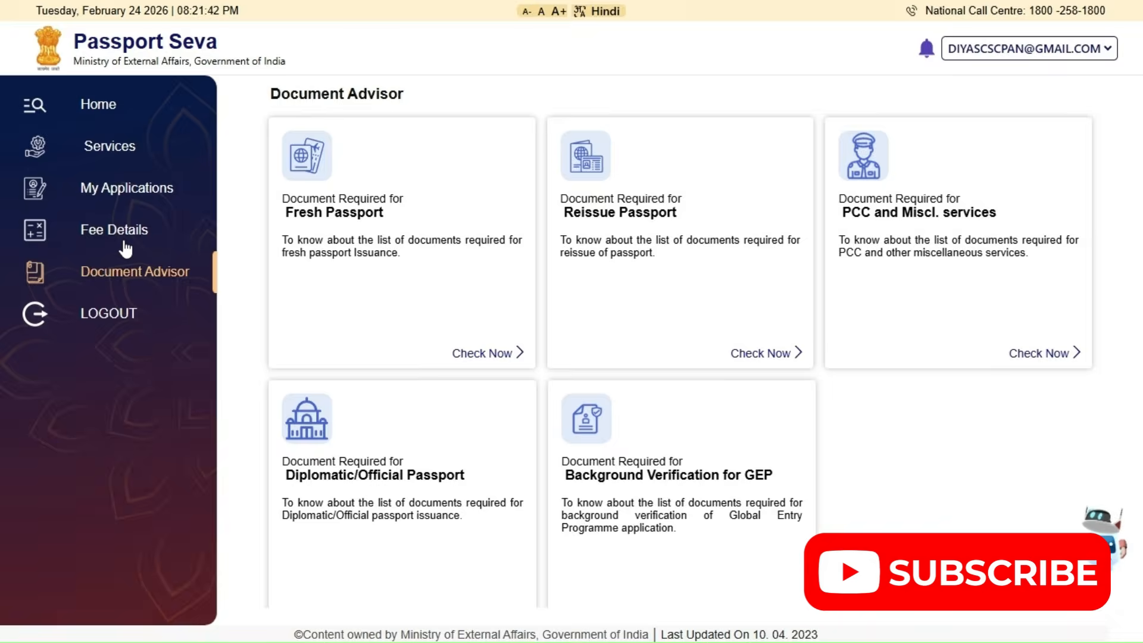
Open the fee calculator and choose application type Passport, service Fresh Passport and applicant's age 18 Years And Above
{"action": "left_click", "coordinate": [116, 235]}
{"action": "left_click", "coordinate": [467, 193]}
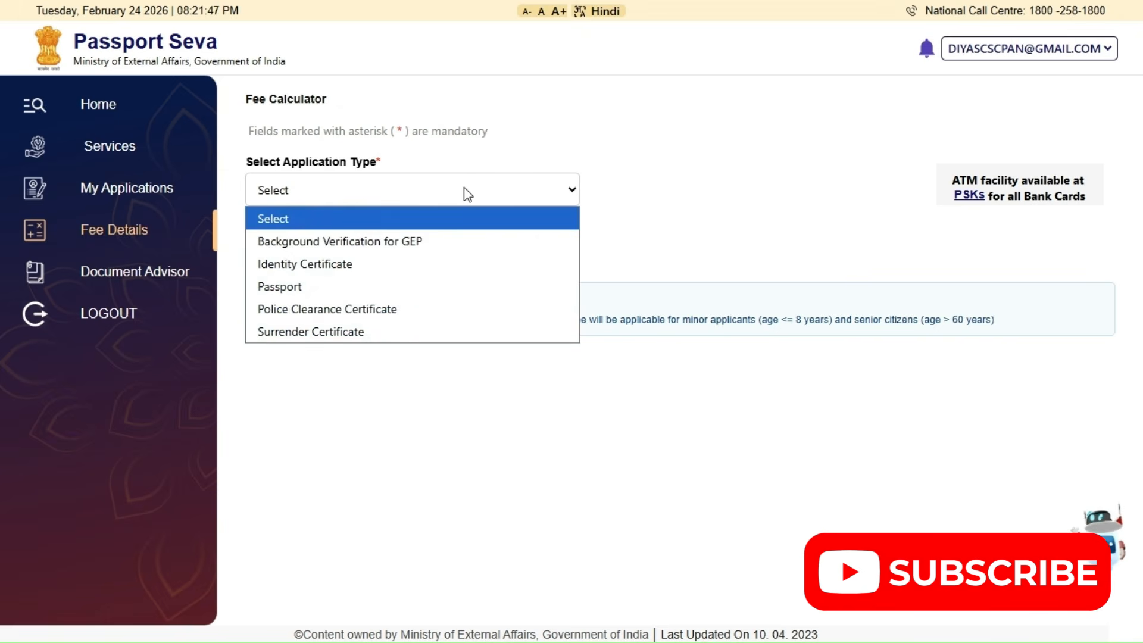
{"action": "left_click", "coordinate": [424, 291]}
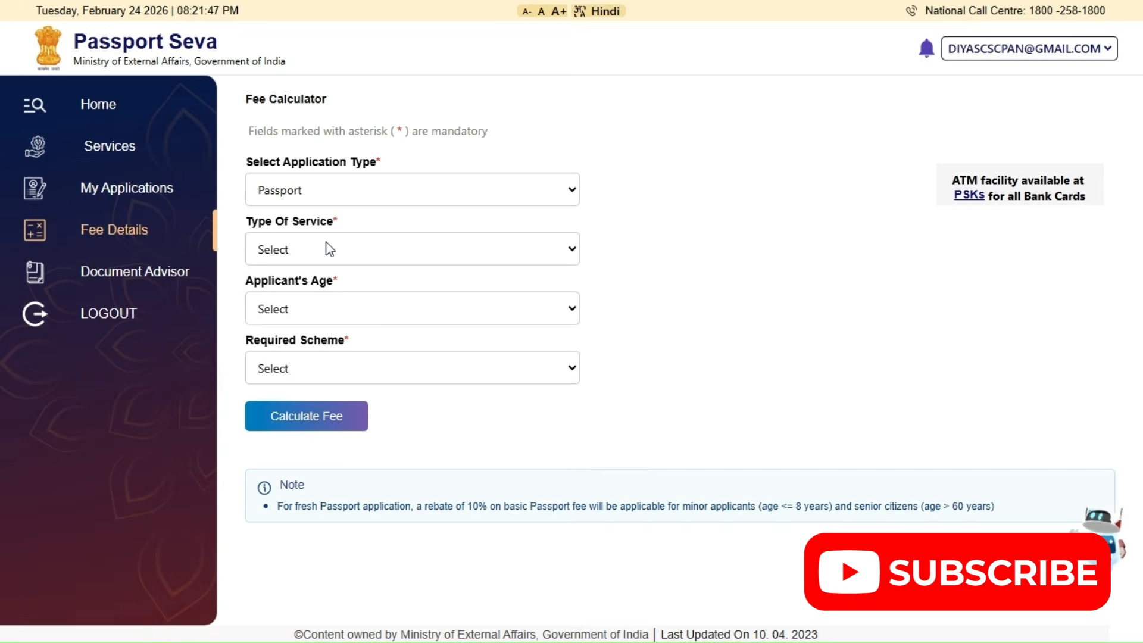
{"action": "left_click", "coordinate": [329, 249]}
{"action": "left_click", "coordinate": [335, 294]}
{"action": "left_click", "coordinate": [339, 316]}
{"action": "left_click", "coordinate": [340, 360]}
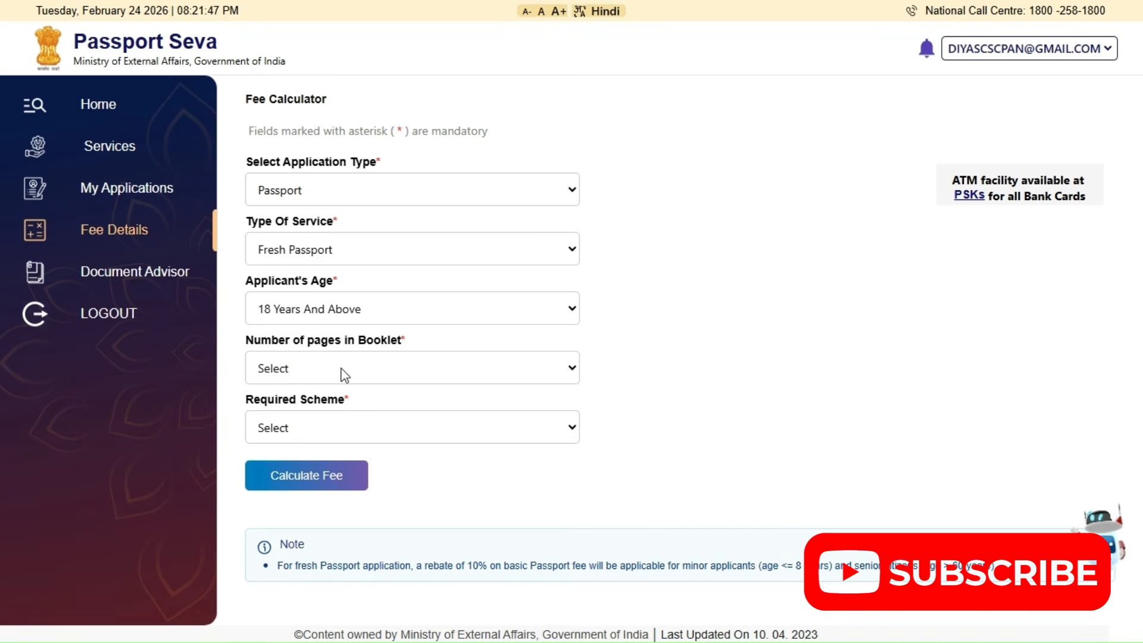
Set the booklet to 36 Pages and the required scheme to Normal, and calculate the fee
{"action": "left_click", "coordinate": [345, 374]}
{"action": "left_click", "coordinate": [332, 416]}
{"action": "left_click", "coordinate": [316, 431]}
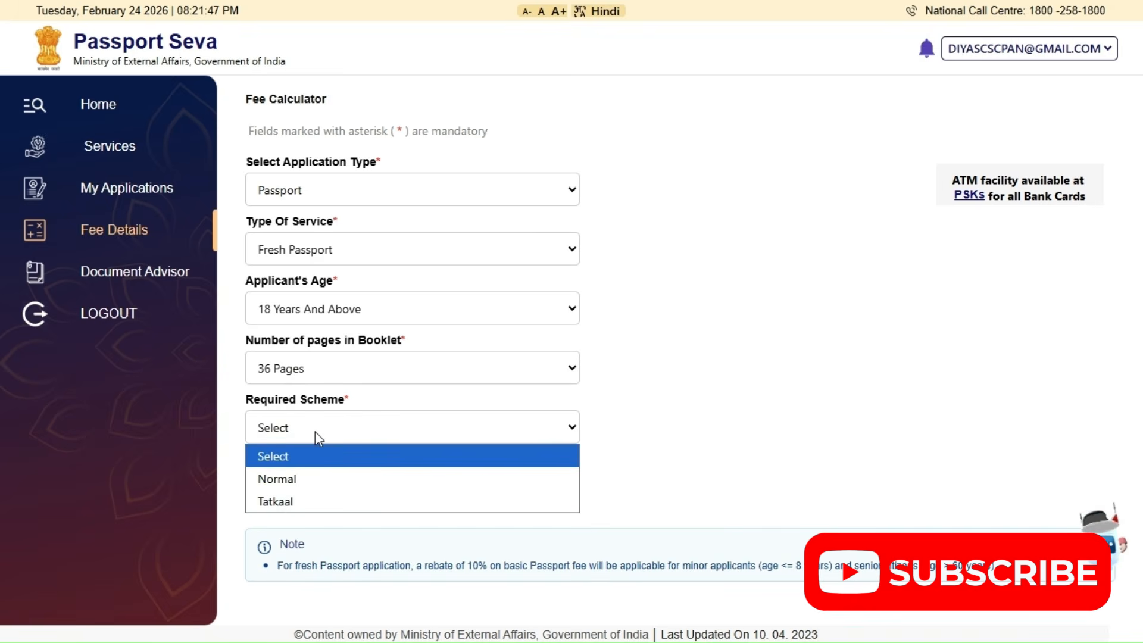
{"action": "left_click", "coordinate": [279, 478]}
{"action": "left_click", "coordinate": [304, 479]}
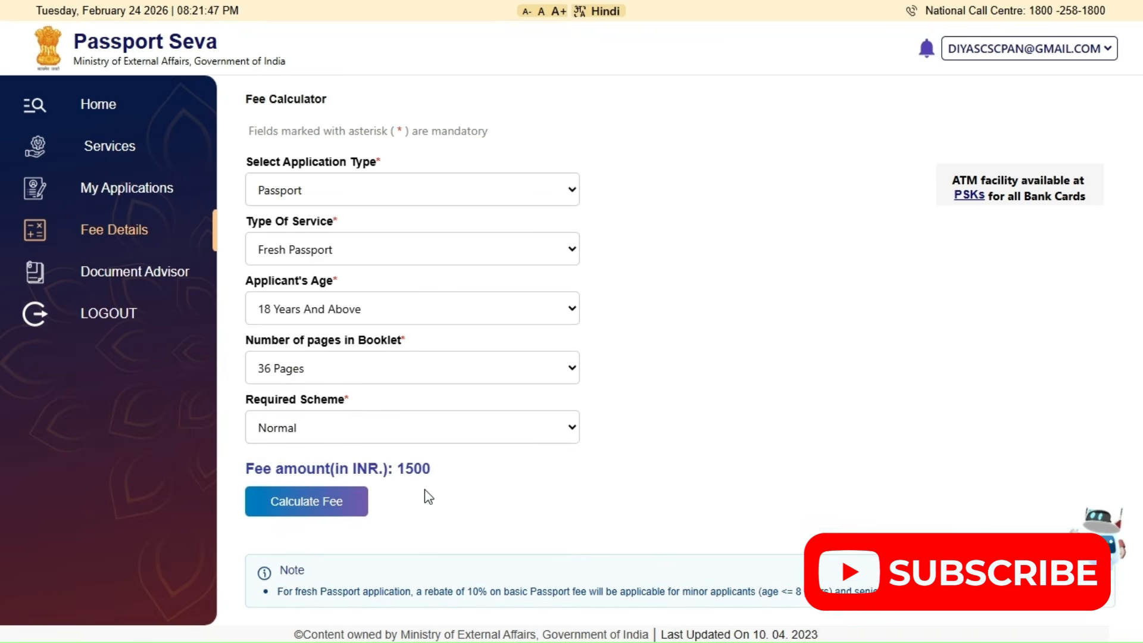
Change the required scheme to Tatkaal, calculate the fee, and review the booklet page options, keeping 36 Pages
{"action": "left_click", "coordinate": [417, 428]}
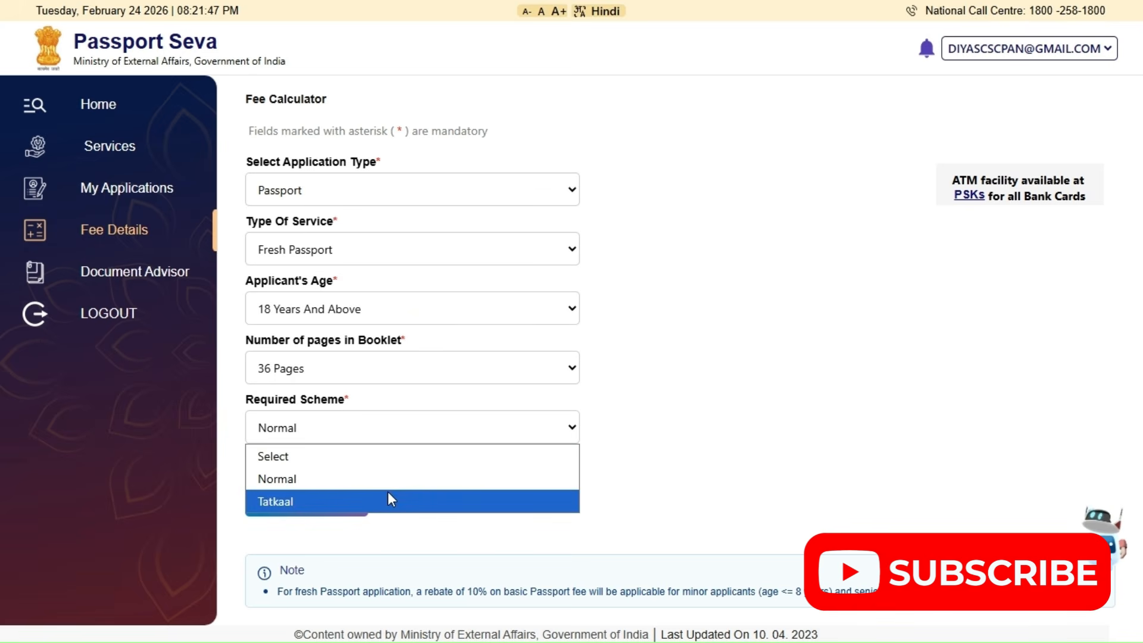
{"action": "left_click", "coordinate": [388, 498]}
{"action": "left_click", "coordinate": [315, 483]}
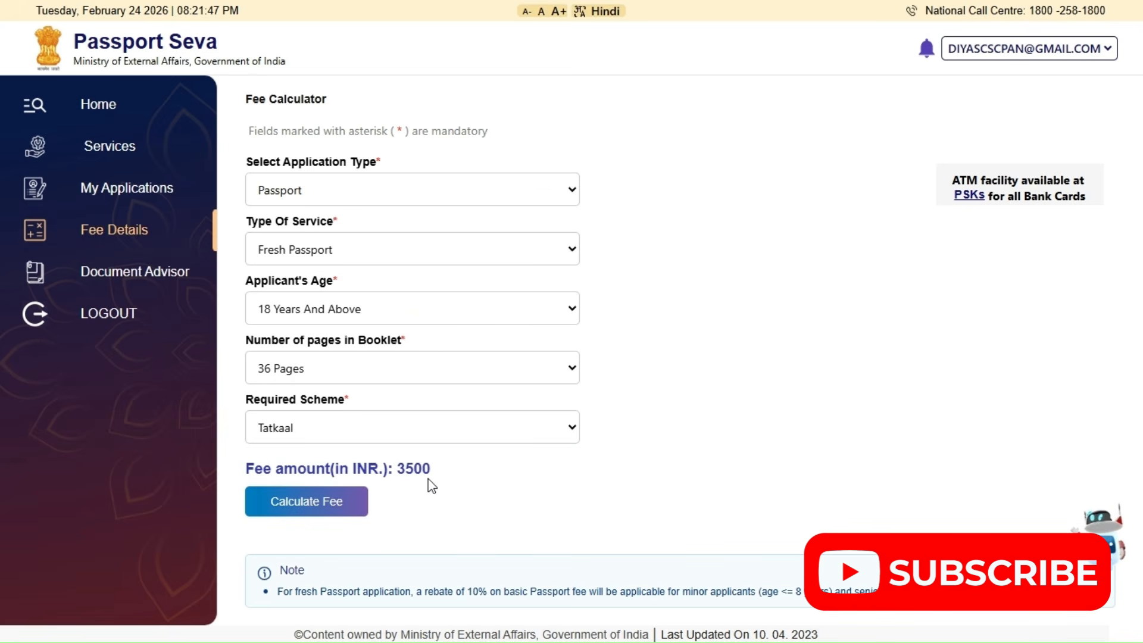
{"action": "left_click", "coordinate": [361, 378]}
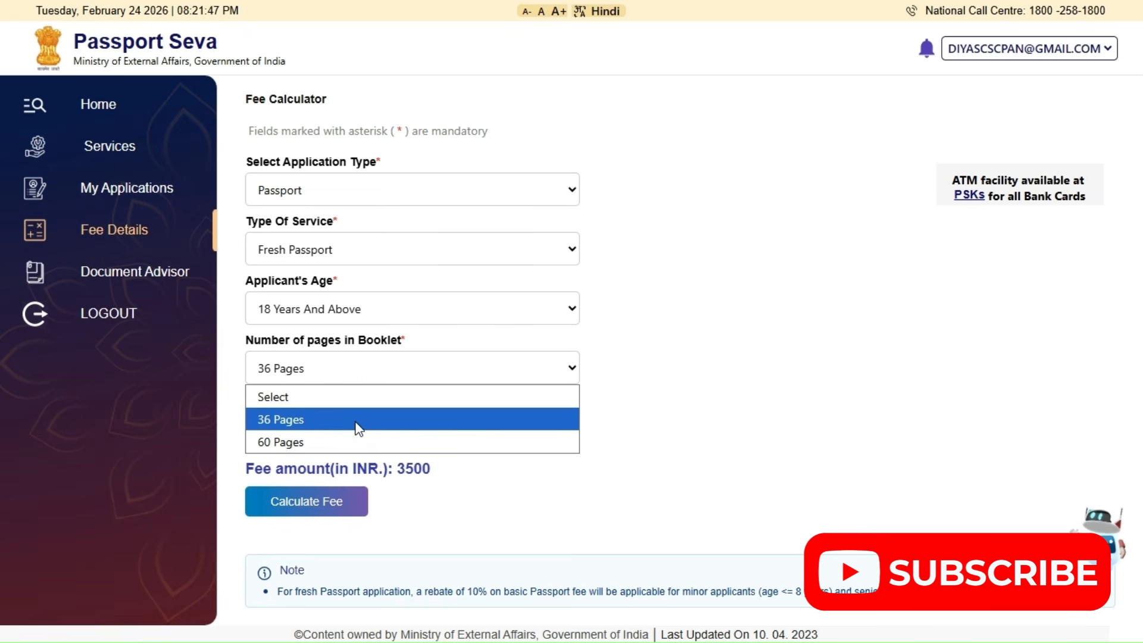
{"action": "left_click", "coordinate": [357, 421]}
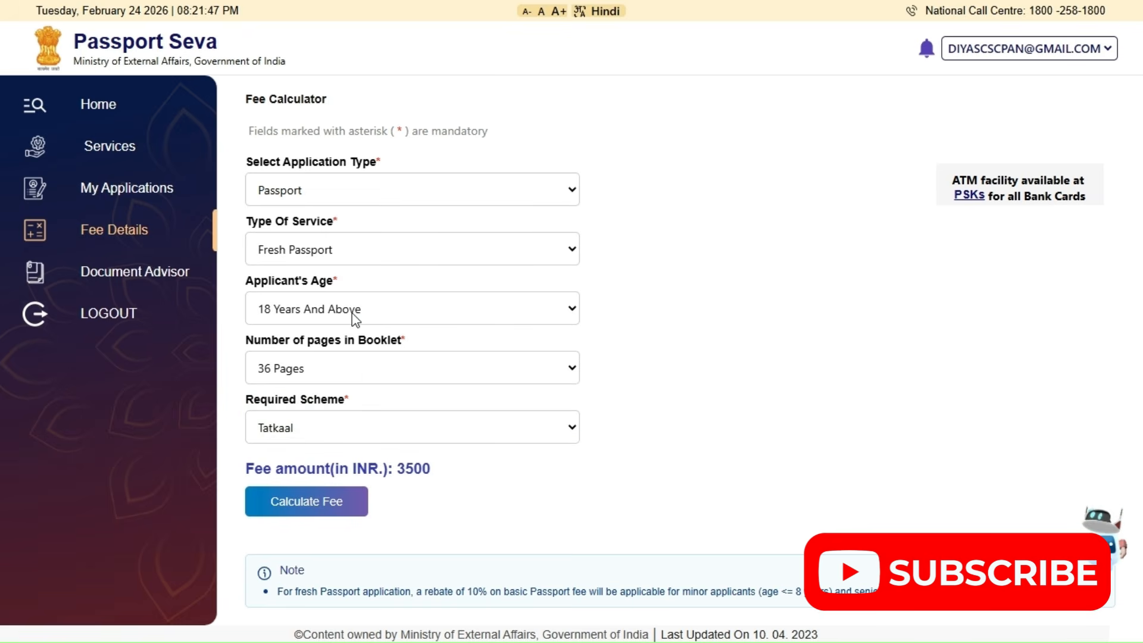
Set the applicant's age to Less Than 15 Years and calculate the fee for the Tatkaal and Normal schemes
{"action": "left_click", "coordinate": [356, 316]}
{"action": "left_click", "coordinate": [297, 406]}
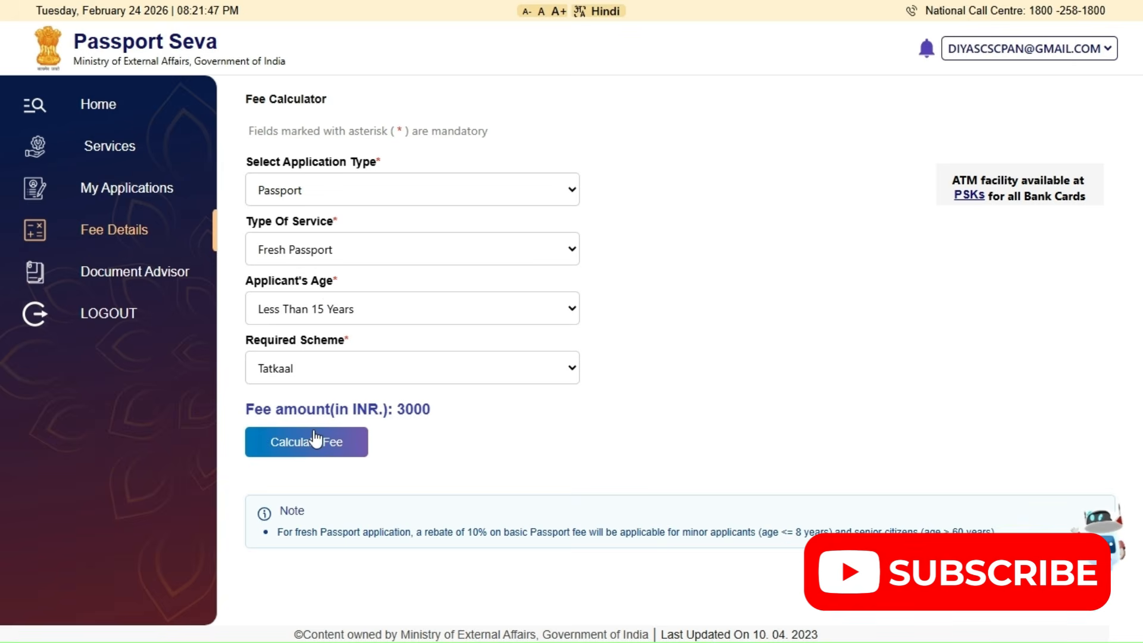
{"action": "left_click", "coordinate": [315, 368]}
{"action": "left_click", "coordinate": [315, 424]}
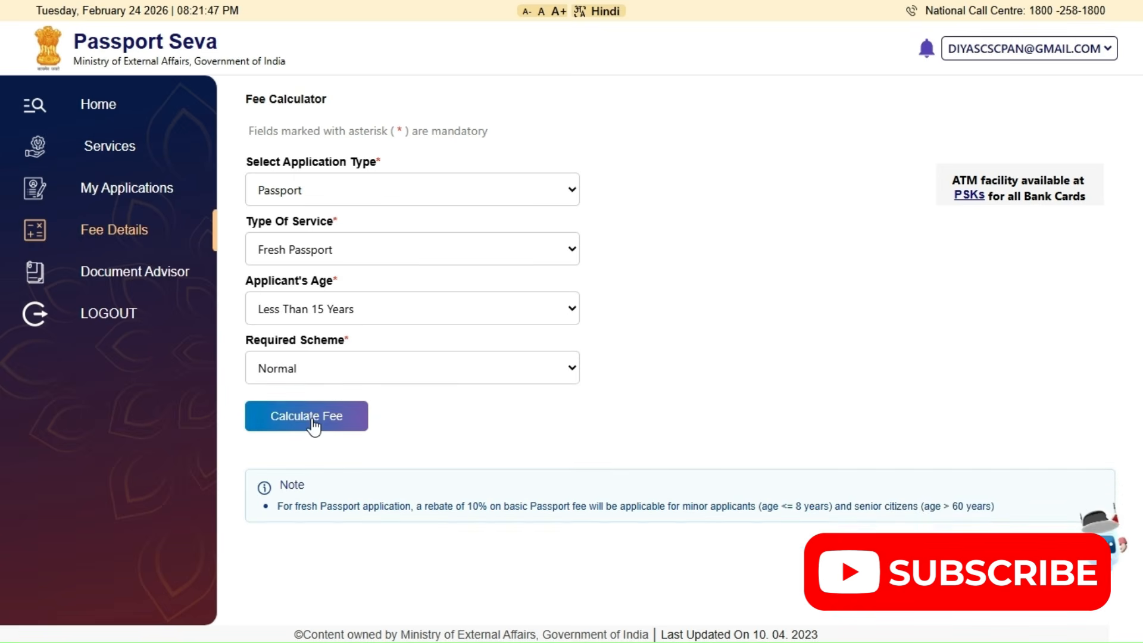
{"action": "left_click", "coordinate": [314, 427]}
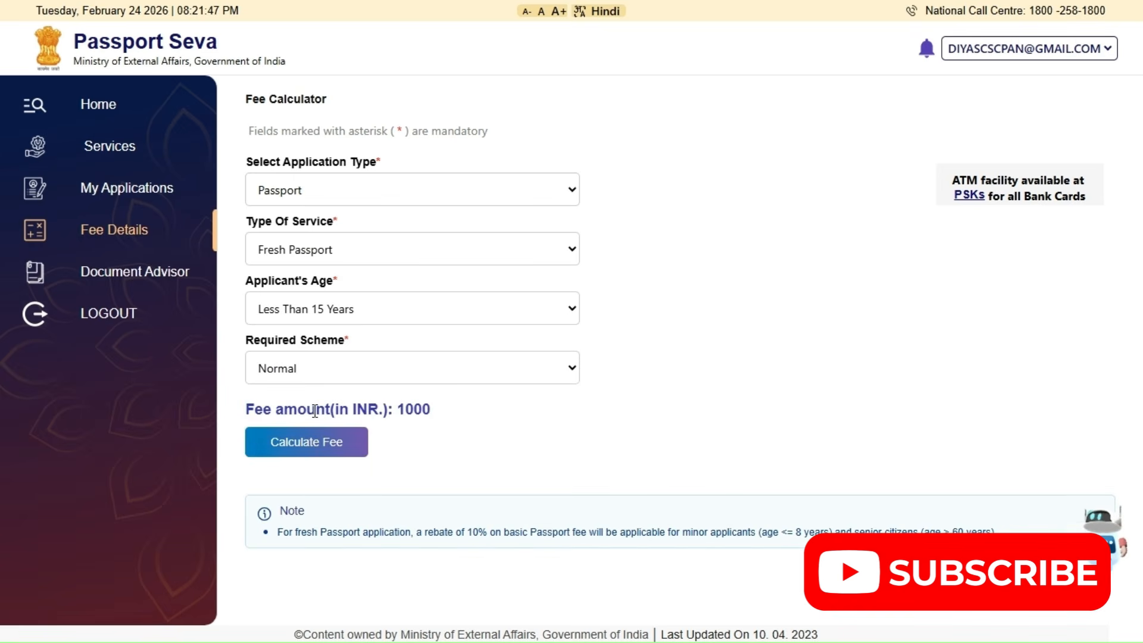
Keep the applicant's age at Less Than 15 Years and switch the required scheme to Tatkaal to check its fee
{"action": "left_click", "coordinate": [331, 375]}
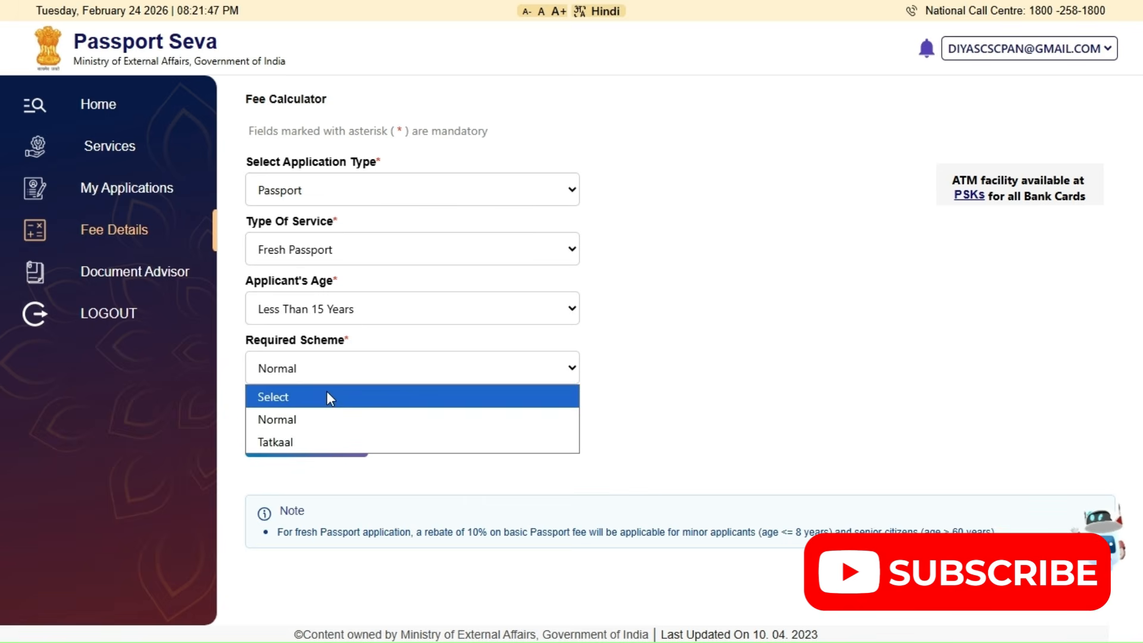
{"action": "left_click", "coordinate": [306, 421]}
{"action": "left_click", "coordinate": [304, 370]}
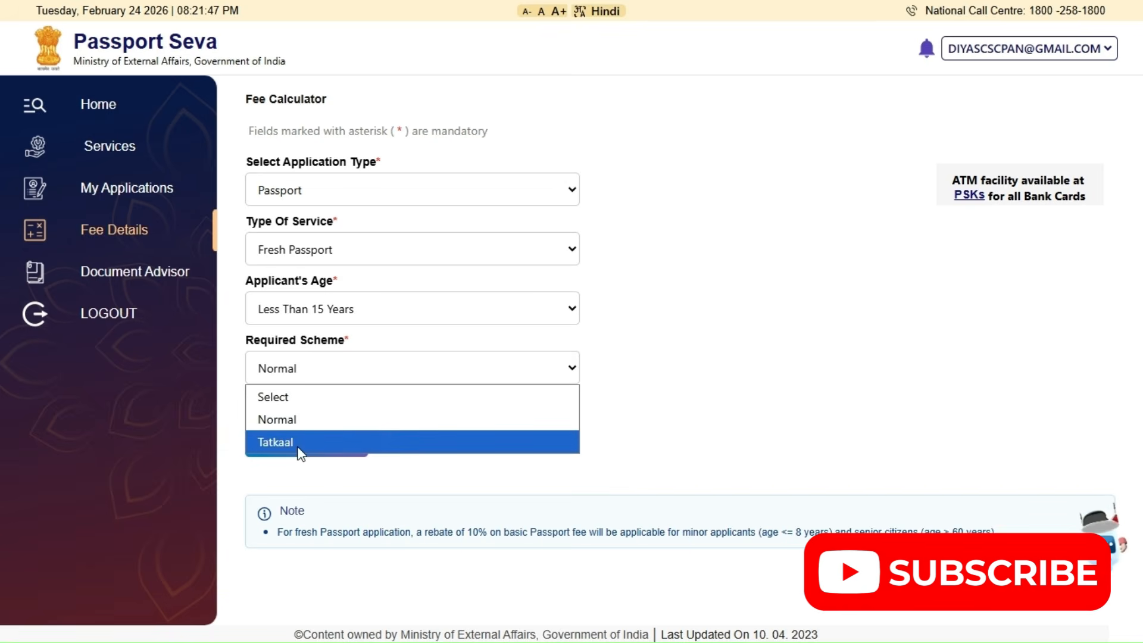
{"action": "left_click", "coordinate": [298, 449]}
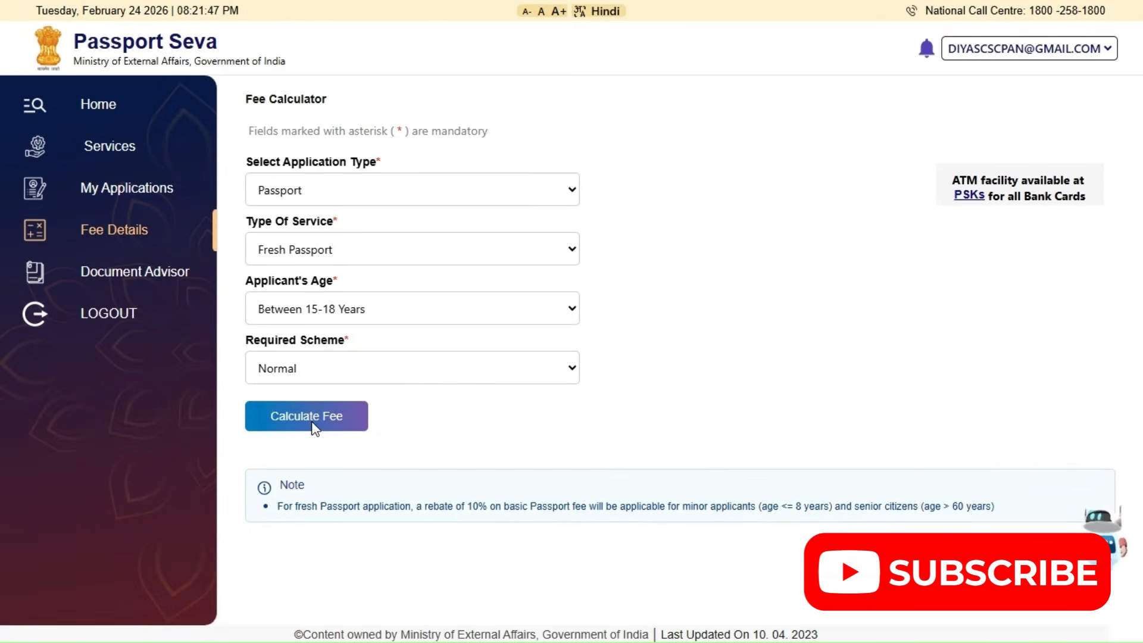
Calculate the fresh passport fee for the Between 15-18 Years age group under the Normal and Tatkaal schemes
{"action": "left_click", "coordinate": [312, 421]}
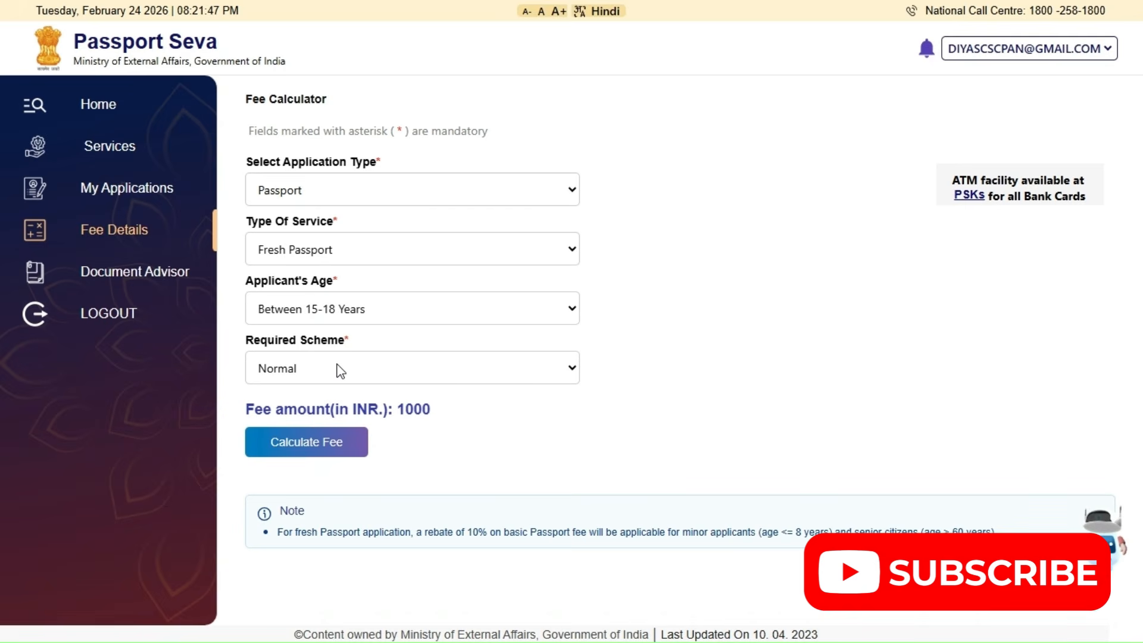
{"action": "left_click", "coordinate": [334, 447]}
{"action": "left_click", "coordinate": [333, 447]}
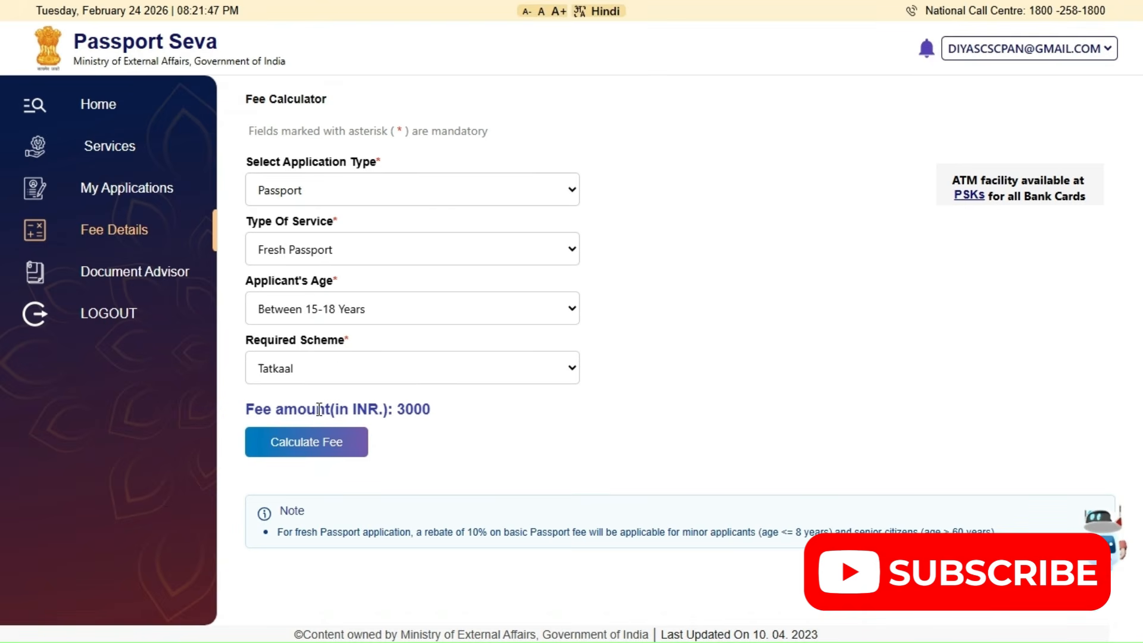
{"action": "left_click", "coordinate": [342, 366]}
{"action": "left_click", "coordinate": [324, 420]}
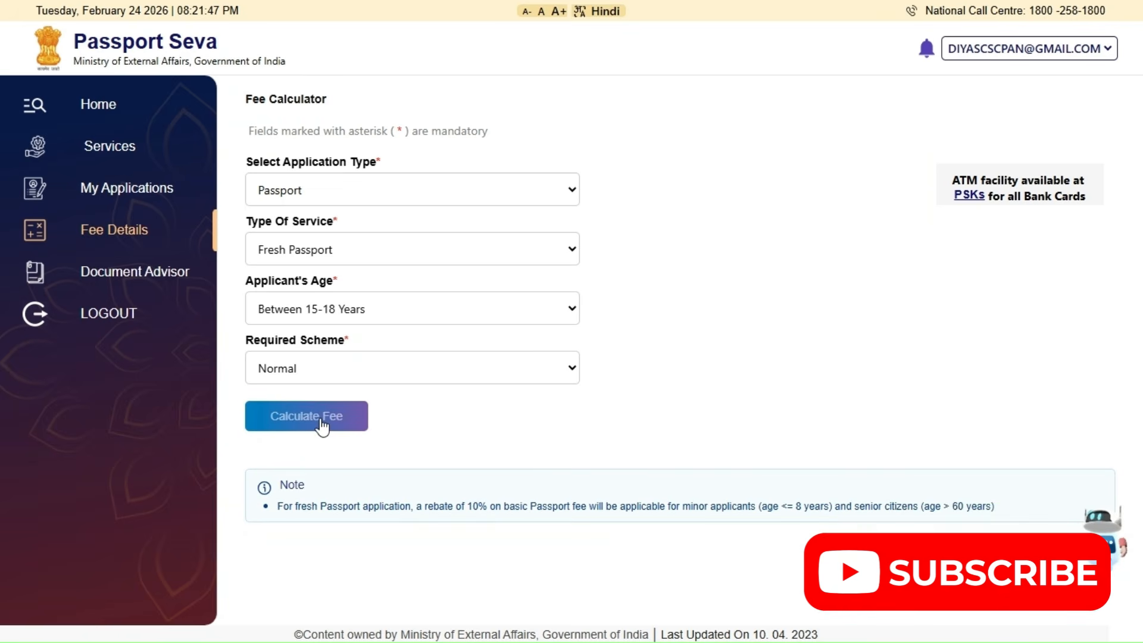
{"action": "left_click", "coordinate": [322, 423]}
Set the applicant's age back to Less Than 15 Years and the required scheme to Tatkaal
{"action": "left_click", "coordinate": [335, 316]}
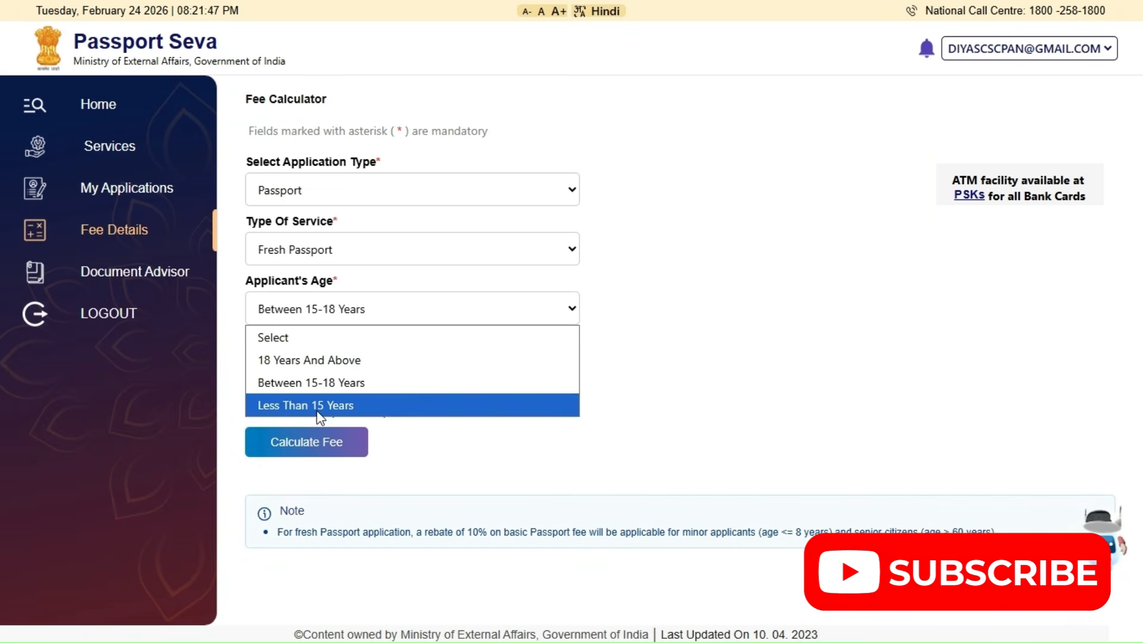
{"action": "left_click", "coordinate": [319, 407]}
{"action": "left_click", "coordinate": [321, 368]}
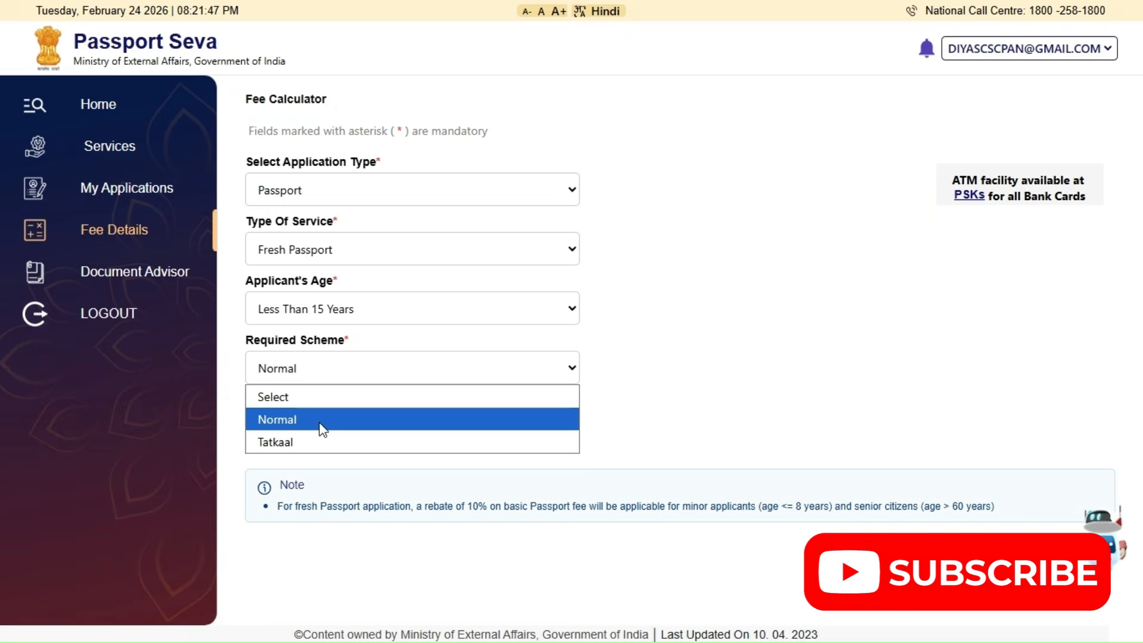
{"action": "left_click", "coordinate": [325, 442]}
Change the service to Re-issue of Passport with reason VALIDITY EXPIRED/DUE TO EXPIRE and applicant's age 18 Years And Above
{"action": "left_click", "coordinate": [288, 321]}
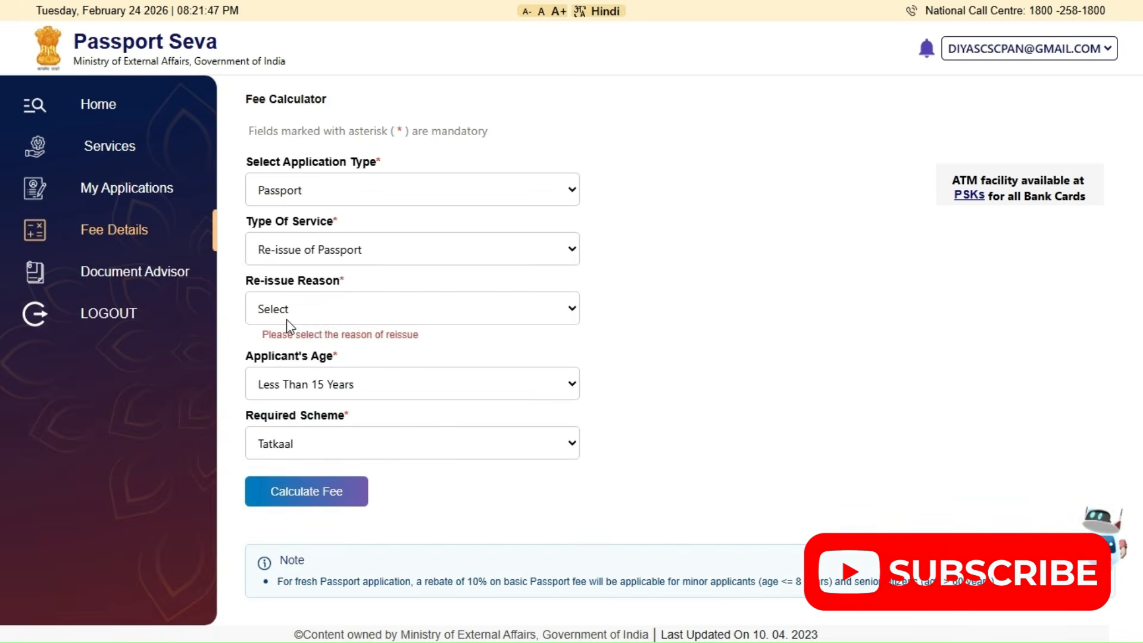
{"action": "left_click", "coordinate": [287, 319]}
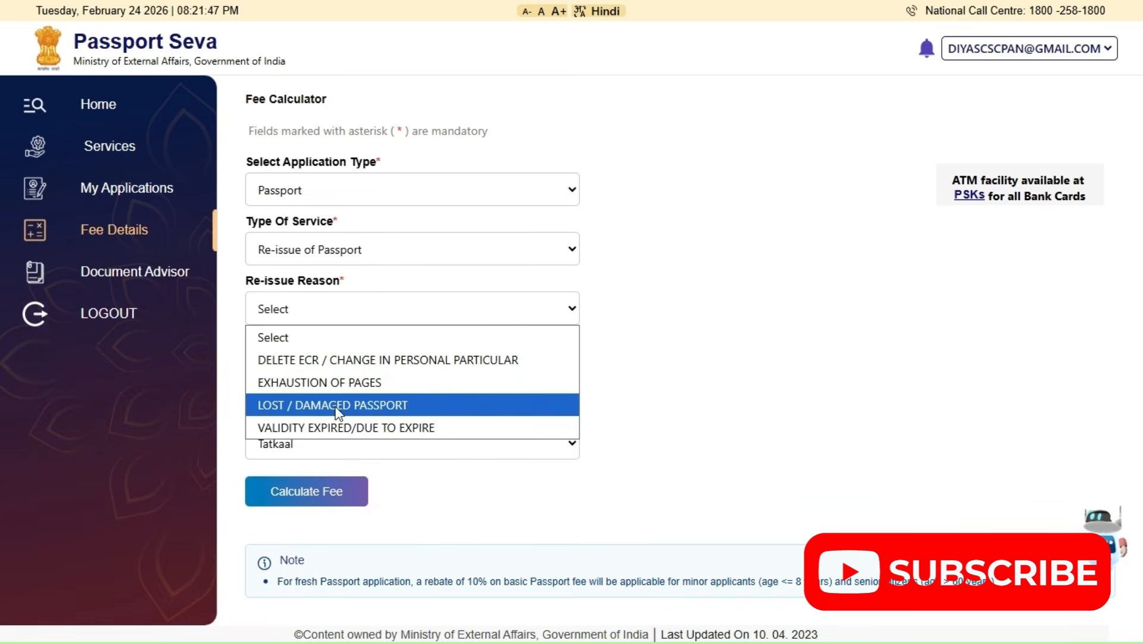
{"action": "left_click", "coordinate": [335, 428]}
{"action": "left_click", "coordinate": [318, 369]}
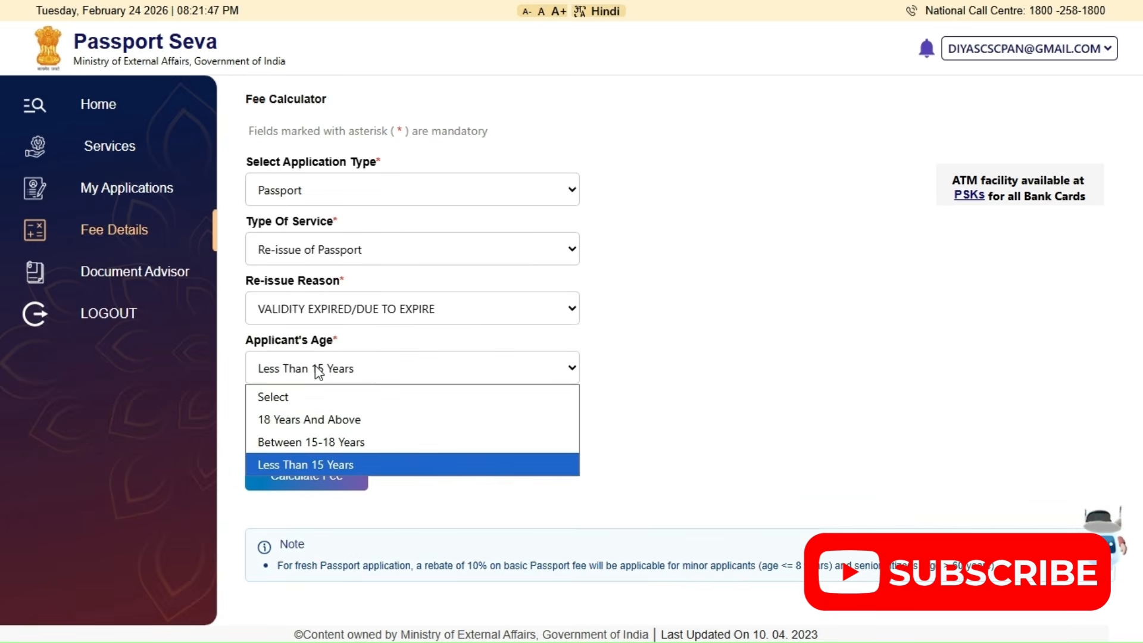
{"action": "left_click", "coordinate": [317, 423]}
Set the re-issue booklet to 36 Pages and the required scheme to Normal, and calculate the fee
{"action": "left_click", "coordinate": [314, 433]}
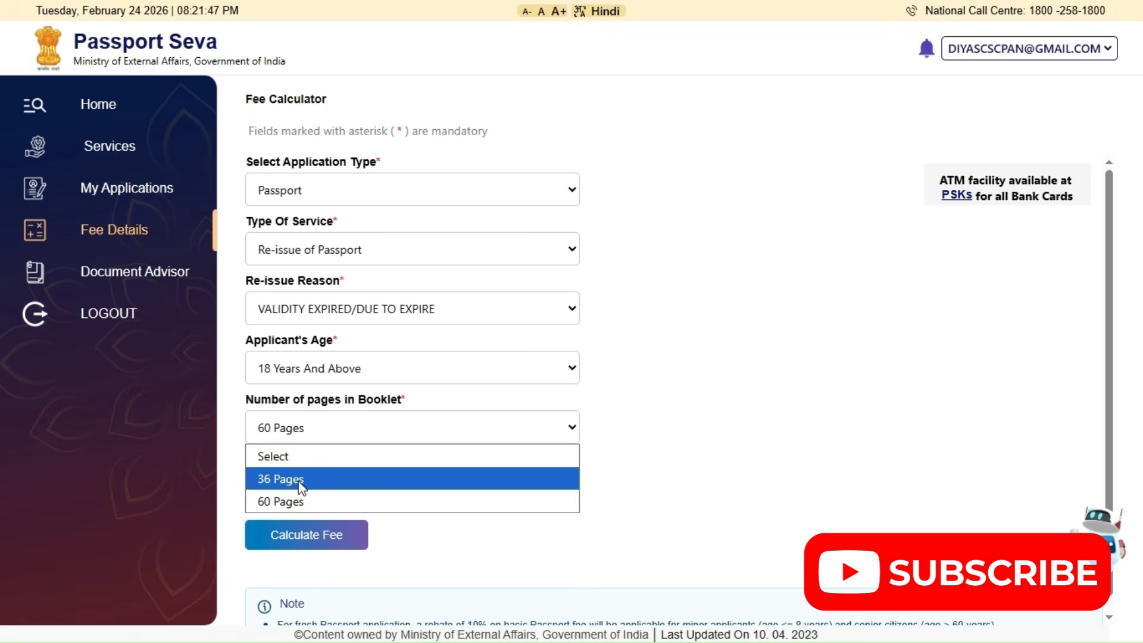
{"action": "left_click", "coordinate": [302, 482]}
{"action": "left_click", "coordinate": [301, 487]}
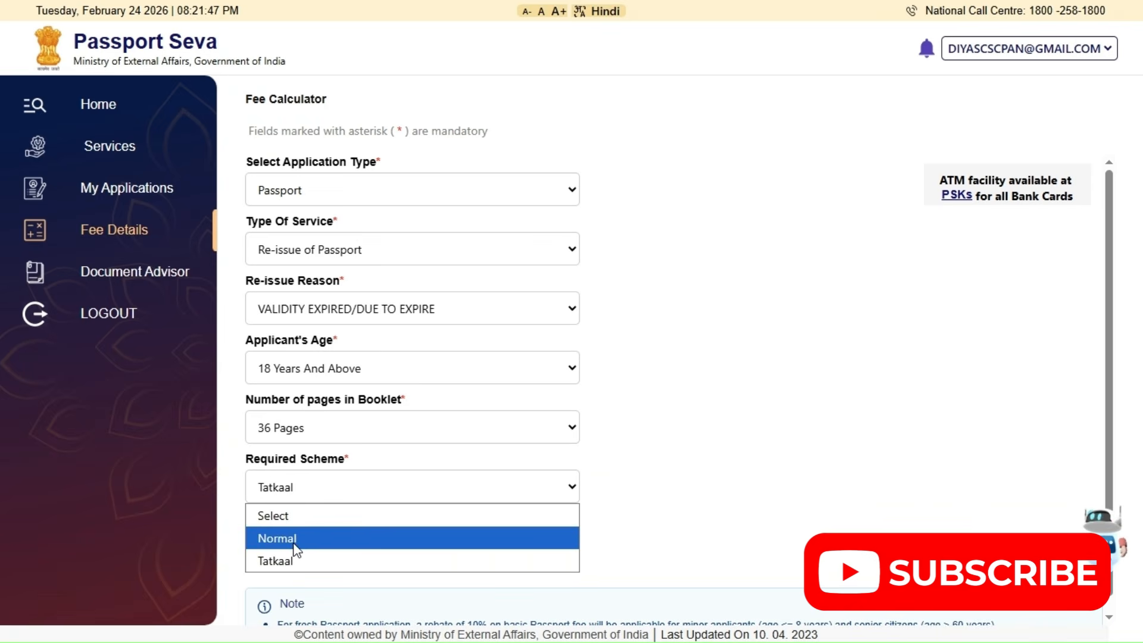
{"action": "left_click", "coordinate": [295, 541]}
{"action": "left_click", "coordinate": [305, 536]}
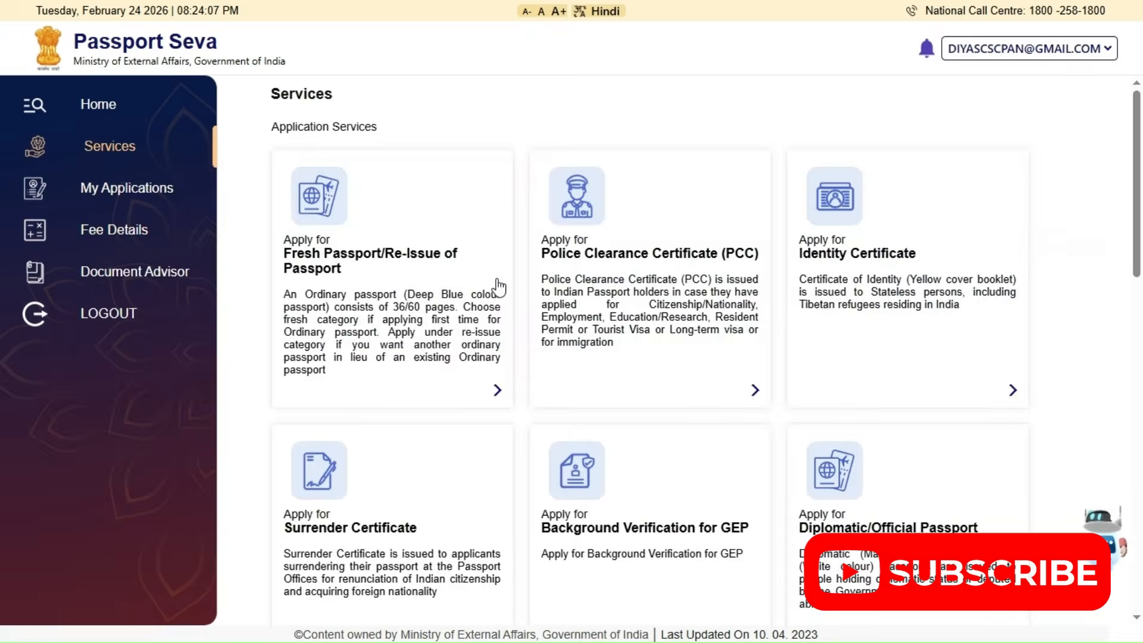
Start a Fresh Passport/Re-Issue of Passport application, skipping the earlier passport details and continuing with the Madurai passport office
{"action": "left_click", "coordinate": [497, 392]}
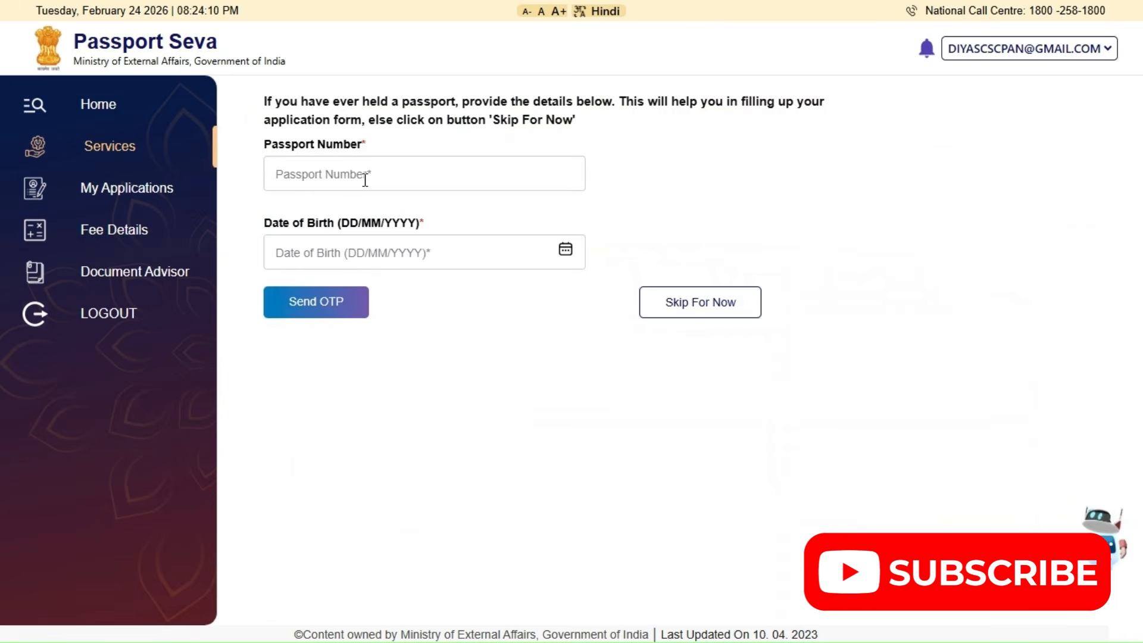
{"action": "left_click", "coordinate": [309, 175]}
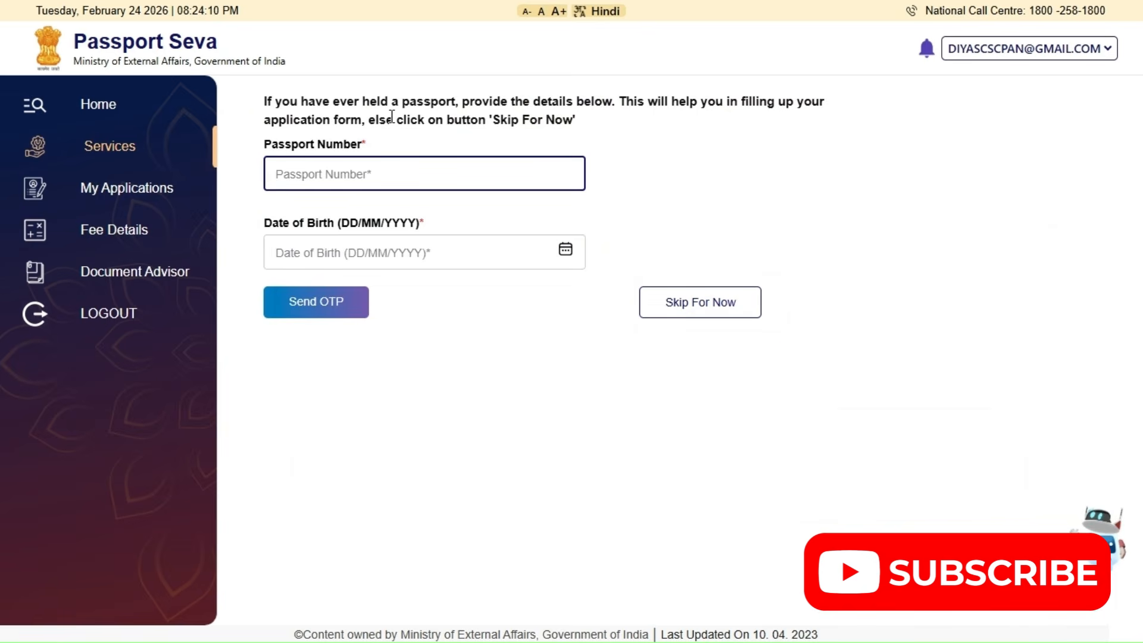
{"action": "key", "text": "Tab"}
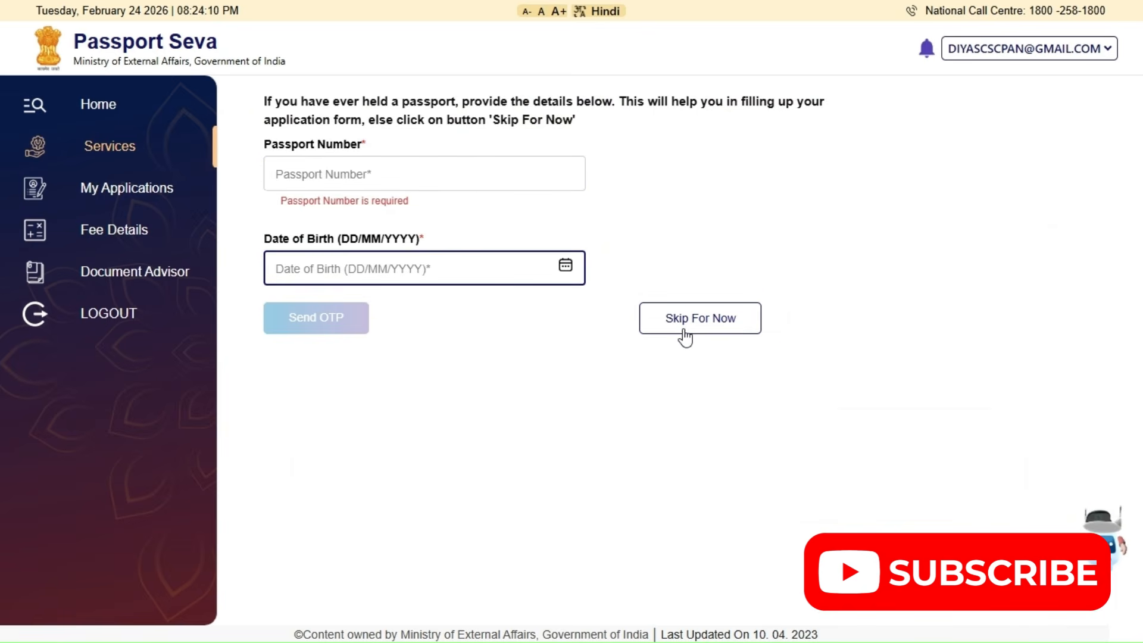
{"action": "left_click", "coordinate": [684, 329]}
{"action": "left_click", "coordinate": [697, 331]}
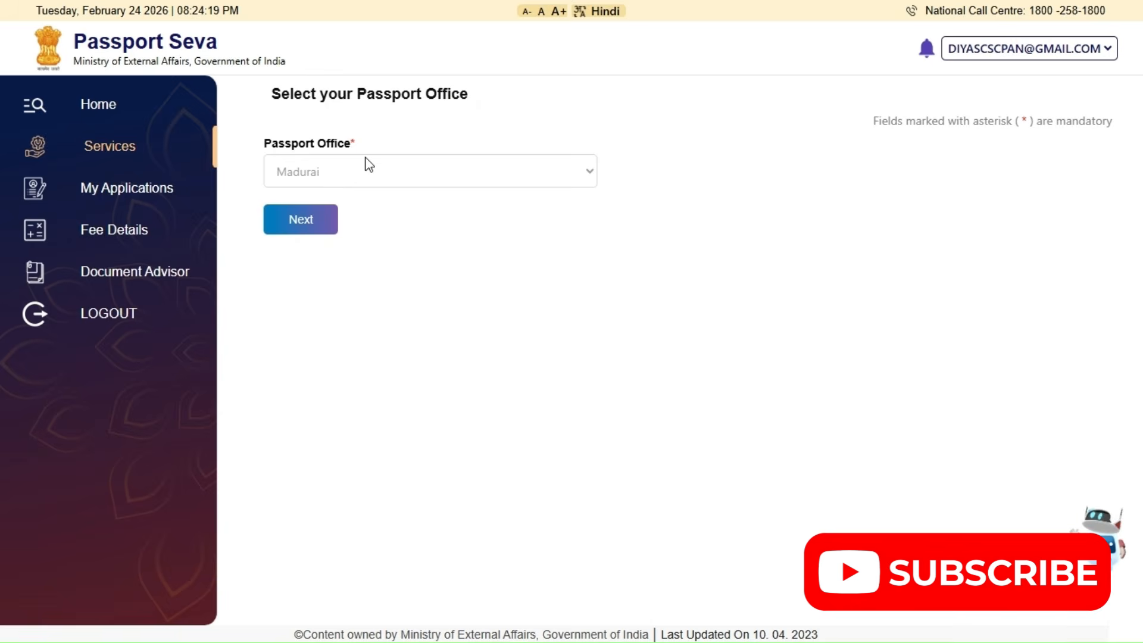
{"action": "left_click", "coordinate": [301, 219]}
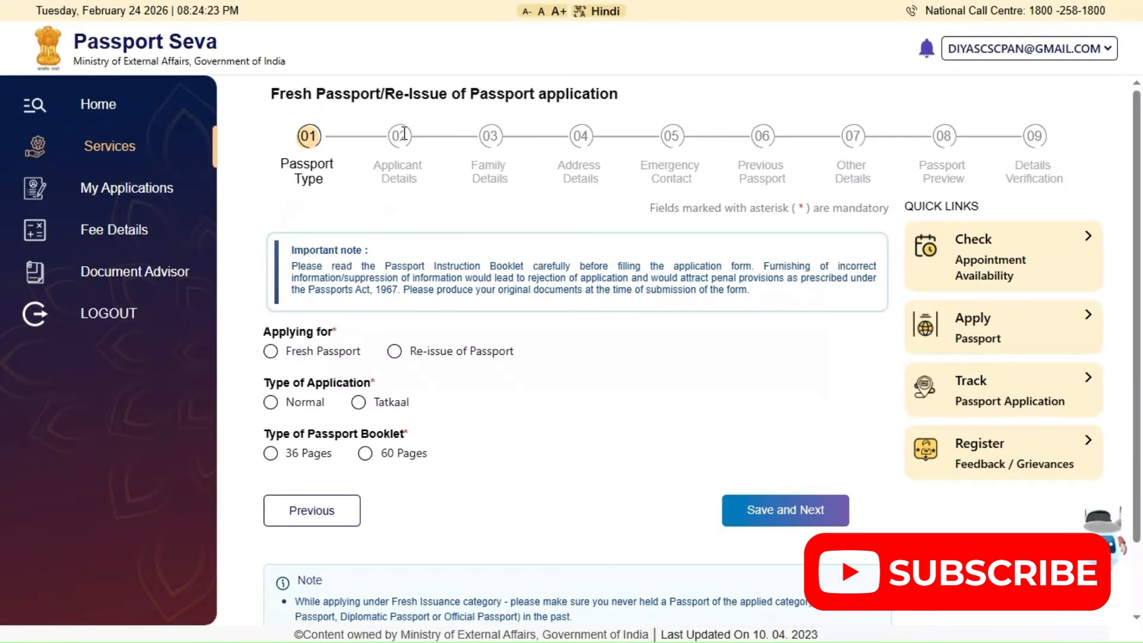
Choose Fresh Passport, Normal application and a 36 Pages booklet as the passport type, and save to continue to the applicant details
{"action": "left_click_drag", "start_coordinate": [1064, 144], "coordinate": [299, 134]}
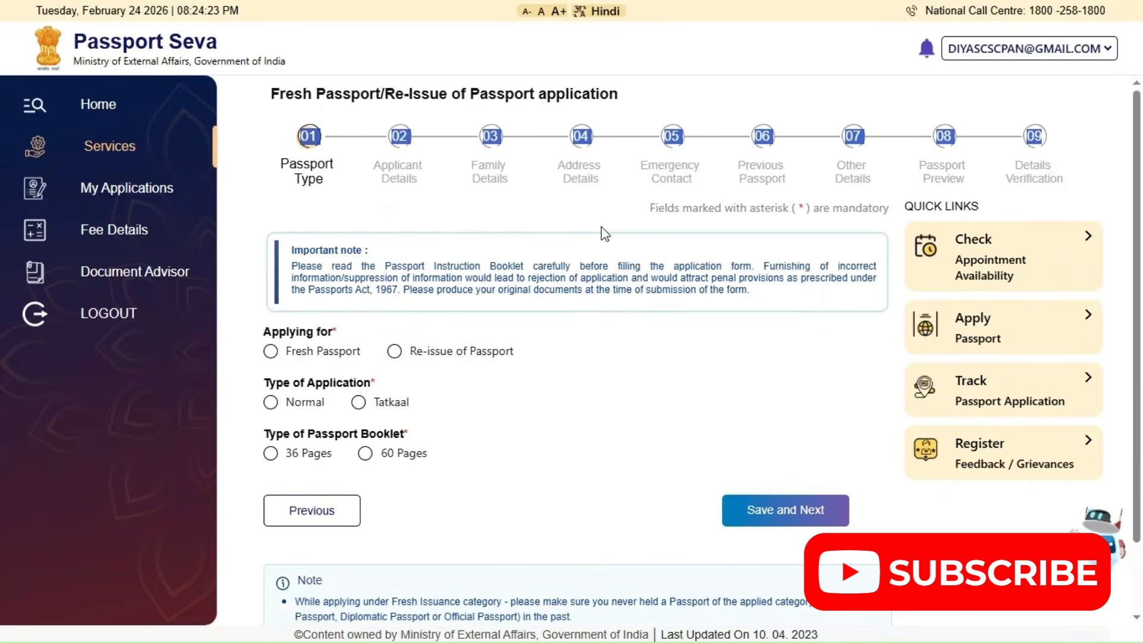
{"action": "scroll", "coordinate": [561, 366], "scroll_direction": "down", "scroll_amount": 1}
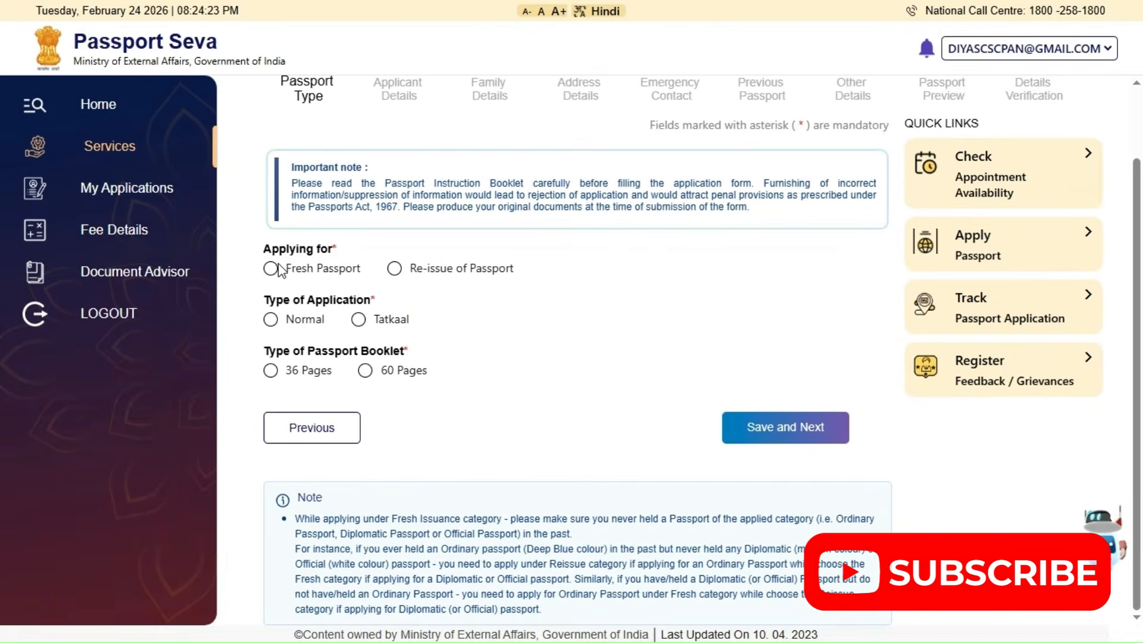
{"action": "left_click", "coordinate": [272, 271]}
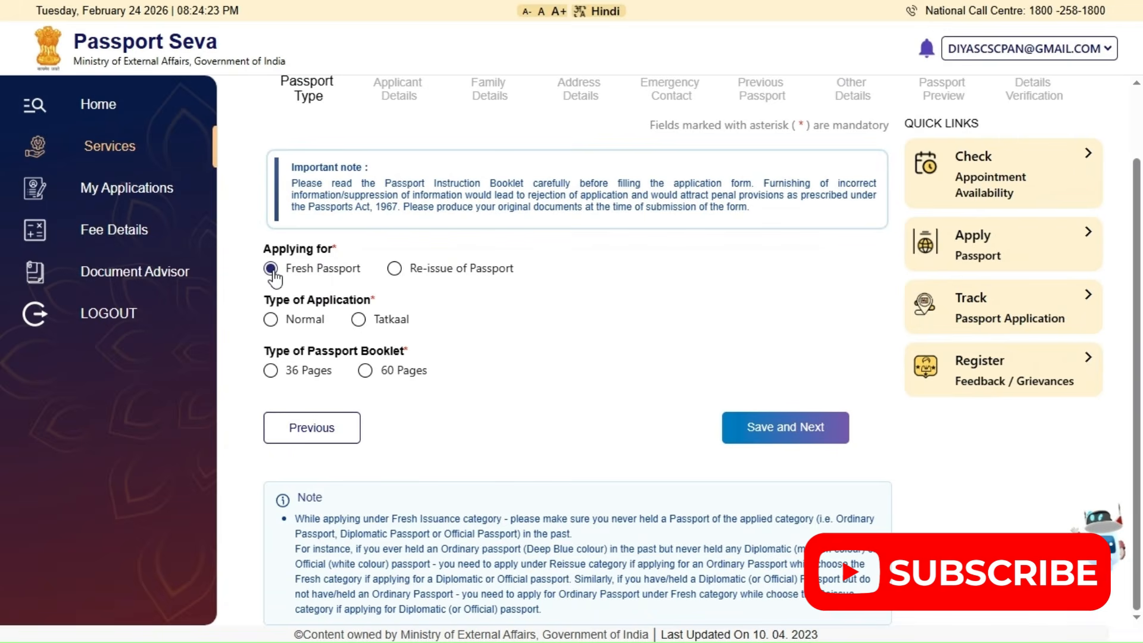
{"action": "left_click", "coordinate": [272, 320]}
{"action": "left_click", "coordinate": [272, 371]}
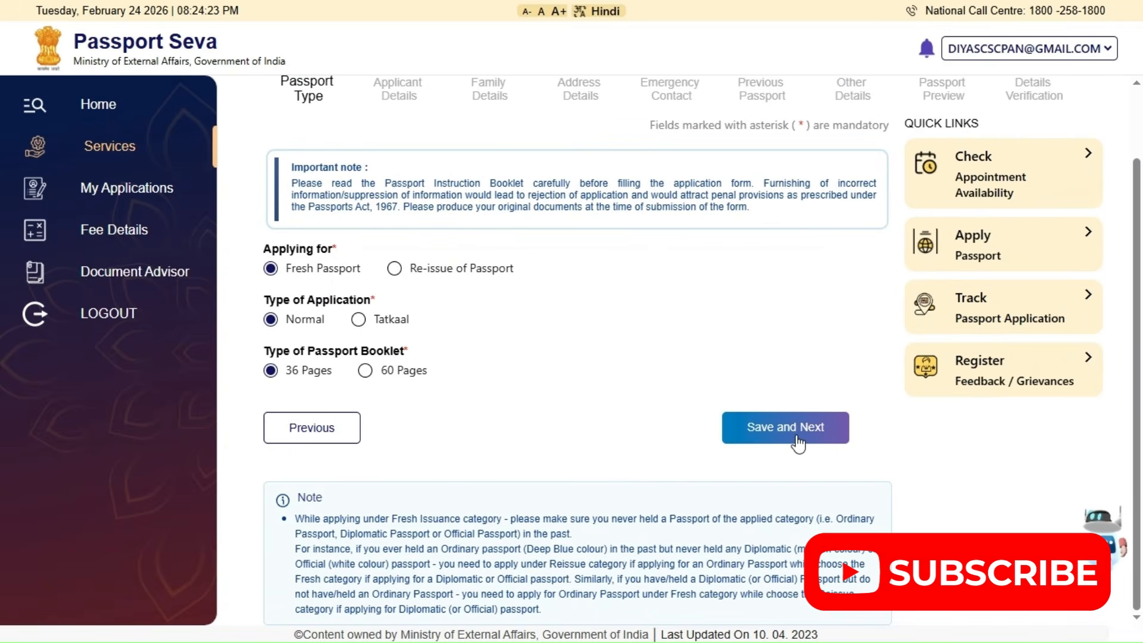
{"action": "left_click", "coordinate": [797, 440]}
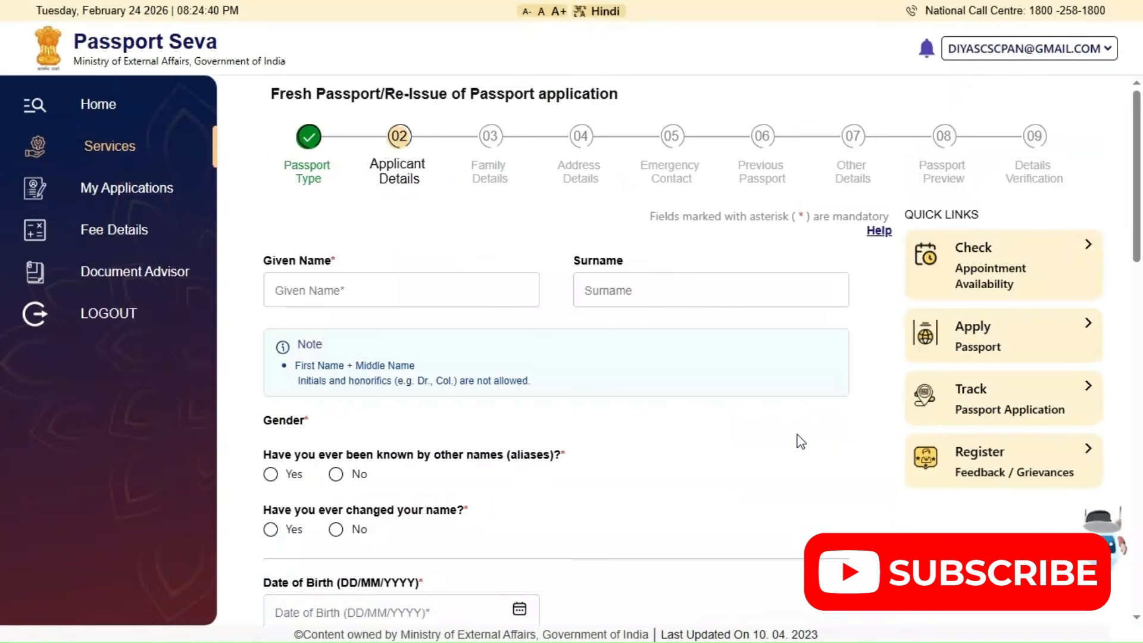
Enter the applicant's given name and surname, and set the gender to Male
{"action": "left_click", "coordinate": [340, 288]}
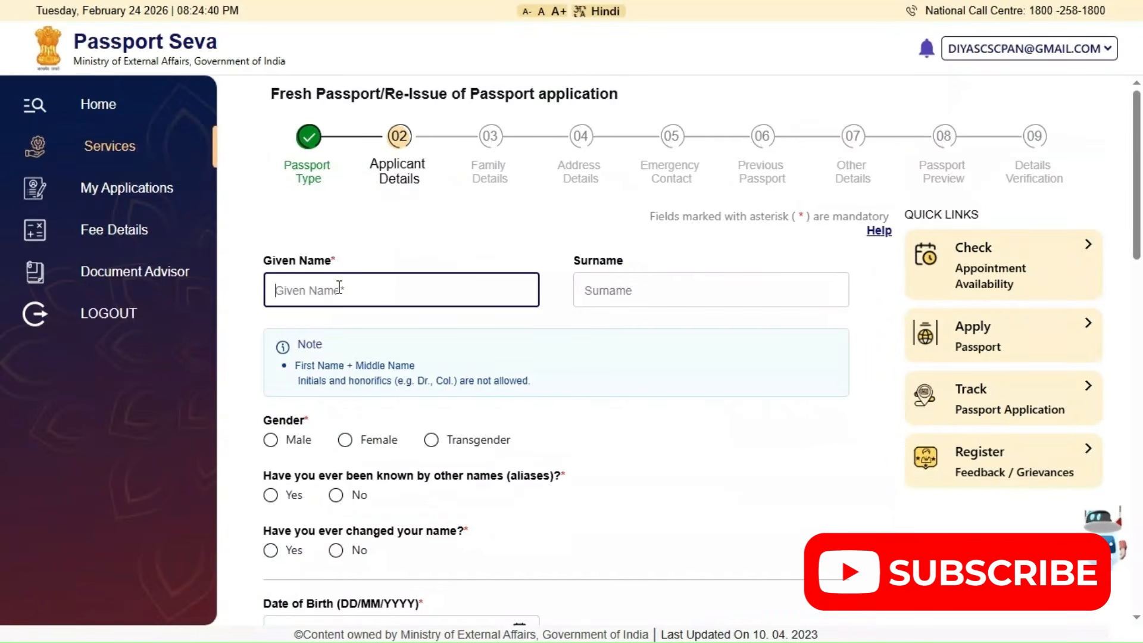
{"action": "key", "text": "Tab"}
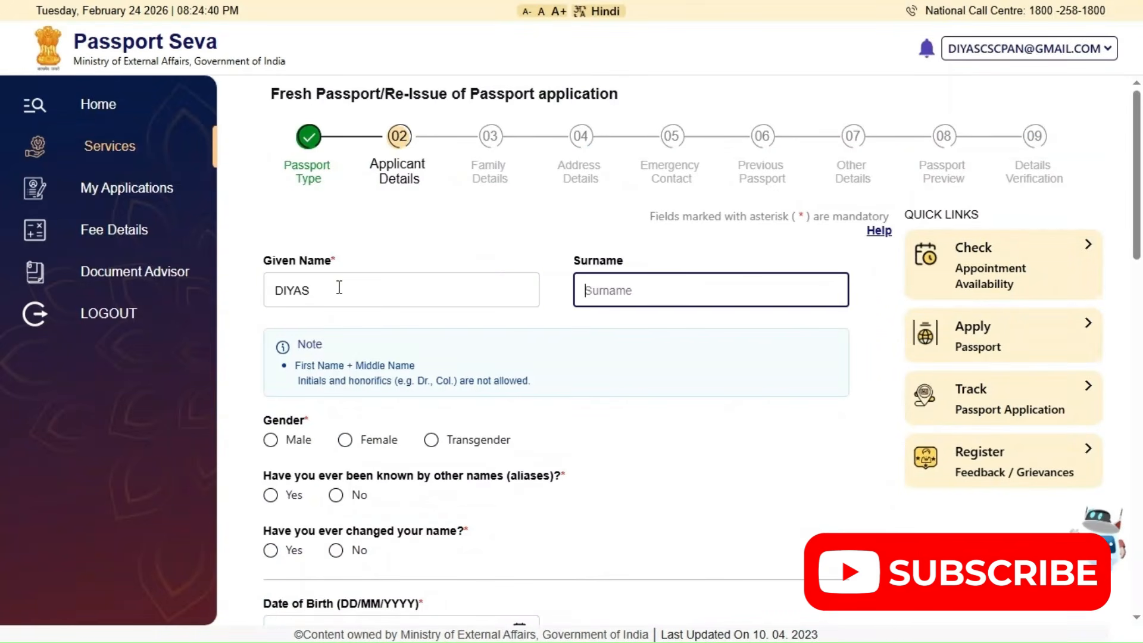
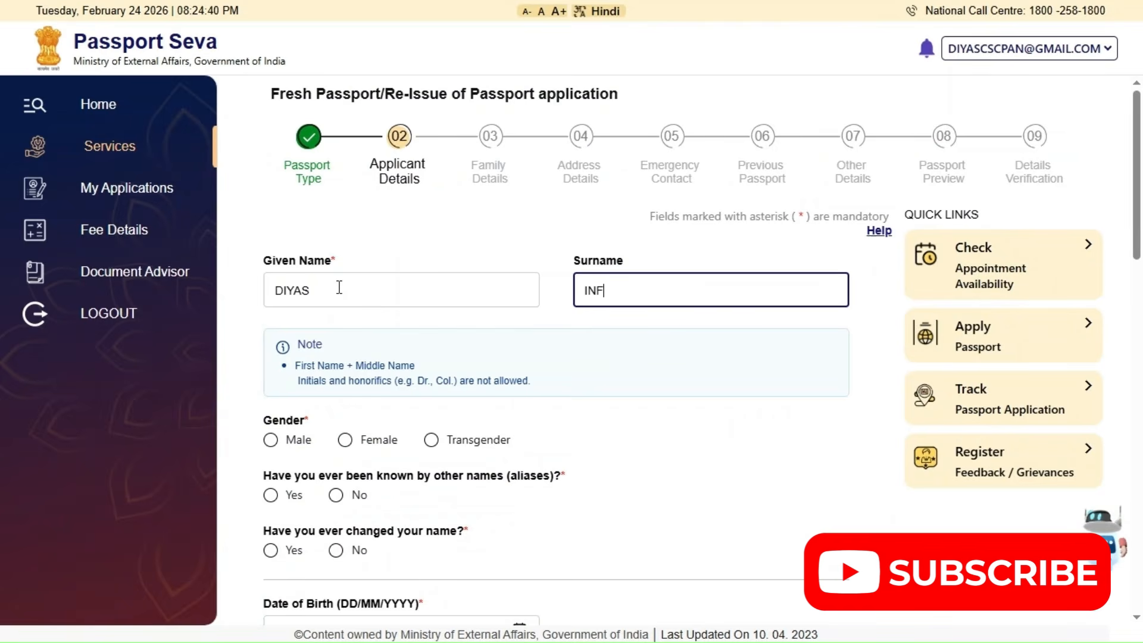
{"action": "key", "text": "Tab"}
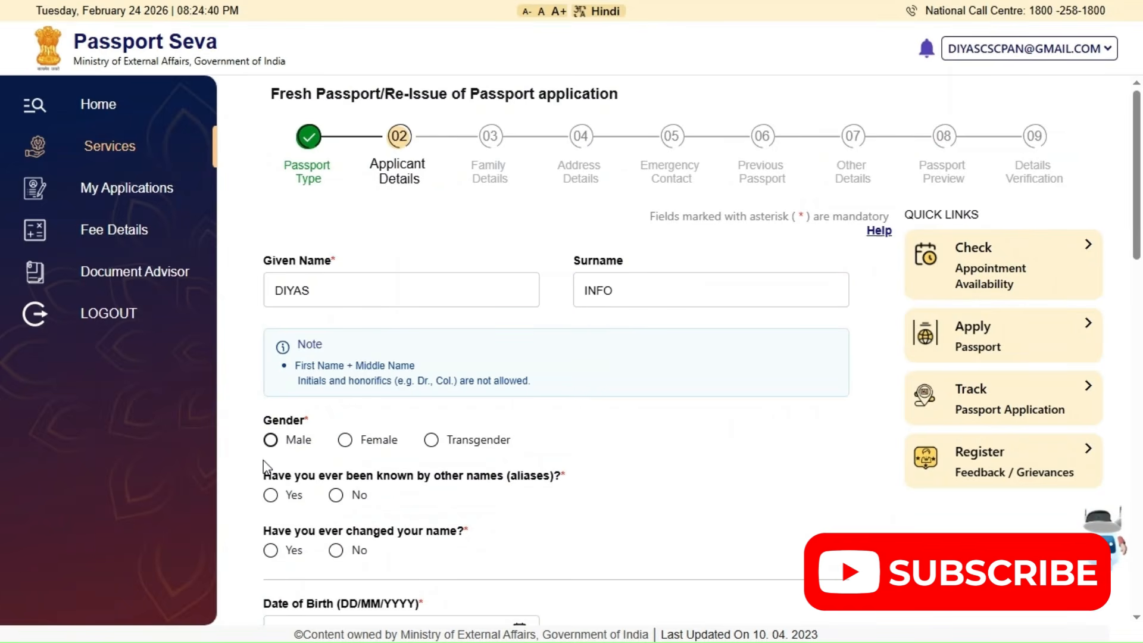
{"action": "left_click", "coordinate": [271, 440]}
Answer No to having been known by other names and No to having changed the name, checking the extra fields under Yes
{"action": "scroll", "coordinate": [317, 393], "scroll_direction": "down", "scroll_amount": 2}
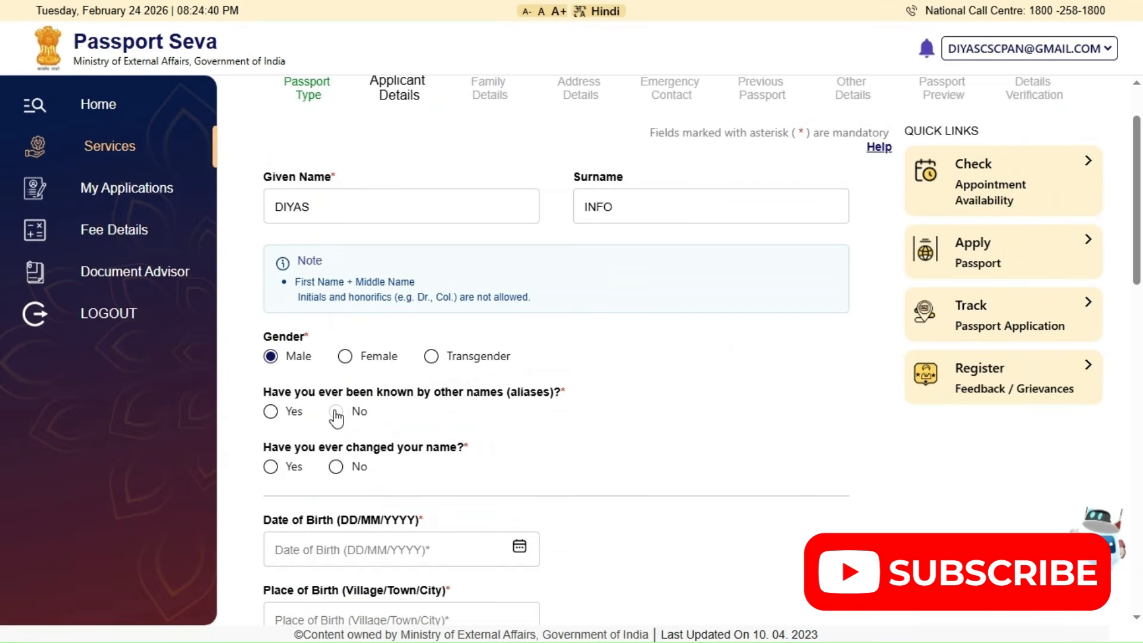
{"action": "left_click", "coordinate": [336, 412]}
{"action": "left_click", "coordinate": [271, 412]}
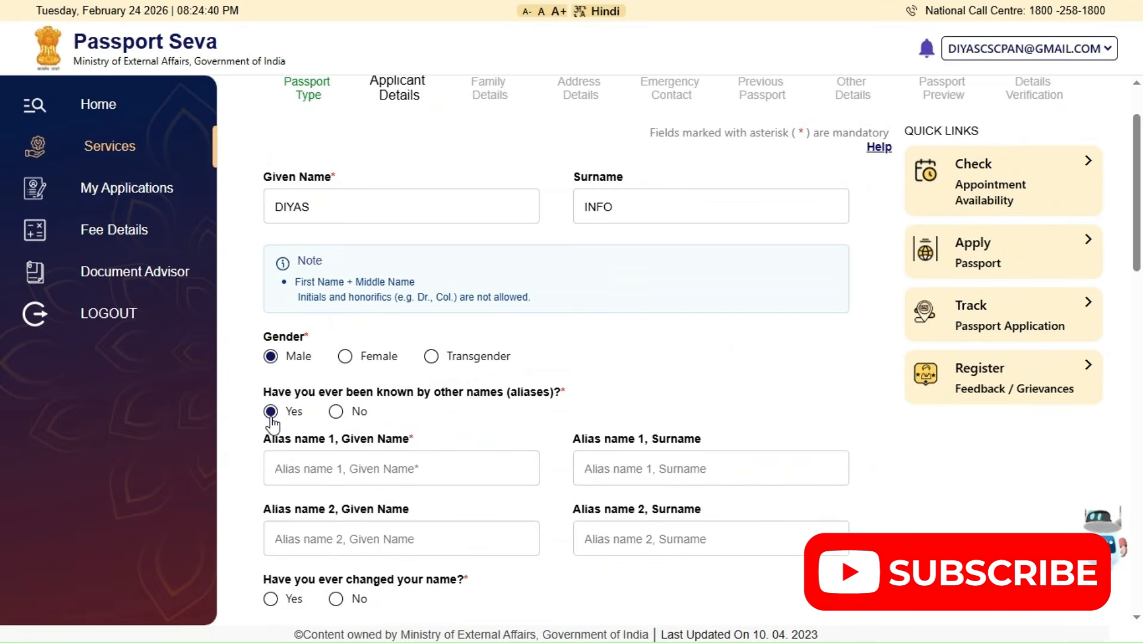
{"action": "left_click", "coordinate": [336, 412]}
{"action": "scroll", "coordinate": [290, 382], "scroll_direction": "down", "scroll_amount": 1}
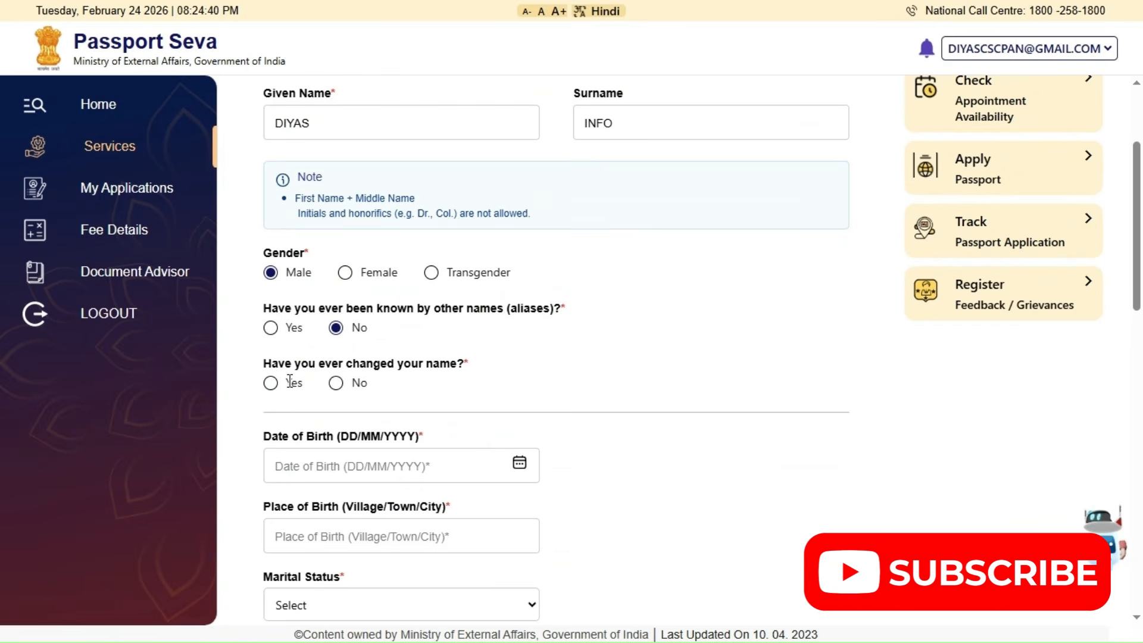
{"action": "left_click", "coordinate": [271, 384]}
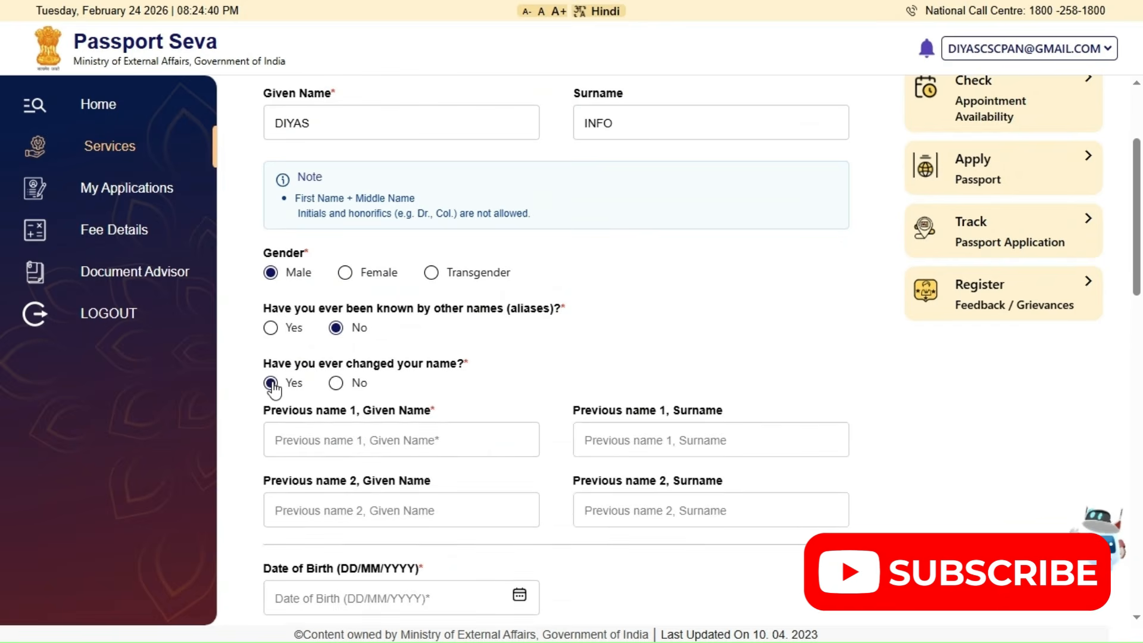
{"action": "left_click", "coordinate": [336, 384]}
Enter the applicant's date of birth in DD/MM/YYYY format
{"action": "left_click", "coordinate": [344, 470]}
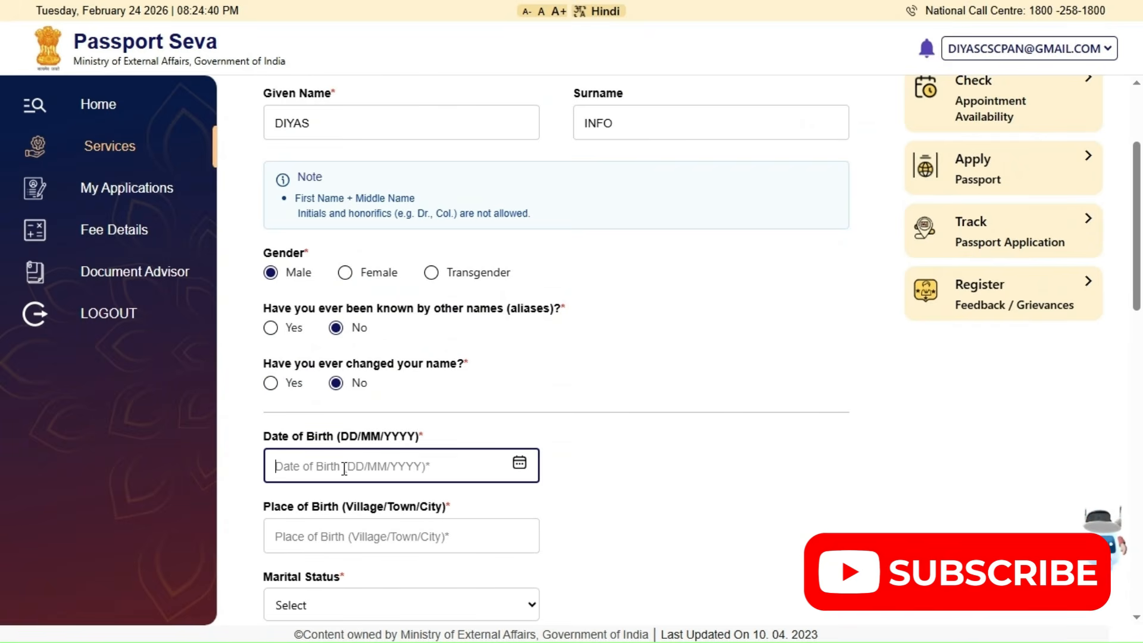
{"action": "type", "text": "01"}
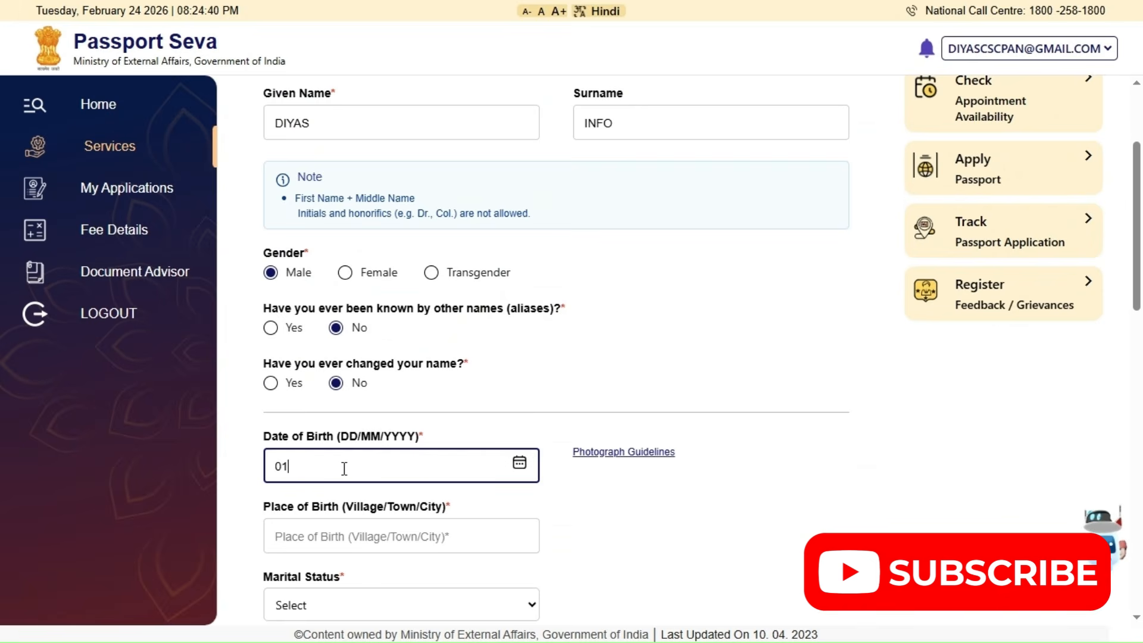
{"action": "type", "text": "/"}
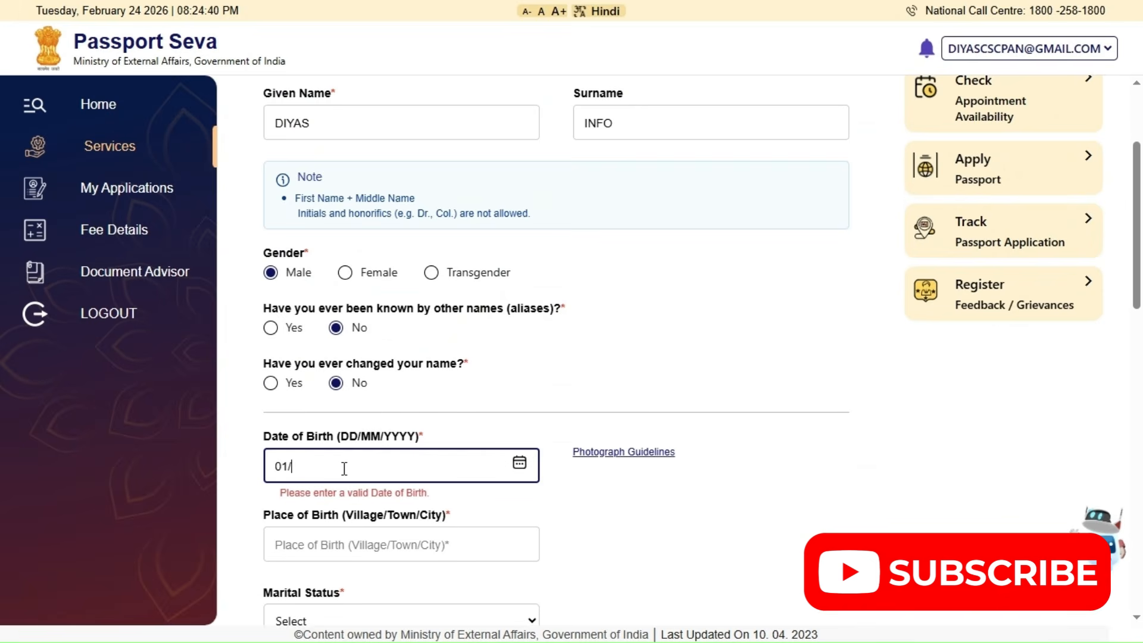
{"action": "type", "text": "01/2"}
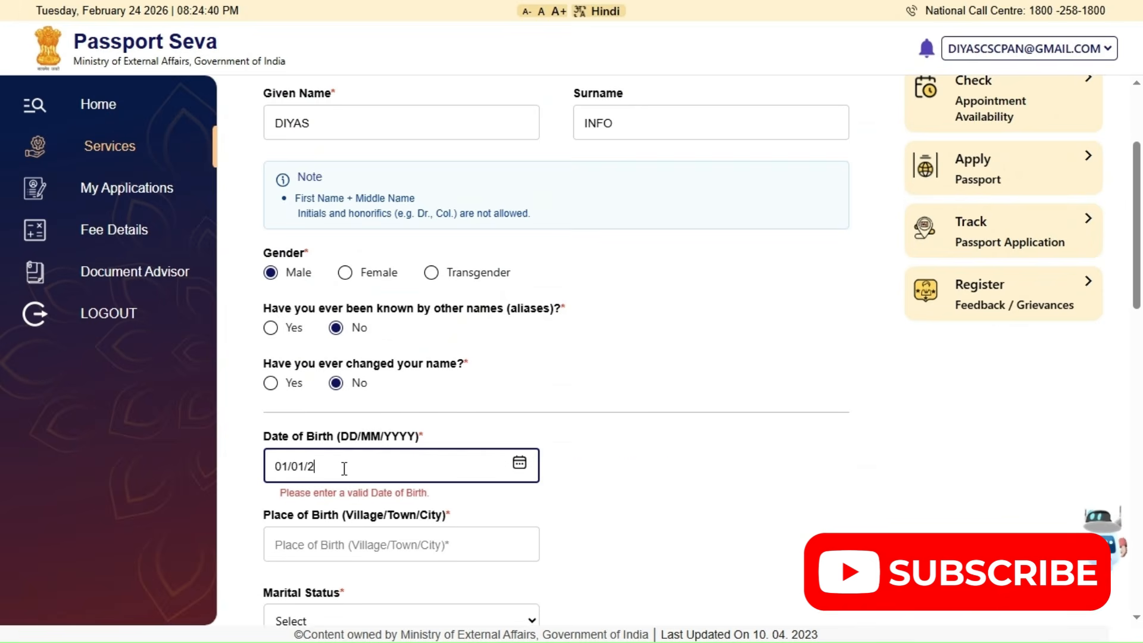
{"action": "type", "text": "000"}
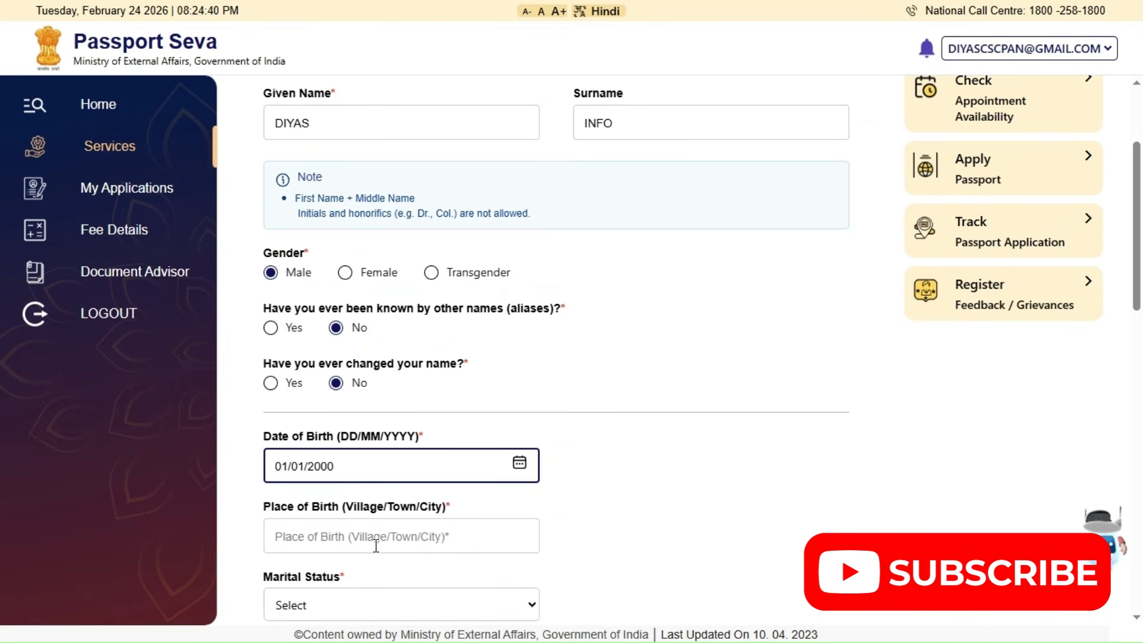
Enter TENKASI as the applicant's place of birth and set the marital status to Single
{"action": "left_click", "coordinate": [435, 540]}
{"action": "left_click", "coordinate": [435, 539]}
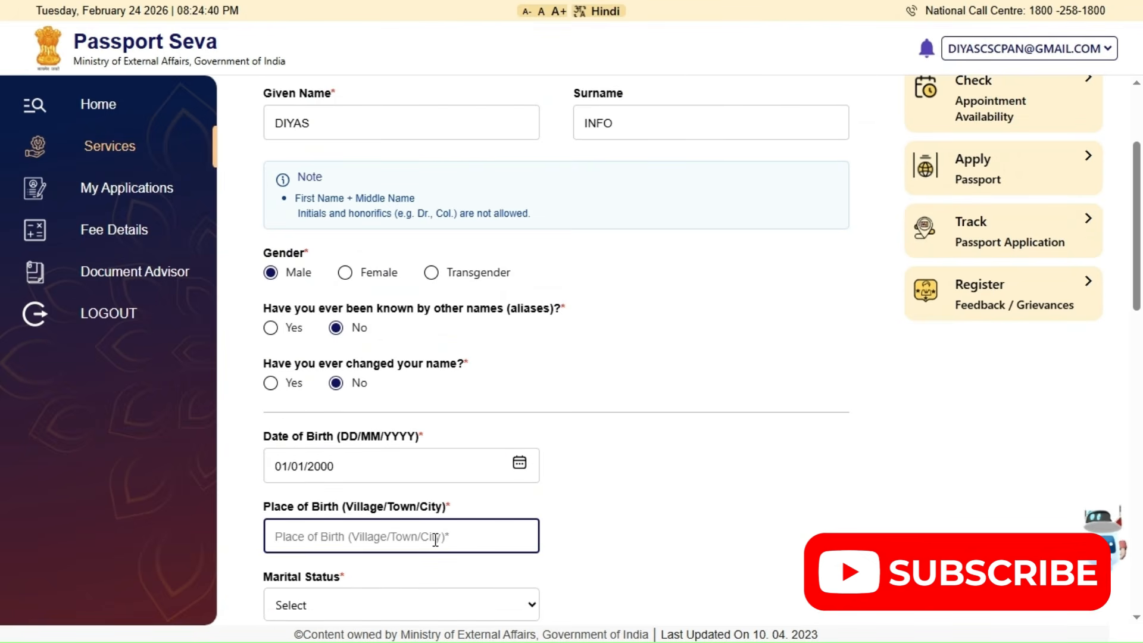
{"action": "type", "text": "TE"}
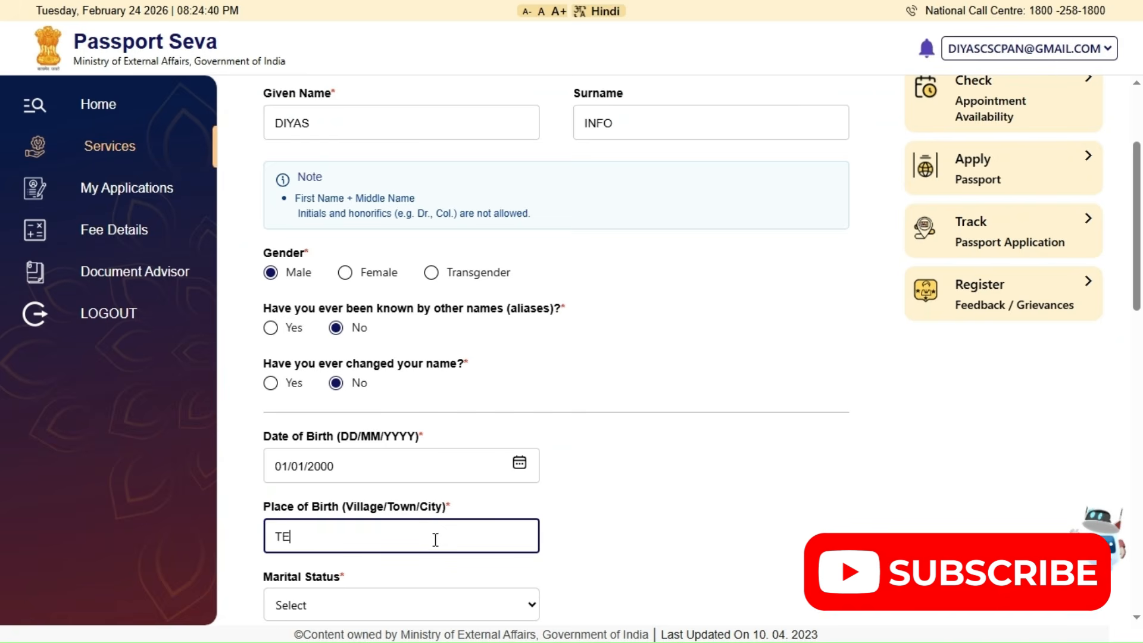
{"action": "type", "text": "NKASI"}
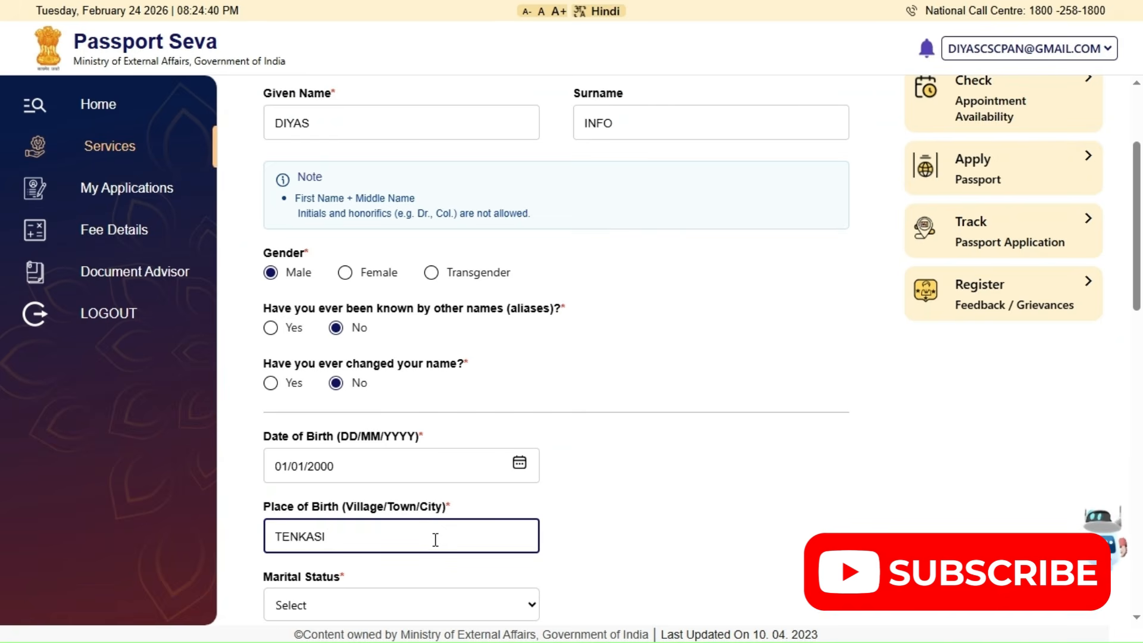
{"action": "scroll", "coordinate": [433, 542], "scroll_direction": "down", "scroll_amount": 1}
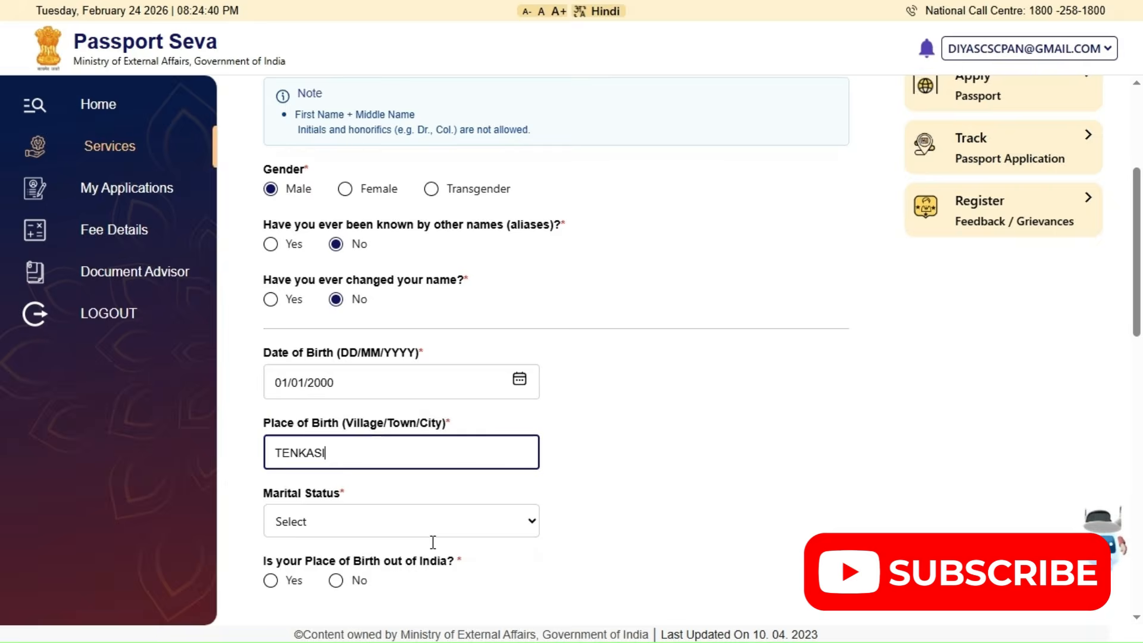
{"action": "left_click", "coordinate": [425, 527]}
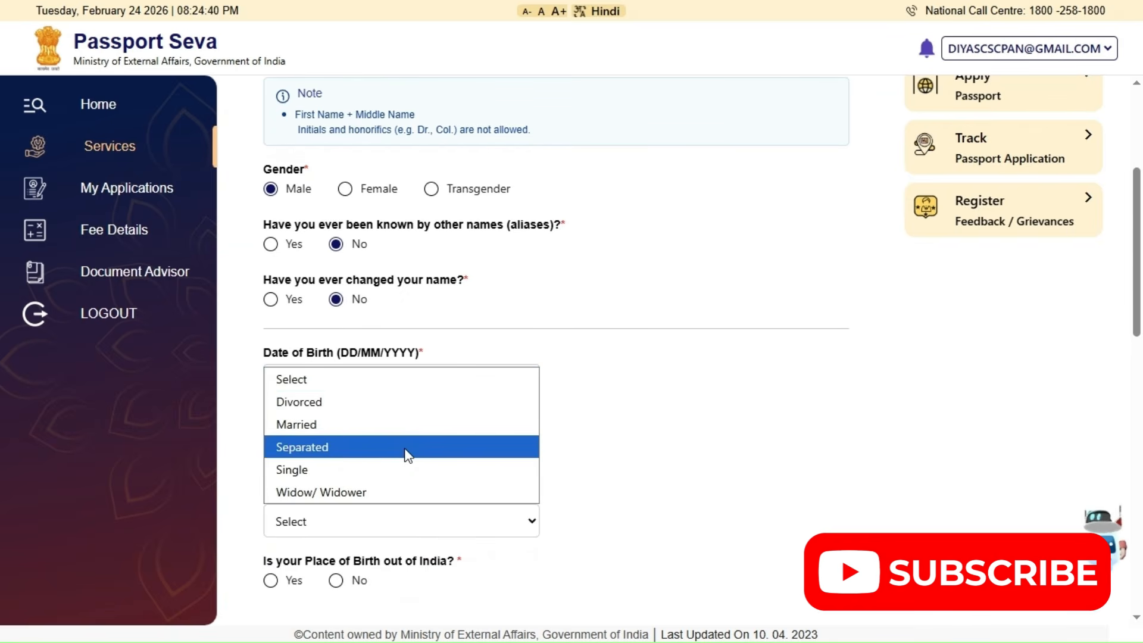
{"action": "left_click", "coordinate": [399, 470]}
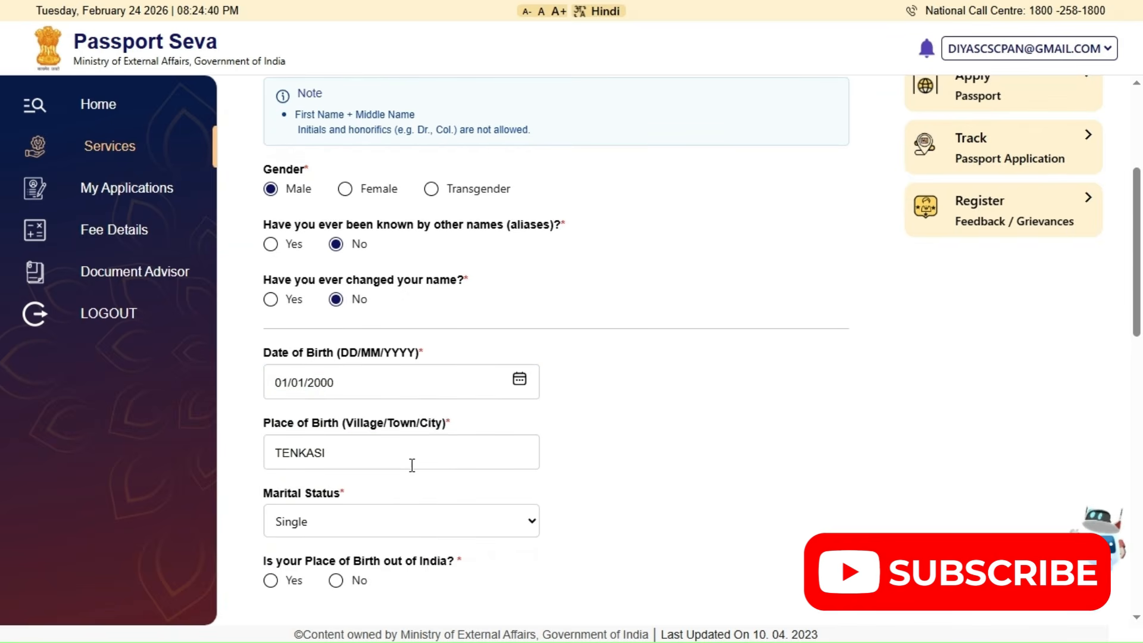
Try the Married, Divorced and Widow/Widower options for the marital status, and set it back to Single
{"action": "scroll", "coordinate": [306, 462], "scroll_direction": "down", "scroll_amount": 1}
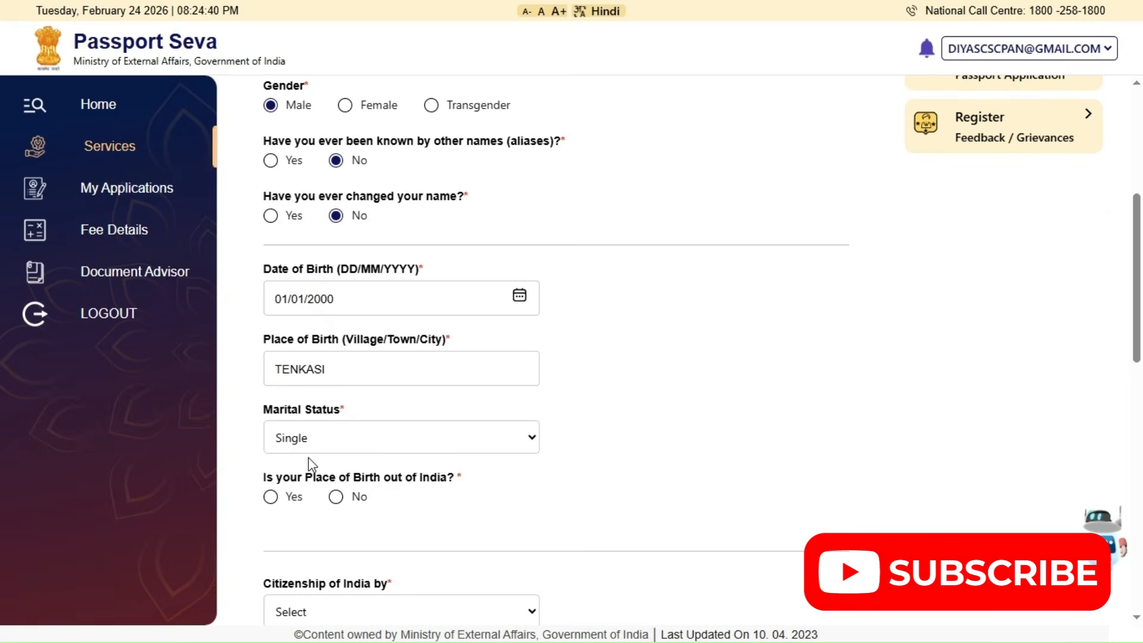
{"action": "left_click", "coordinate": [309, 443]}
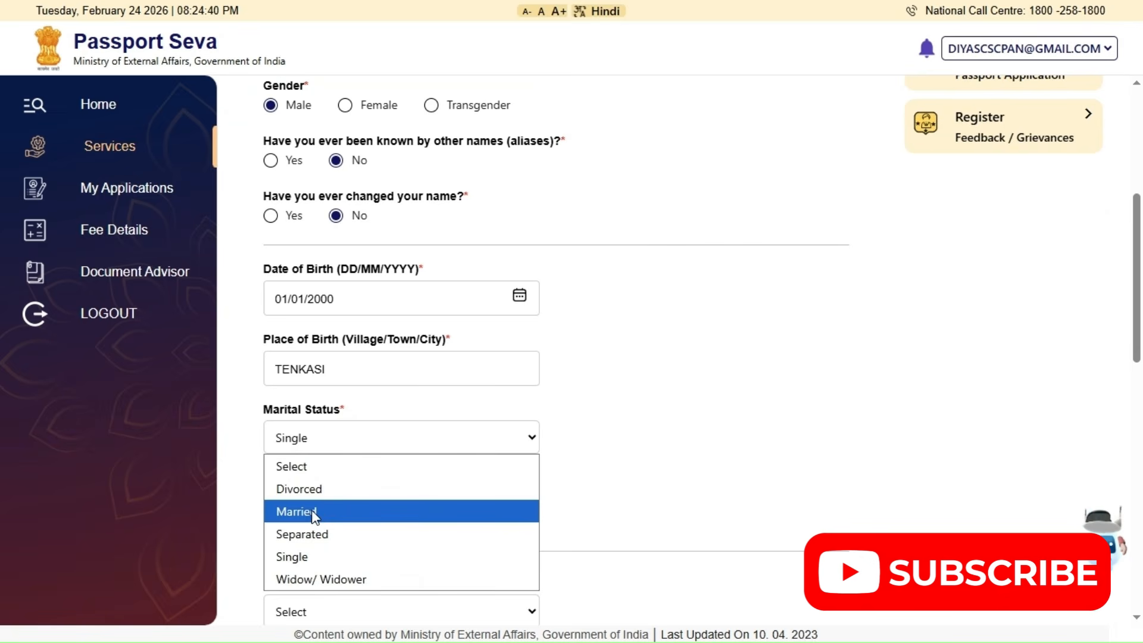
{"action": "left_click", "coordinate": [314, 514]}
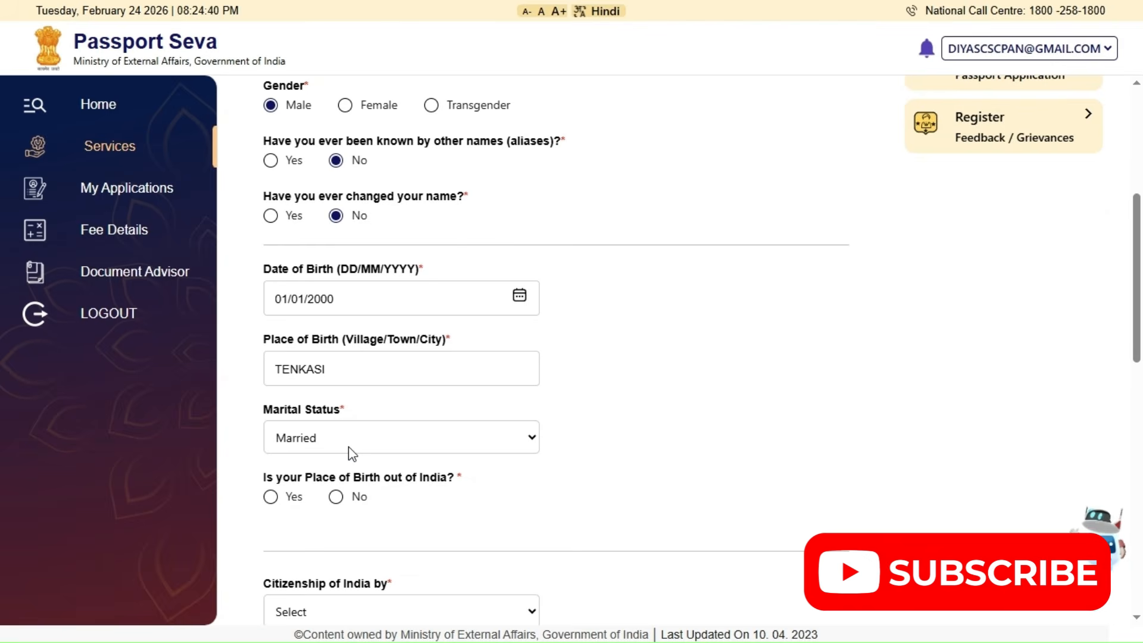
{"action": "left_click", "coordinate": [351, 452]}
{"action": "left_click", "coordinate": [346, 562]}
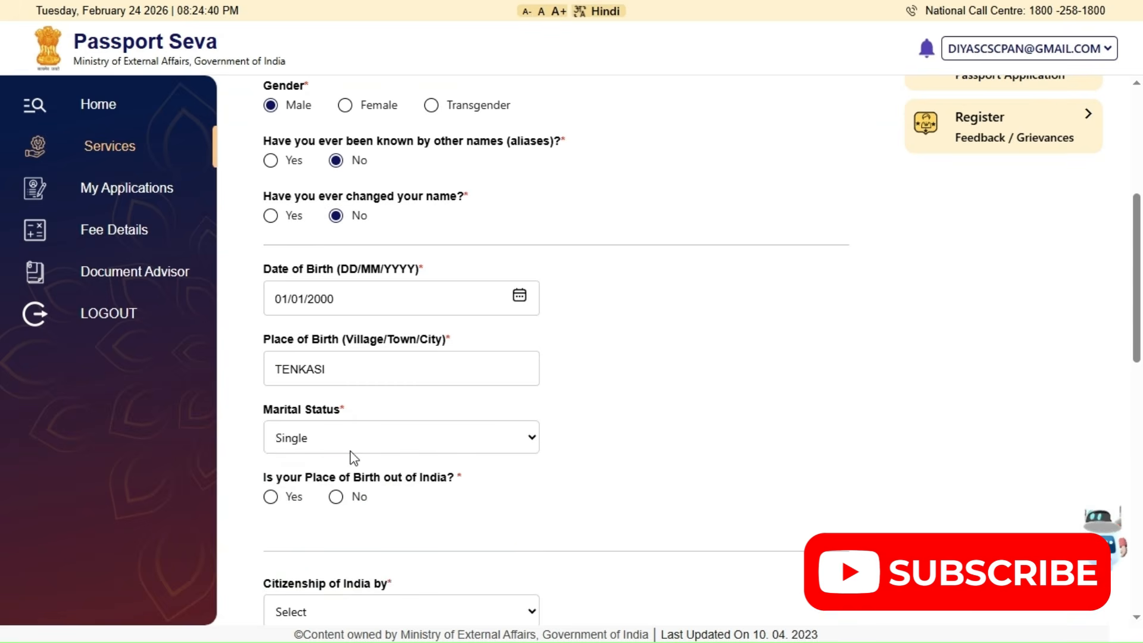
{"action": "left_click", "coordinate": [350, 451]}
{"action": "left_click", "coordinate": [339, 491]}
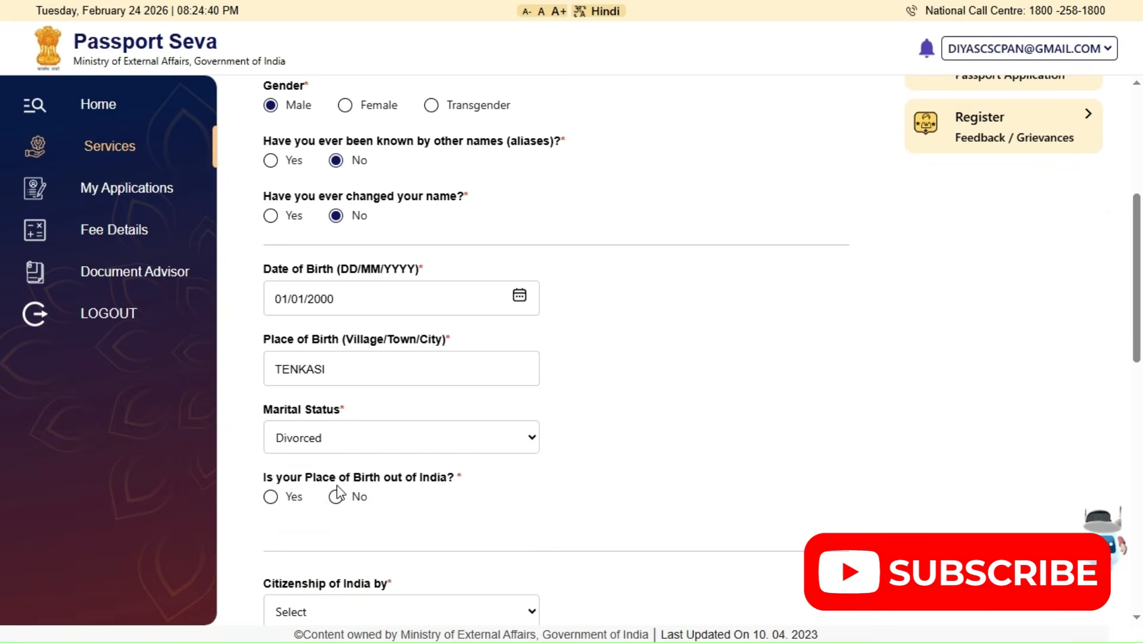
{"action": "left_click", "coordinate": [353, 447]}
{"action": "left_click", "coordinate": [339, 489]}
{"action": "left_click", "coordinate": [340, 447]}
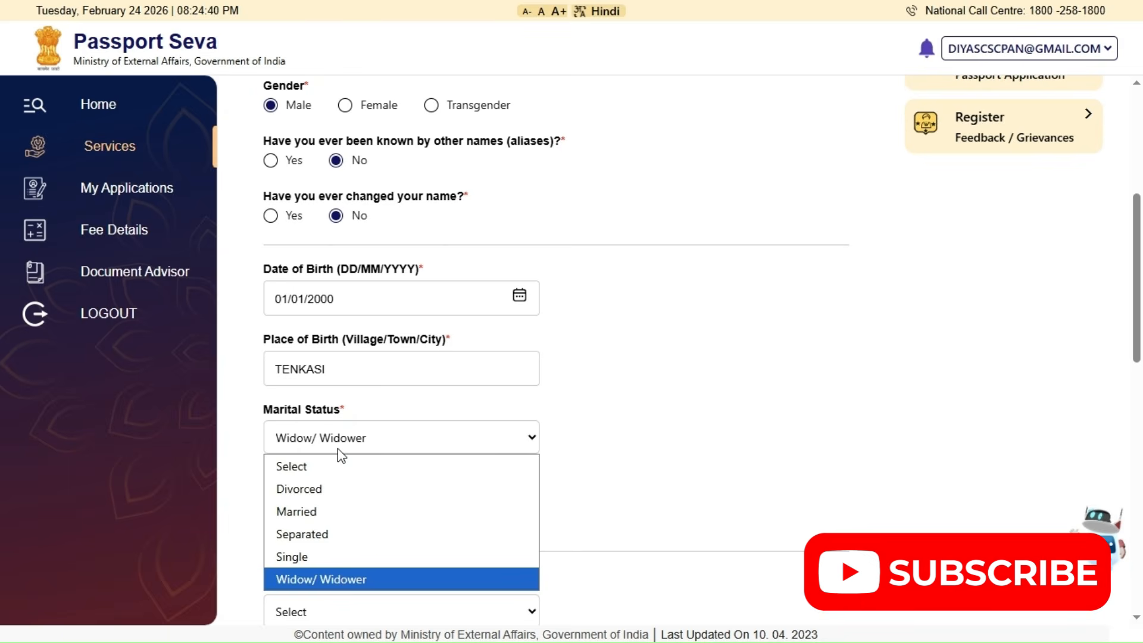
{"action": "left_click", "coordinate": [321, 558]}
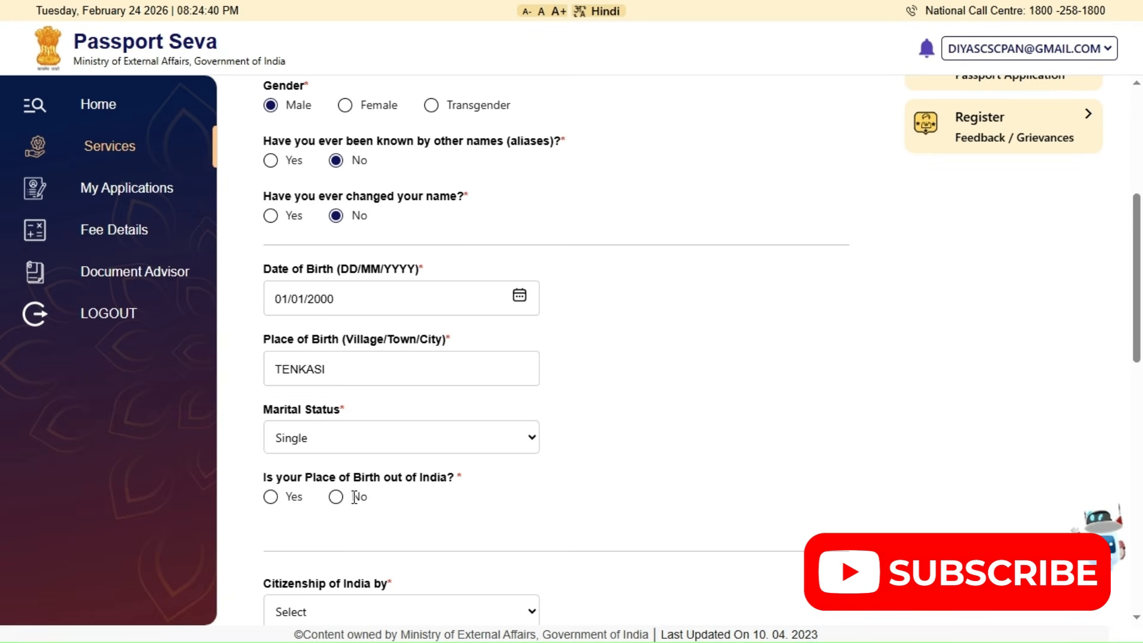
Try answering Yes to the place of birth being out of India and check the Region/Country field
{"action": "left_click", "coordinate": [271, 498]}
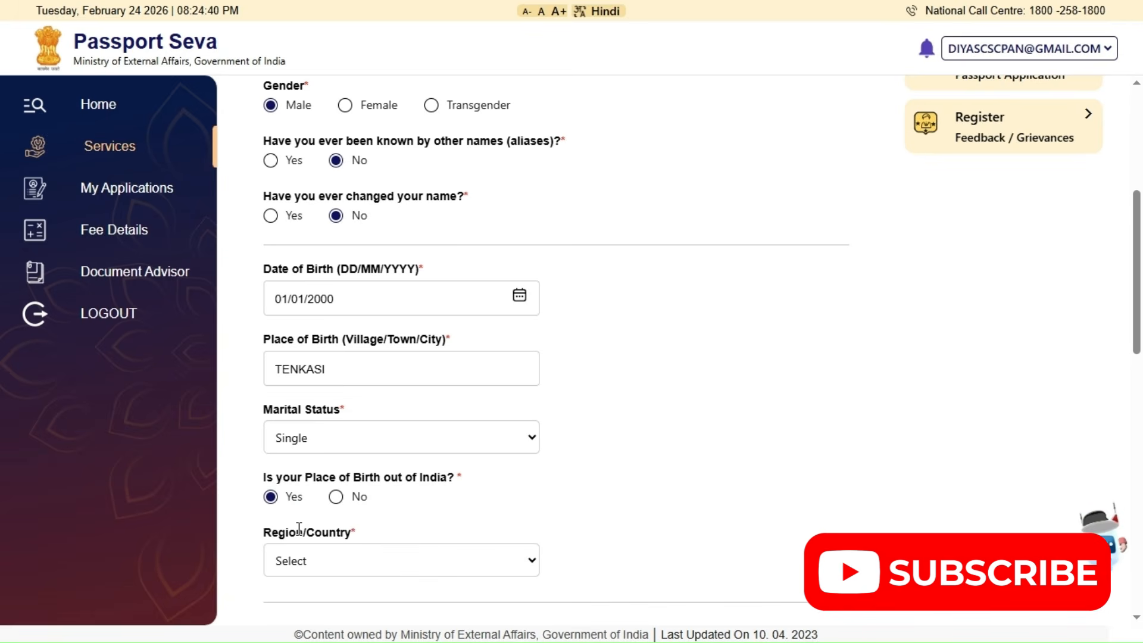
{"action": "left_click", "coordinate": [347, 562]}
{"action": "left_click", "coordinate": [347, 564]}
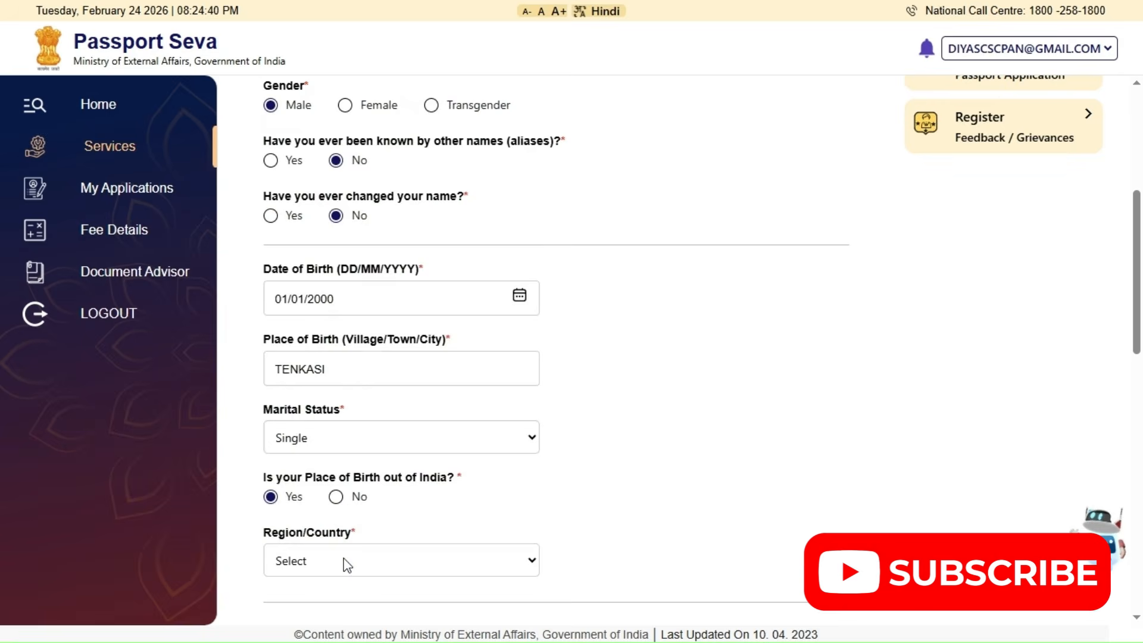
Answer No to the place of birth being out of India, giving Tamil Nadu as the state and Tenkasi as the district
{"action": "left_click", "coordinate": [337, 498]}
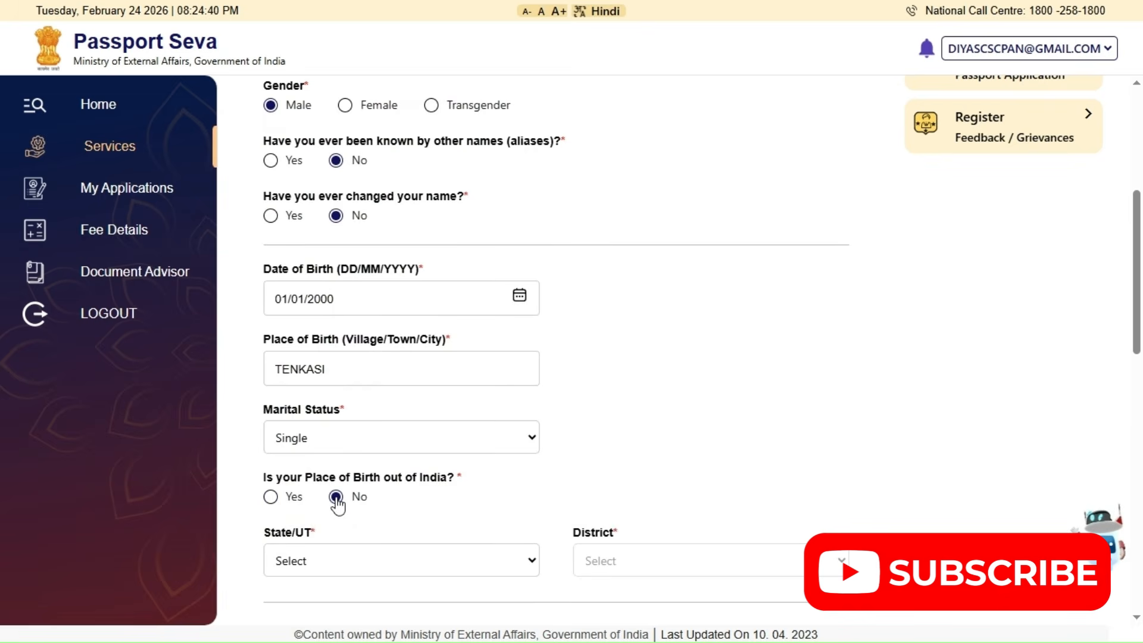
{"action": "left_click", "coordinate": [345, 562]}
{"action": "scroll", "coordinate": [340, 464], "scroll_direction": "down", "scroll_amount": 5}
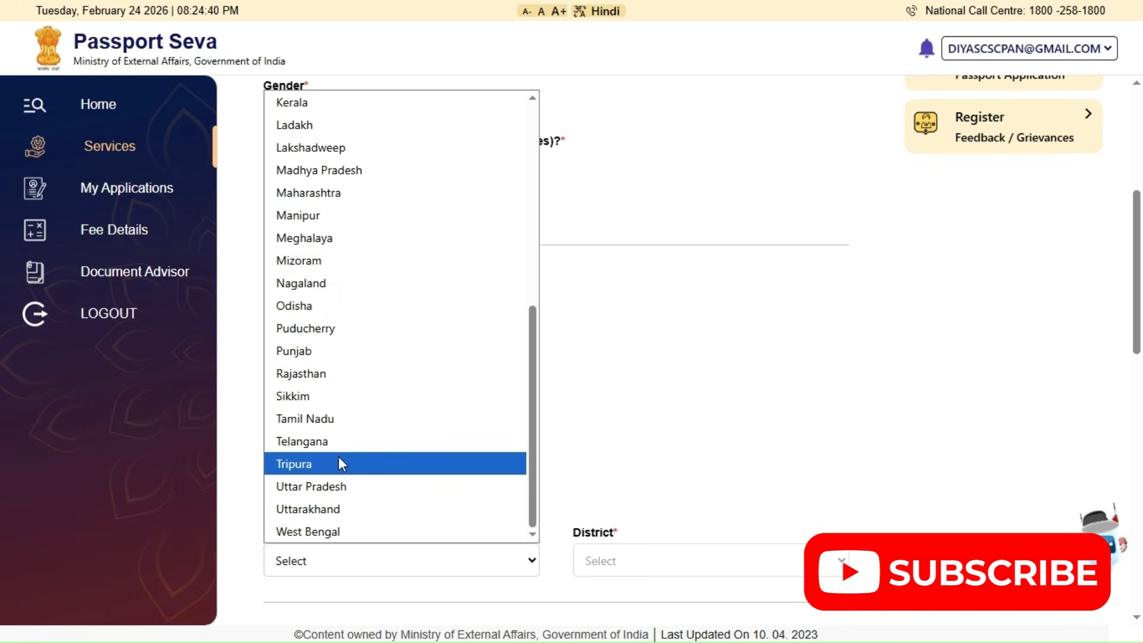
{"action": "scroll", "coordinate": [340, 381], "scroll_direction": "up", "scroll_amount": 5}
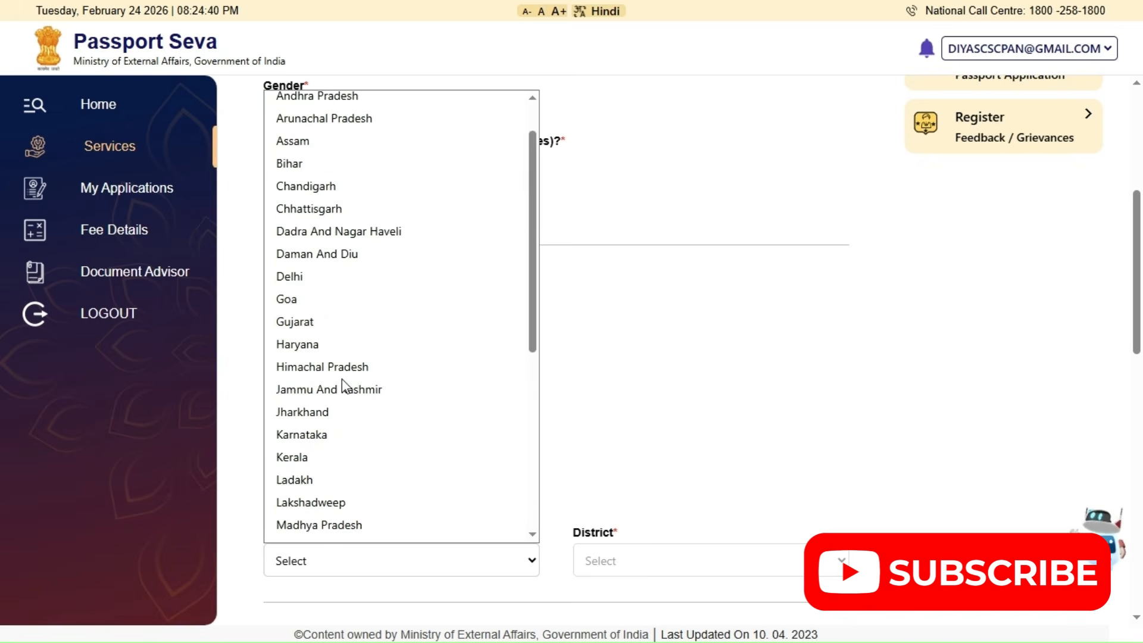
{"action": "scroll", "coordinate": [342, 386], "scroll_direction": "down", "scroll_amount": 5}
{"action": "left_click", "coordinate": [602, 567]}
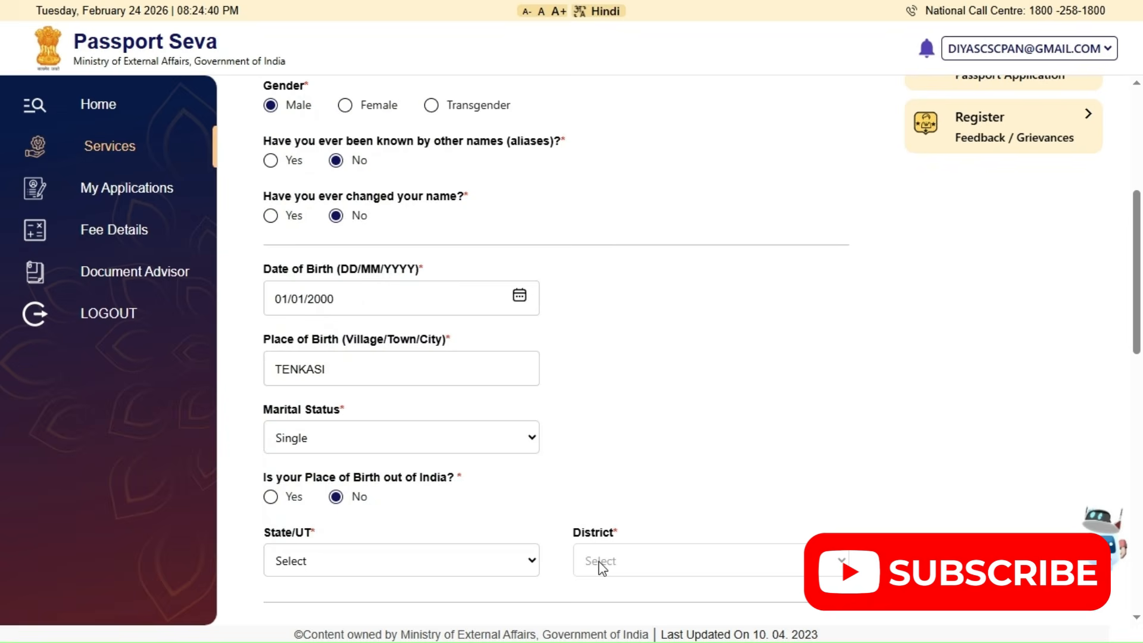
{"action": "left_click", "coordinate": [609, 563]}
{"action": "scroll", "coordinate": [637, 151], "scroll_direction": "down", "scroll_amount": 5}
{"action": "left_click", "coordinate": [625, 256]}
Set citizenship of India to Birth and the employment type to Others, leaving PAN and Voter Id empty
{"action": "scroll", "coordinate": [539, 459], "scroll_direction": "down", "scroll_amount": 4}
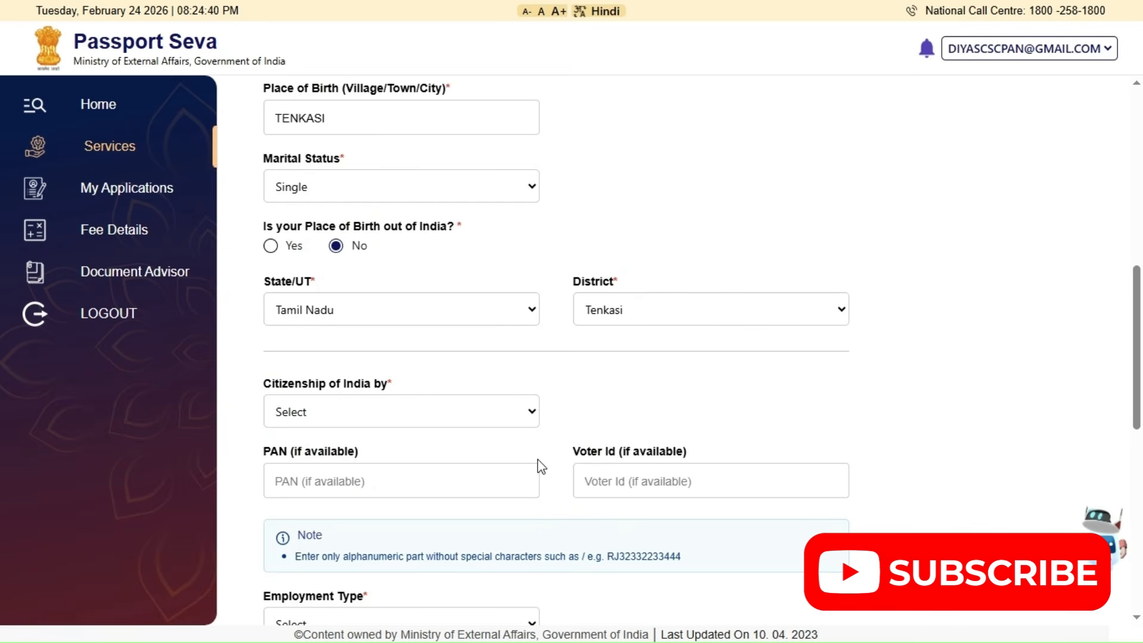
{"action": "left_click", "coordinate": [441, 417]}
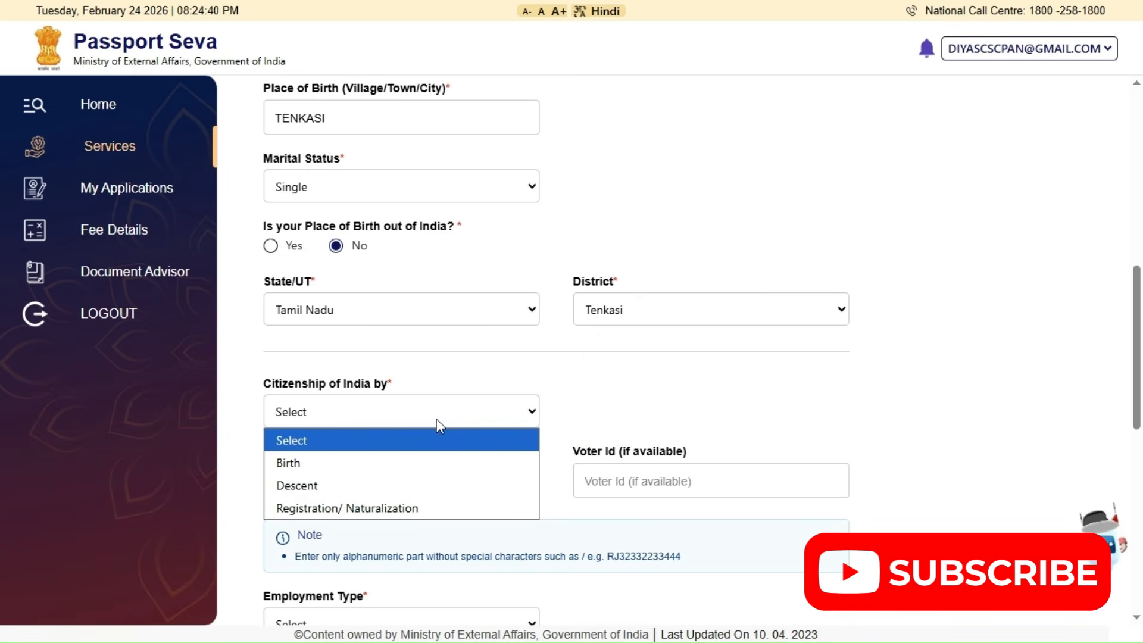
{"action": "left_click", "coordinate": [417, 463]}
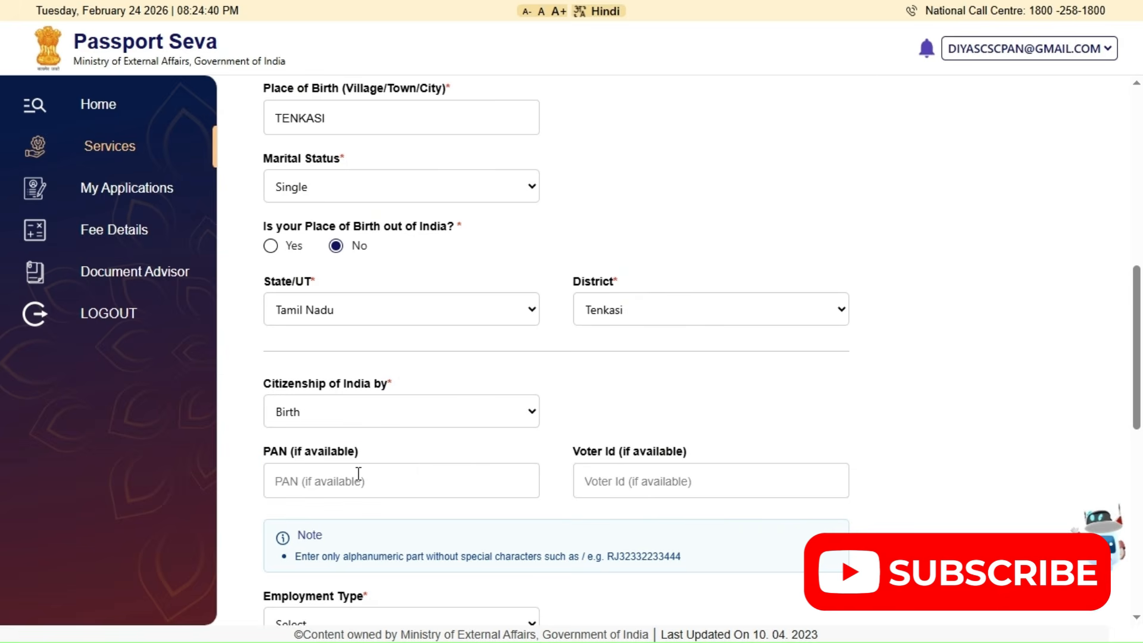
{"action": "scroll", "coordinate": [355, 481], "scroll_direction": "down", "scroll_amount": 3}
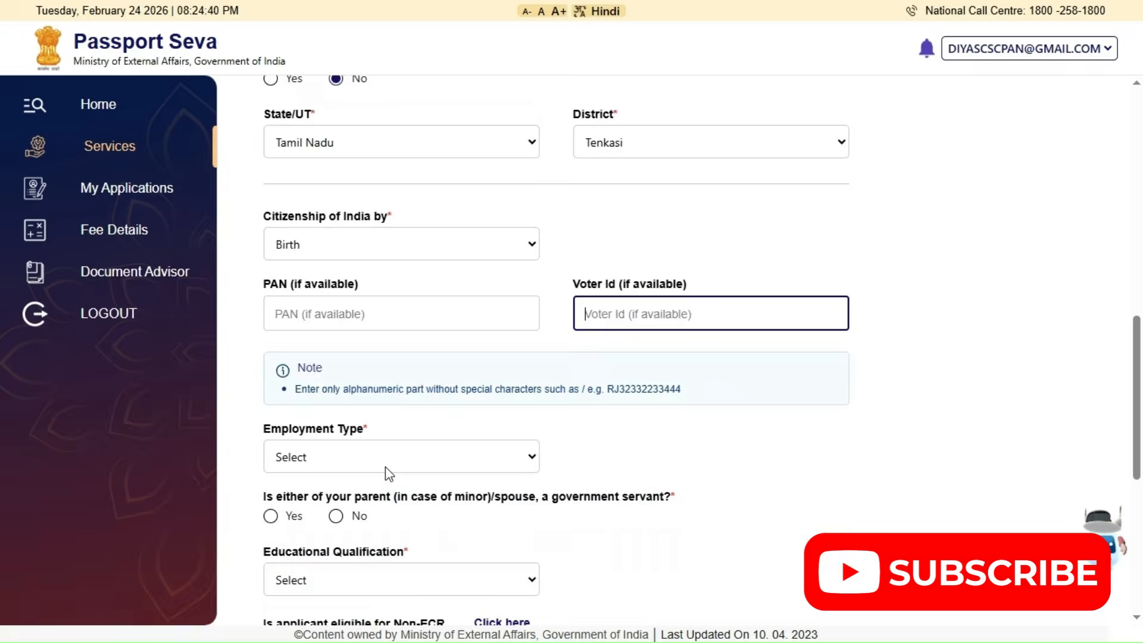
{"action": "left_click", "coordinate": [385, 467]}
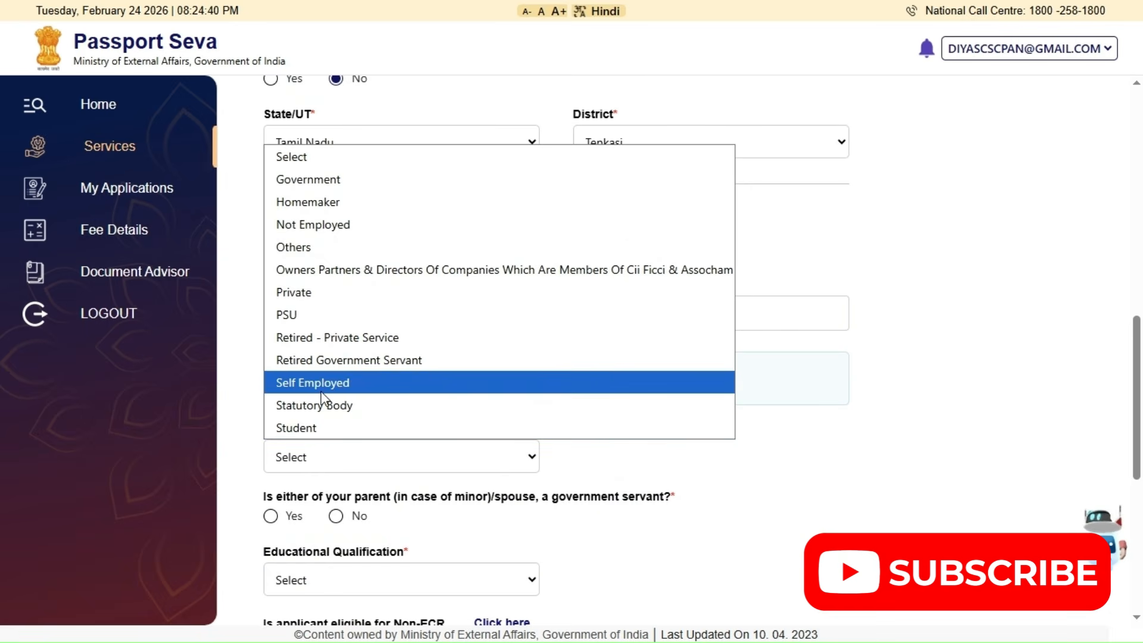
{"action": "left_click", "coordinate": [312, 245]}
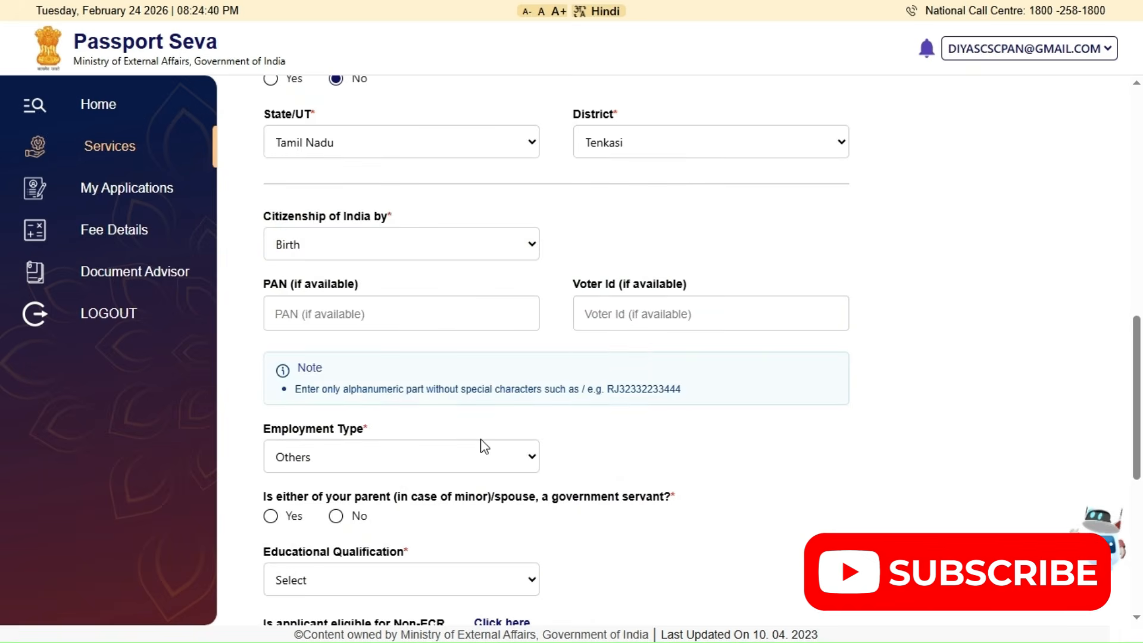
Answer No to a parent or spouse being a government servant, after trying Yes
{"action": "scroll", "coordinate": [484, 447], "scroll_direction": "down", "scroll_amount": 1}
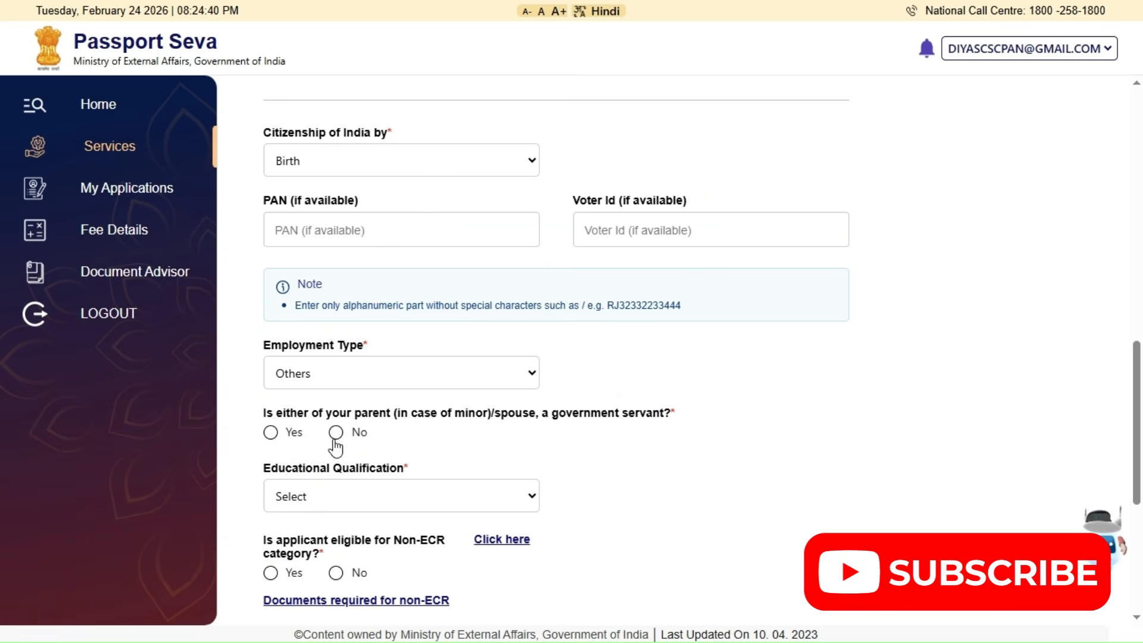
{"action": "left_click", "coordinate": [272, 434]}
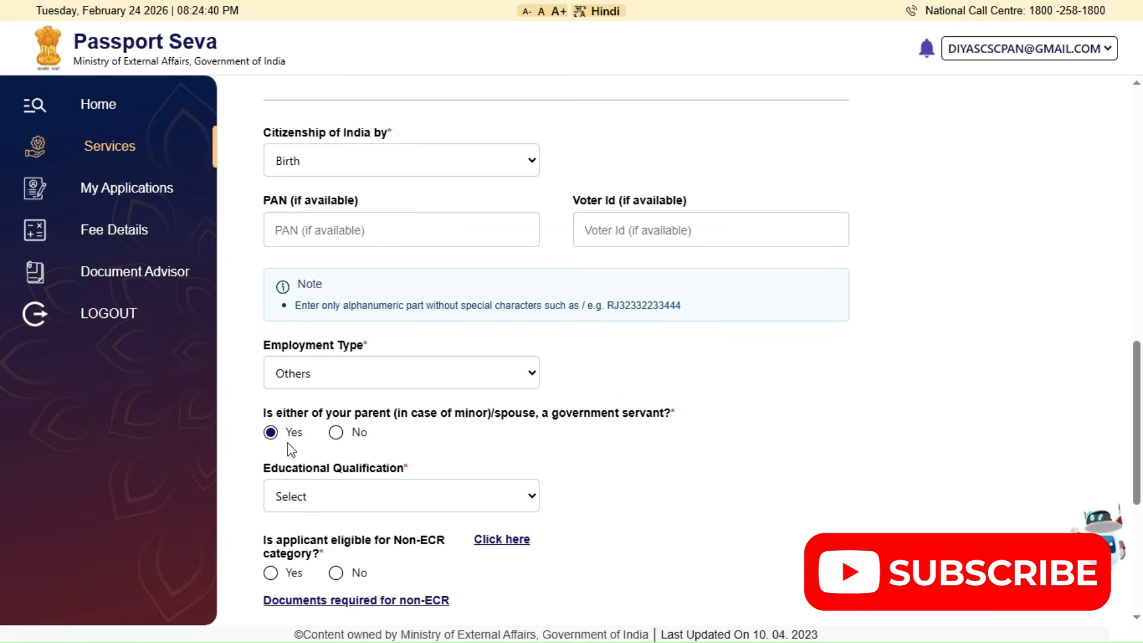
{"action": "left_click", "coordinate": [336, 434]}
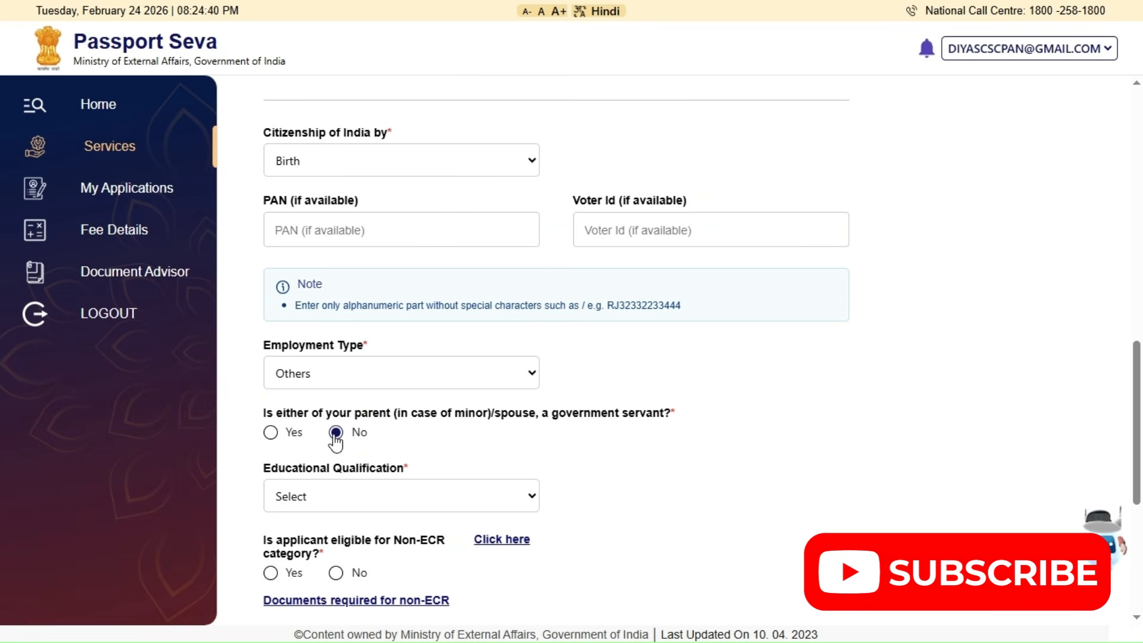
Set the educational qualification to 10th Pass And Above with Yes for Non-ECR eligibility, after trying 7th Pass Or Less
{"action": "left_click", "coordinate": [394, 496]}
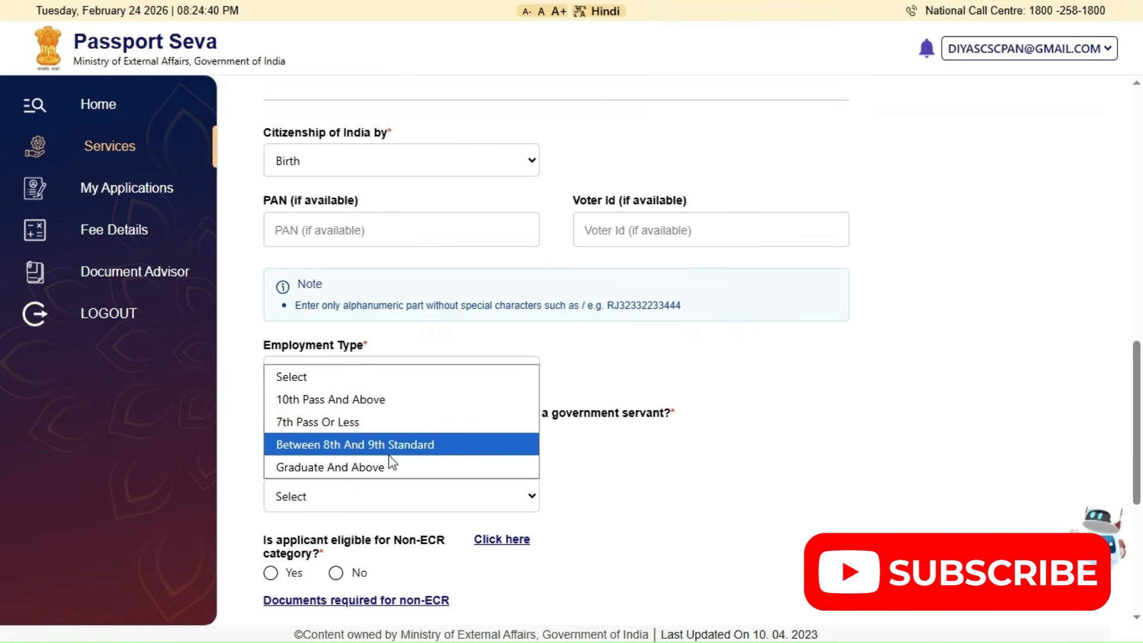
{"action": "left_click", "coordinate": [364, 428]}
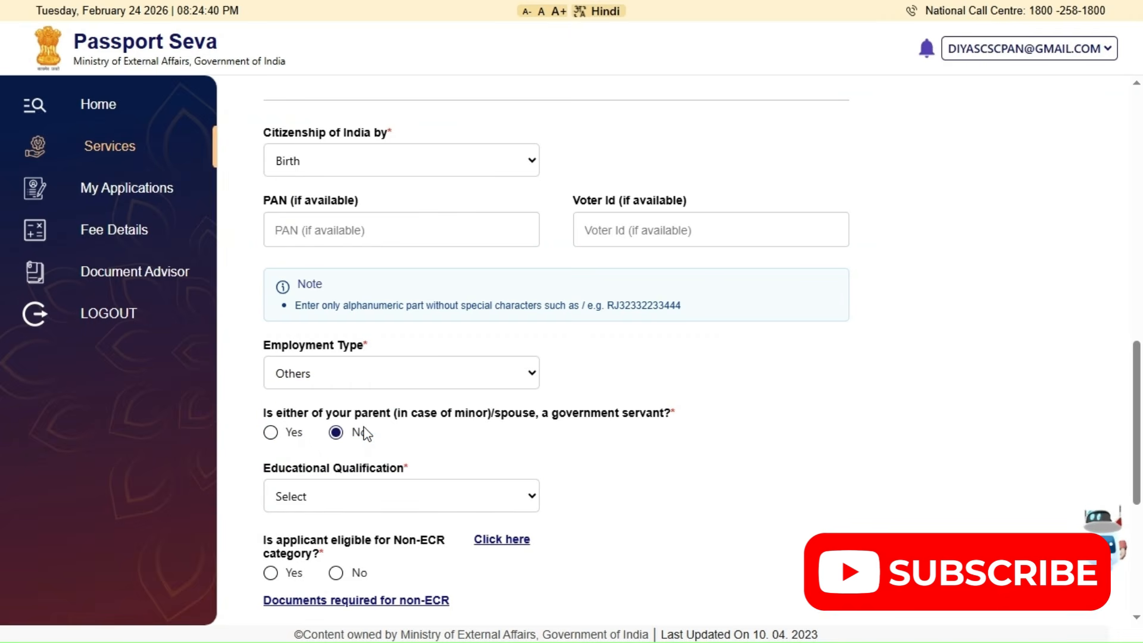
{"action": "left_click_drag", "start_coordinate": [391, 540], "coordinate": [446, 541]}
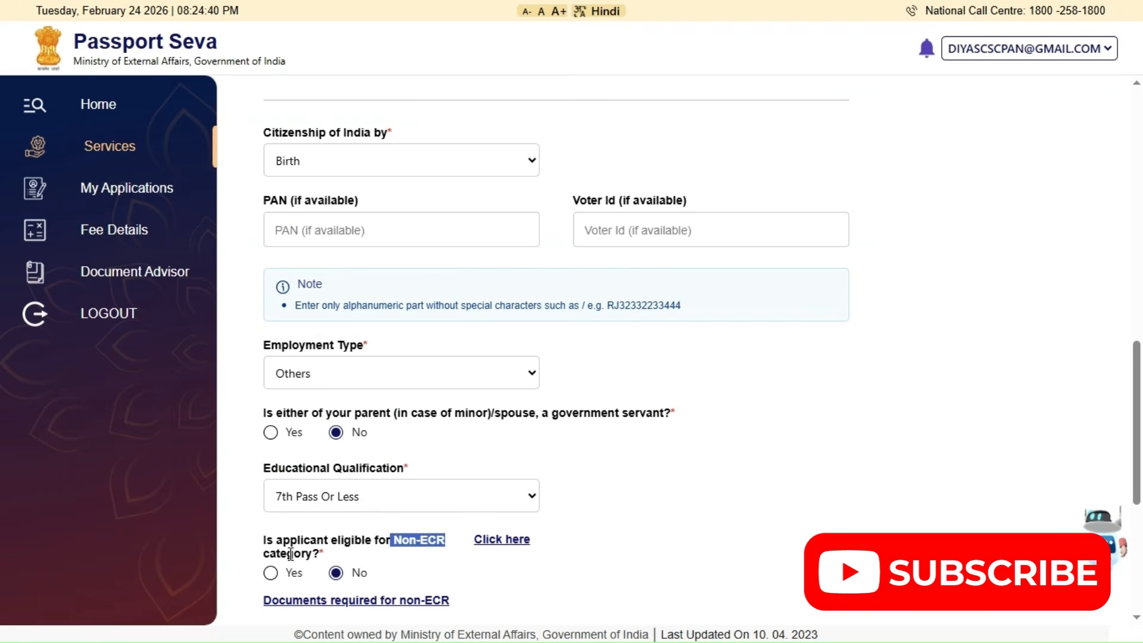
{"action": "left_click", "coordinate": [369, 507]}
{"action": "left_click", "coordinate": [366, 413]}
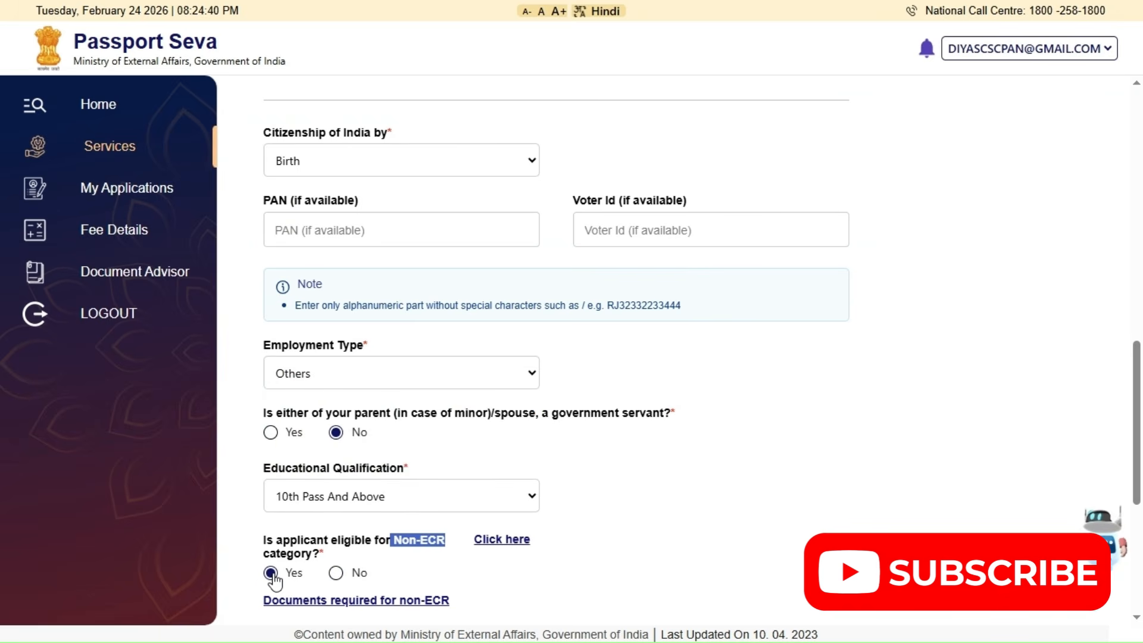
Examine the documents required for each non-ECR category and close the list
{"action": "scroll", "coordinate": [374, 570], "scroll_direction": "down", "scroll_amount": 3}
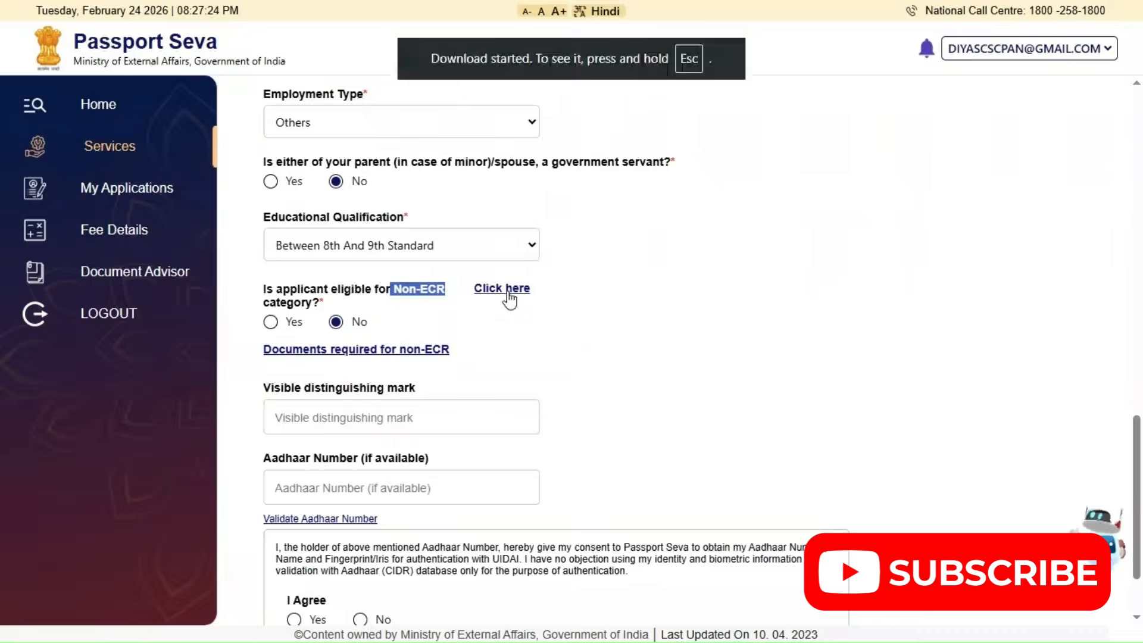
{"action": "left_click", "coordinate": [503, 288]}
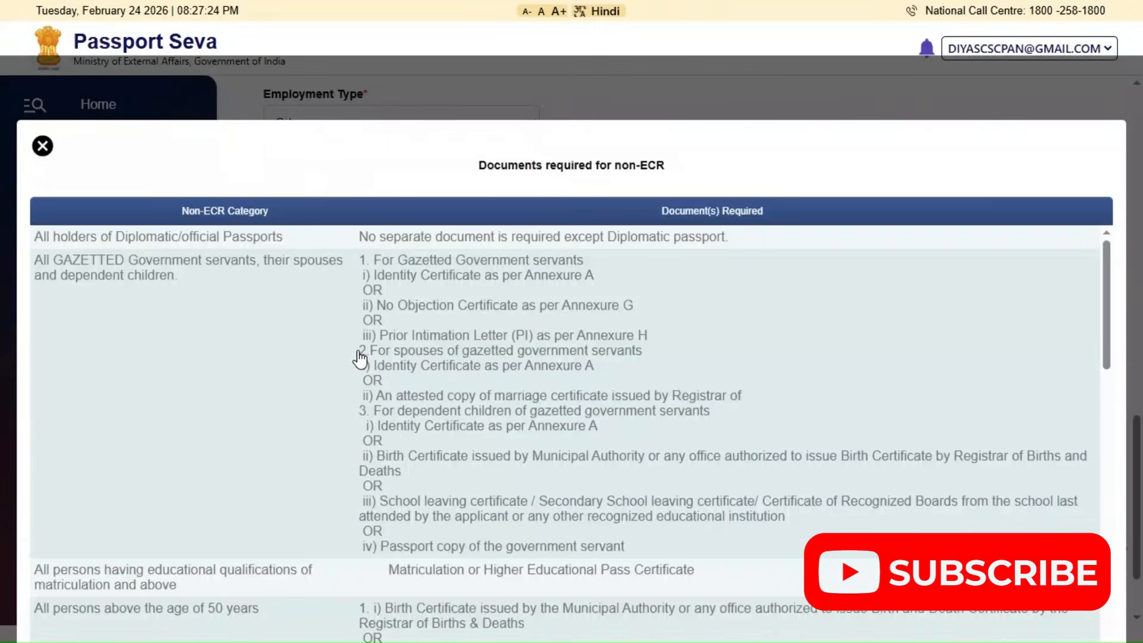
{"action": "scroll", "coordinate": [456, 363], "scroll_direction": "down", "scroll_amount": 1}
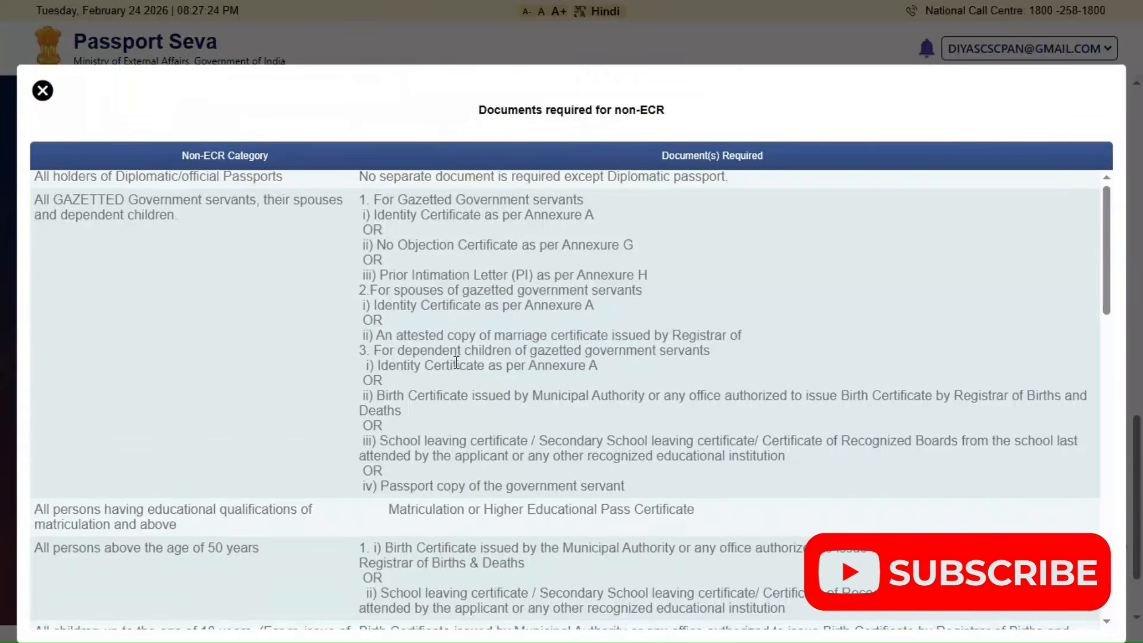
{"action": "scroll", "coordinate": [456, 363], "scroll_direction": "down", "scroll_amount": 4}
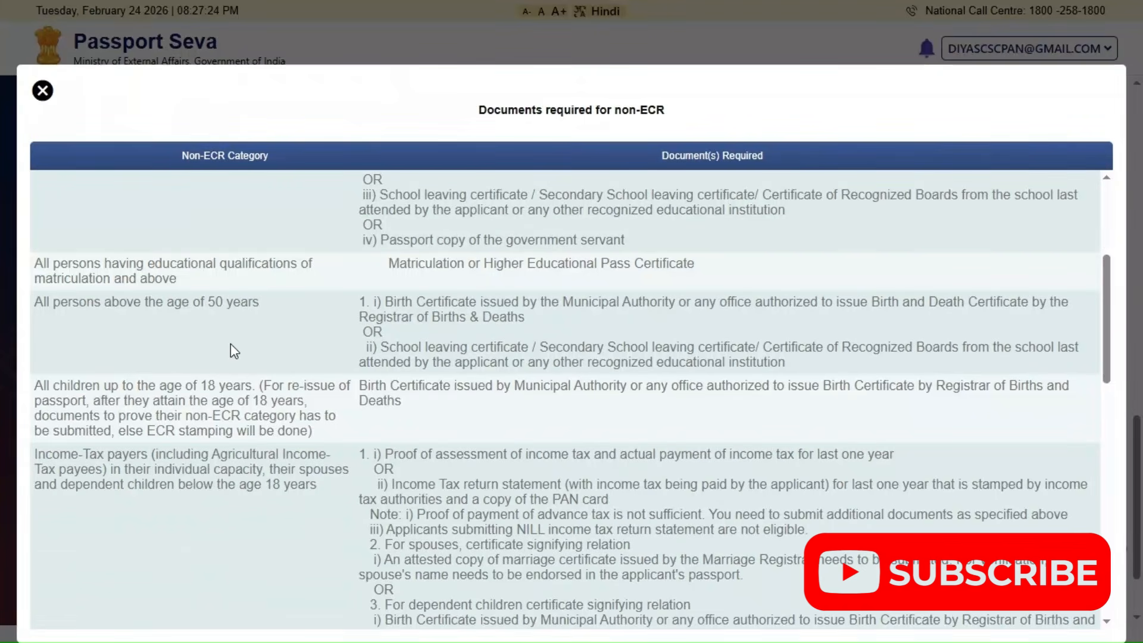
{"action": "scroll", "coordinate": [230, 344], "scroll_direction": "up", "scroll_amount": 1}
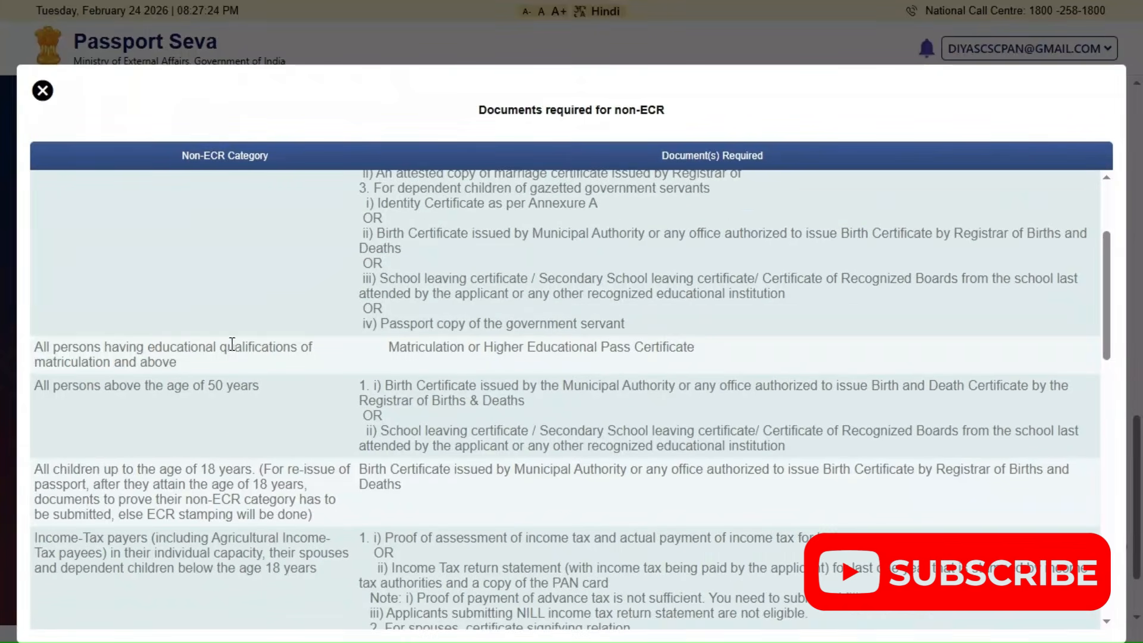
{"action": "left_click", "coordinate": [43, 92]}
Enter the applicant's Aadhaar number, agree to its authentication, and save the applicant details with the distinguishing mark left empty
{"action": "left_click", "coordinate": [340, 422]}
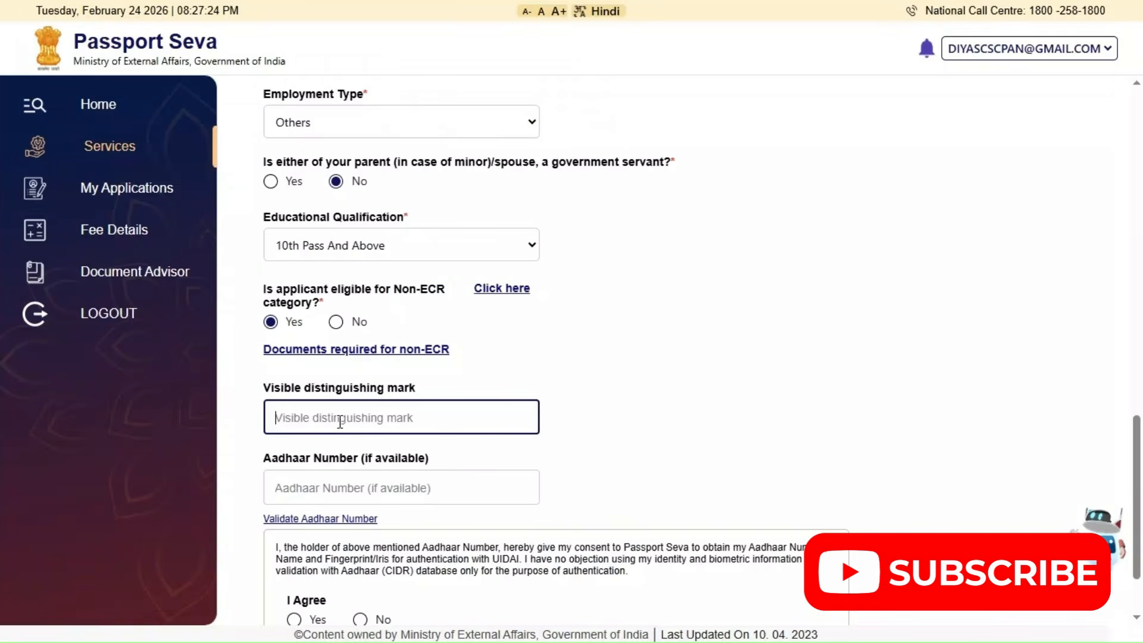
{"action": "scroll", "coordinate": [340, 421], "scroll_direction": "down", "scroll_amount": 2}
{"action": "left_click", "coordinate": [338, 419]}
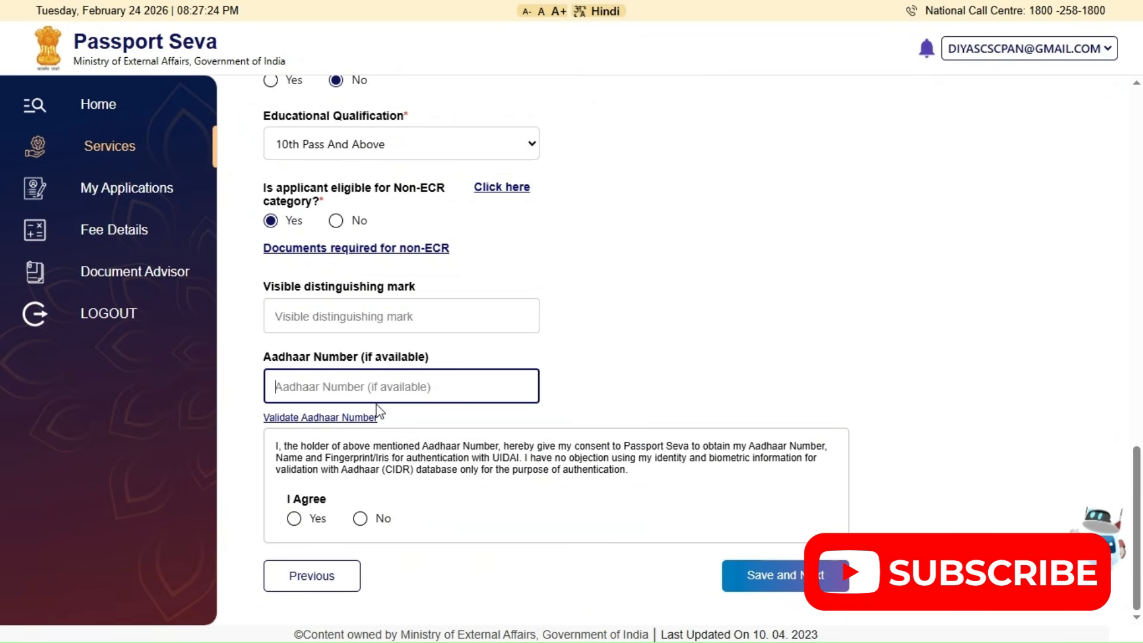
{"action": "left_click", "coordinate": [293, 518]}
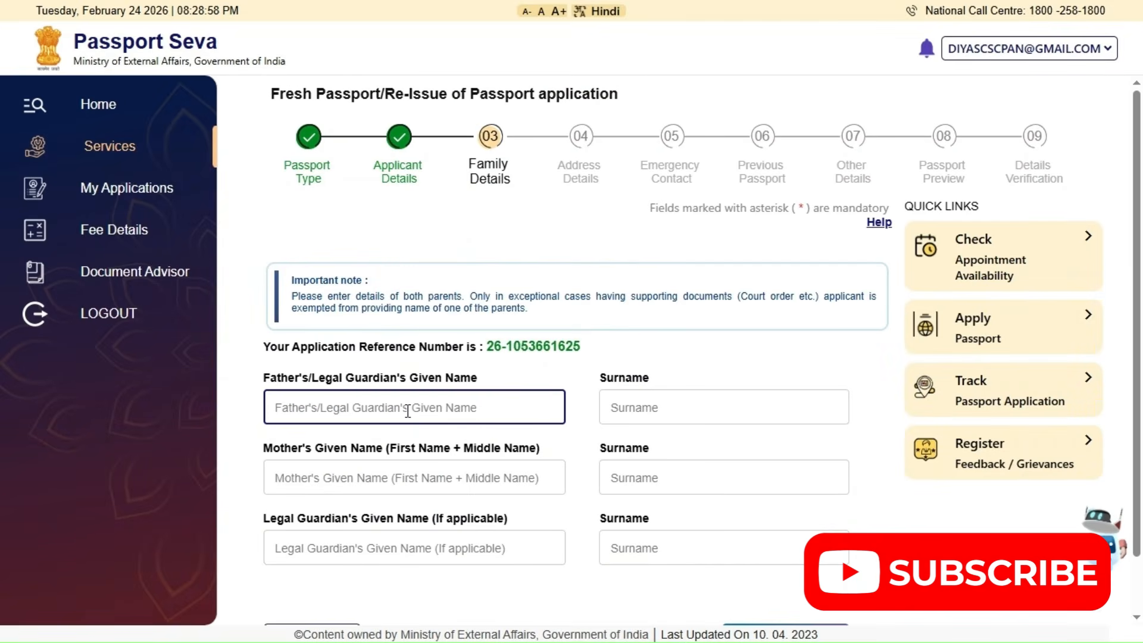
Fill in the father's and mother's given names, leaving surnames and legal guardian empty, and save the family details
{"action": "type", "text": "DIYA"}
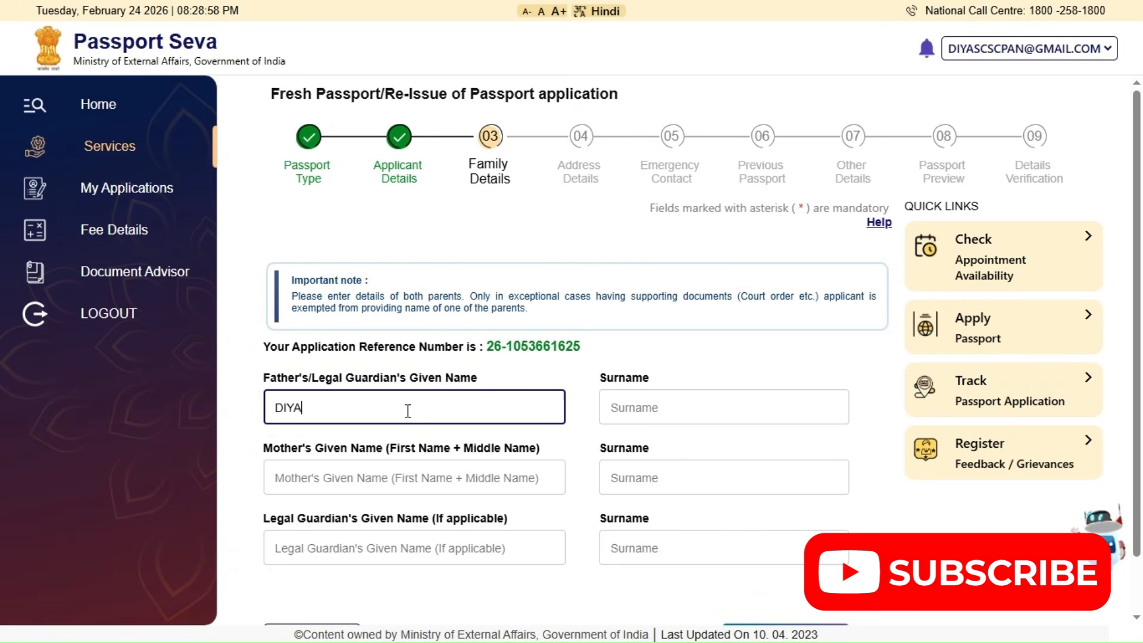
{"action": "type", "text": "S"}
{"action": "key", "text": "Tab"}
{"action": "key", "text": "Tab"}
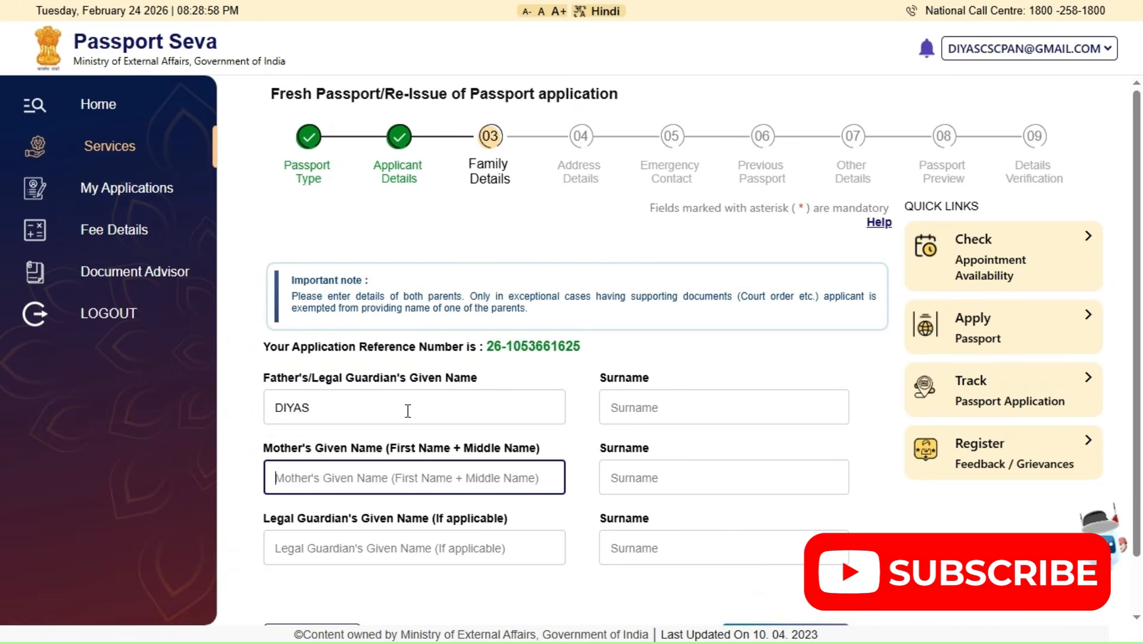
{"action": "type", "text": "IN"}
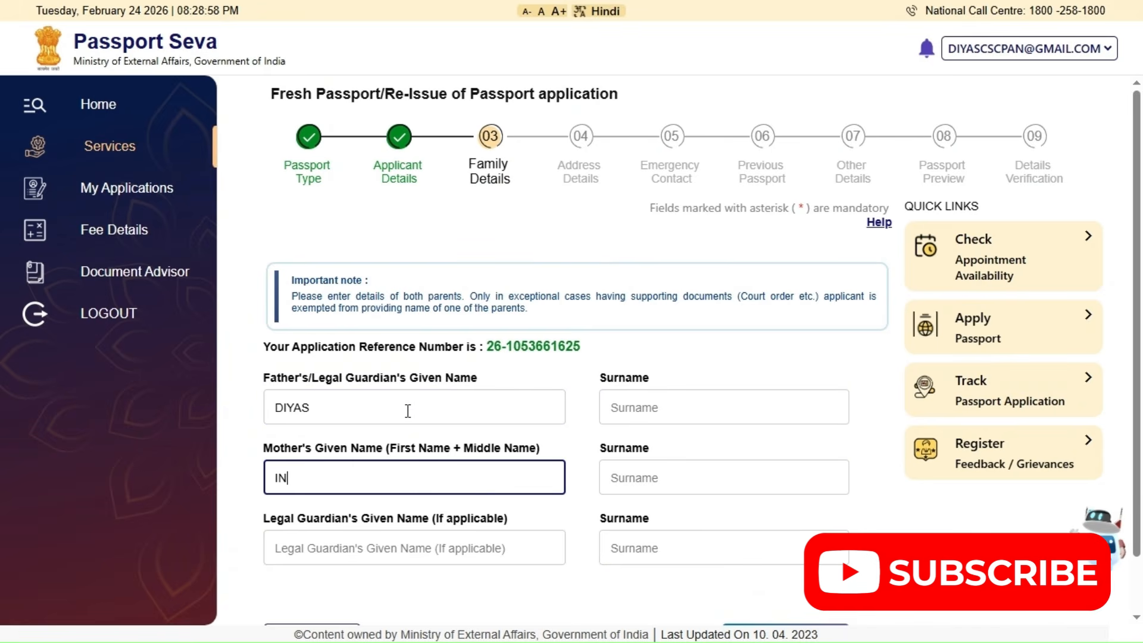
{"action": "type", "text": "FO"}
{"action": "key", "text": "Tab"}
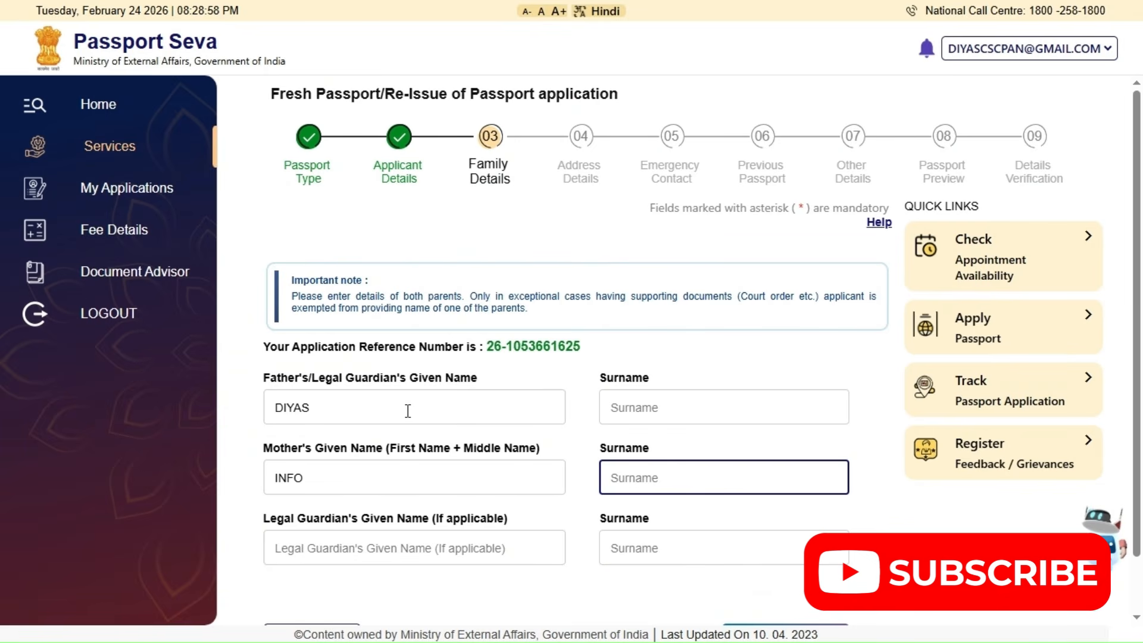
{"action": "scroll", "coordinate": [400, 509], "scroll_direction": "down", "scroll_amount": 1}
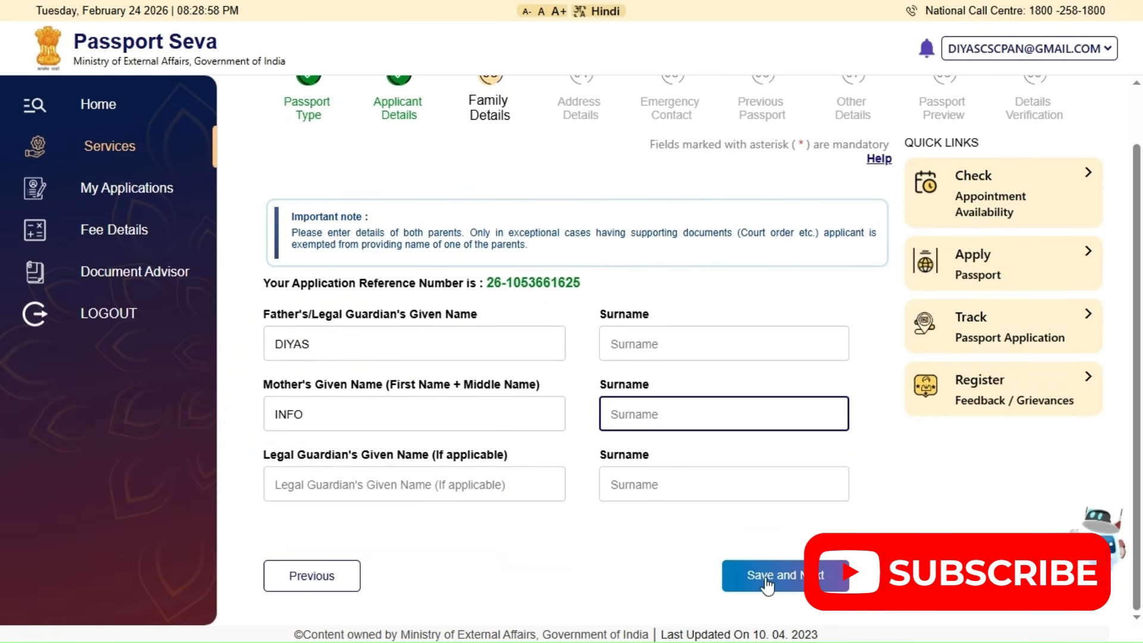
{"action": "left_click", "coordinate": [765, 575]}
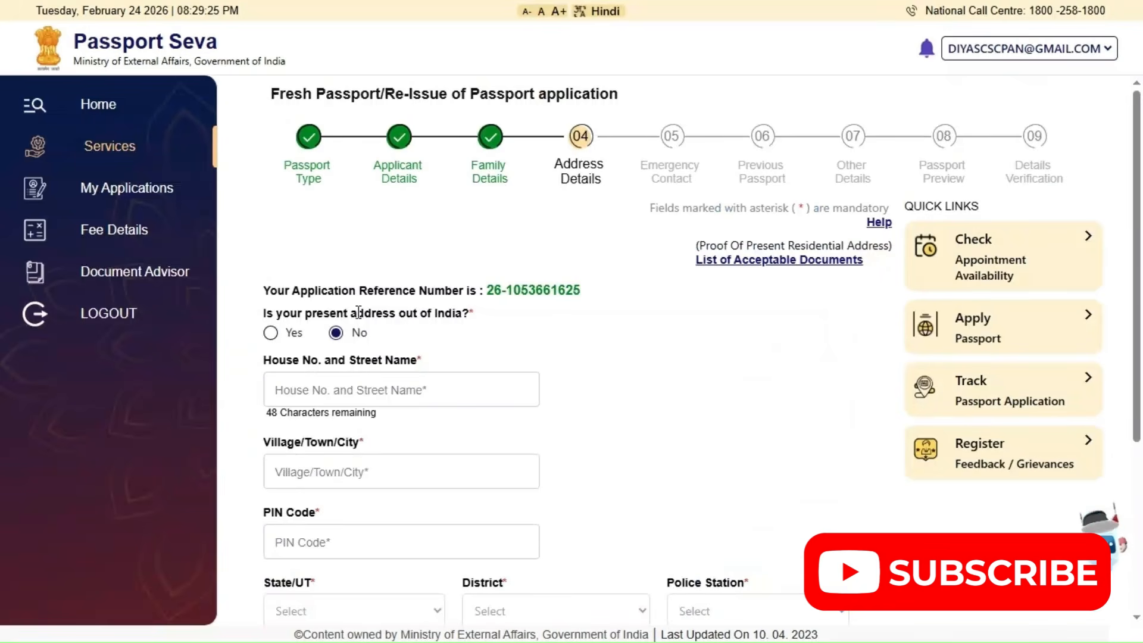
Fill in the present address with its house number and street, town and postal PIN code
{"action": "left_click", "coordinate": [323, 392]}
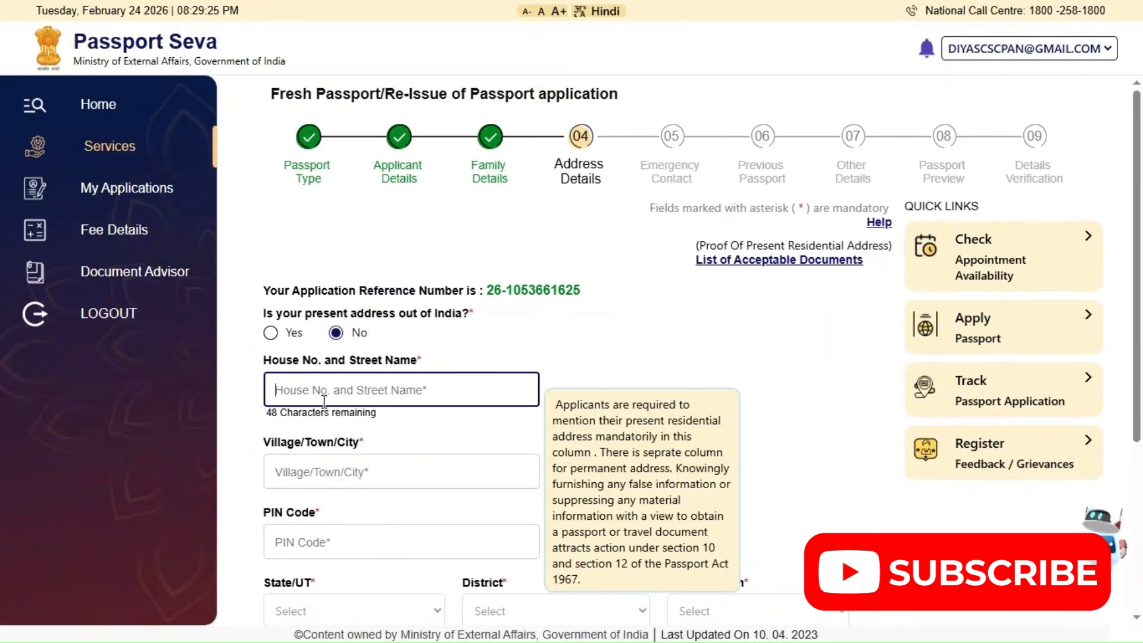
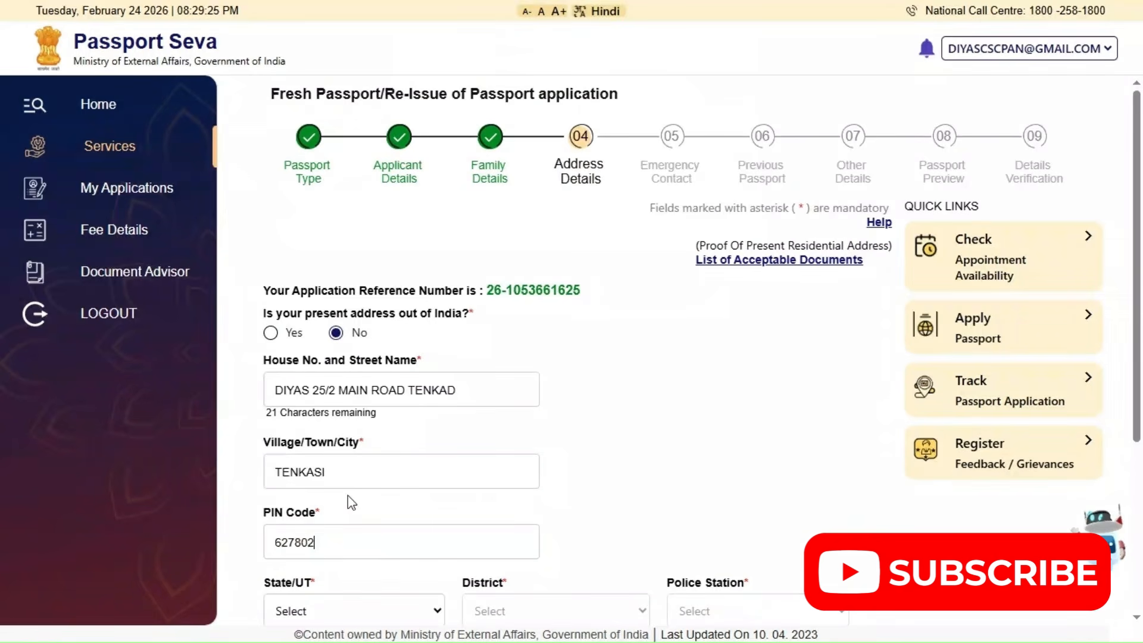
Set the present address's state to Tamil Nadu, district to Tenkasi and police station to THIRUVENKADAM
{"action": "scroll", "coordinate": [356, 493], "scroll_direction": "down", "scroll_amount": 1}
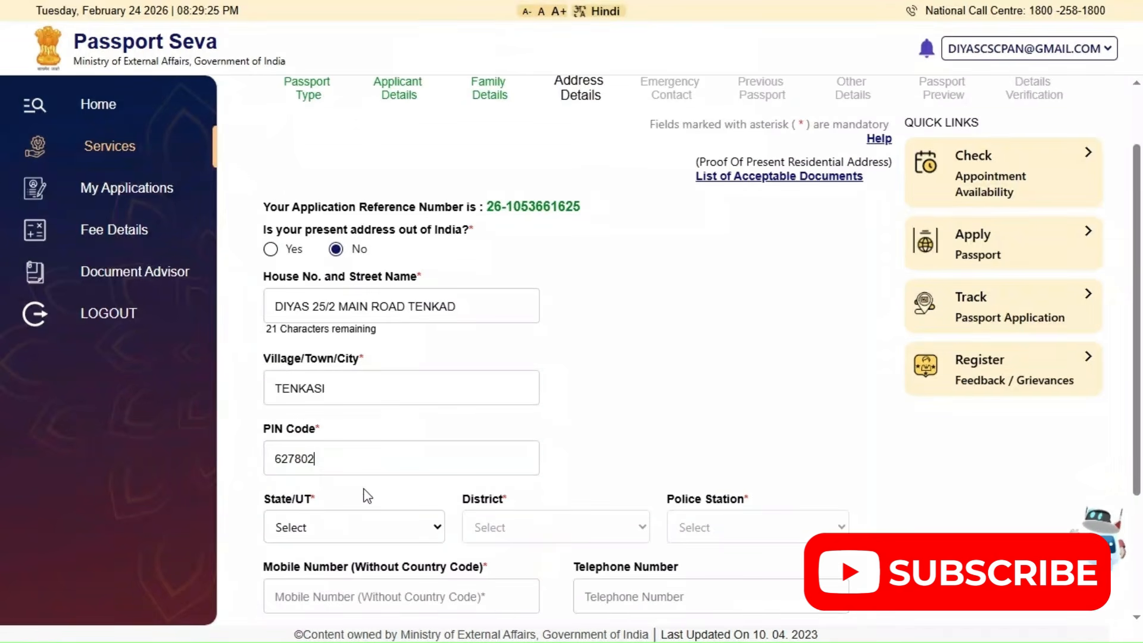
{"action": "scroll", "coordinate": [368, 496], "scroll_direction": "down", "scroll_amount": 1}
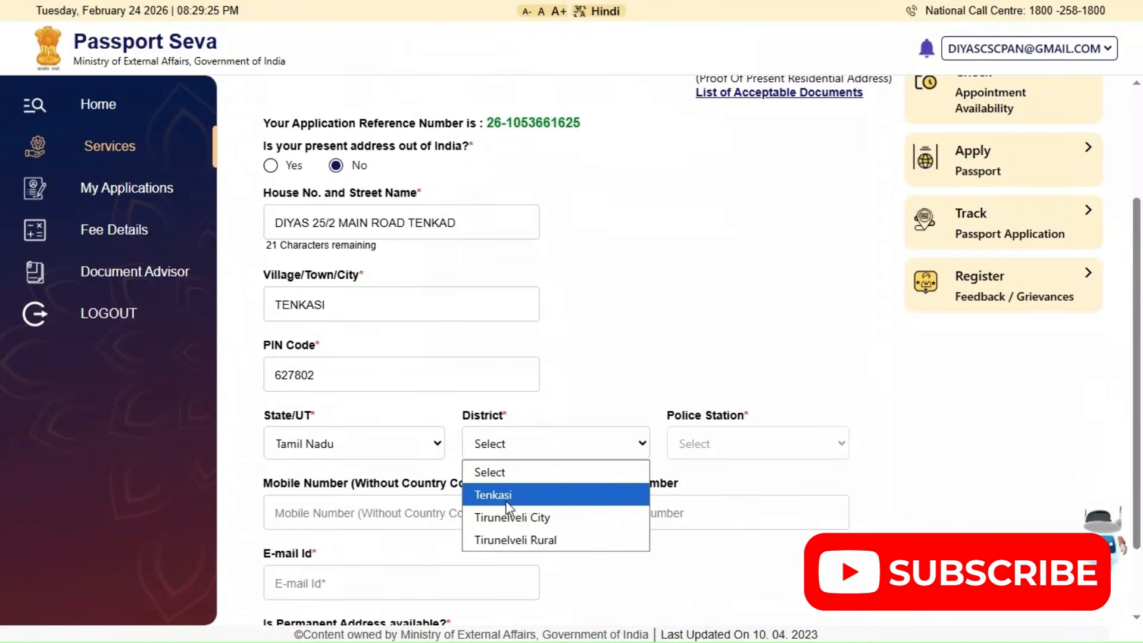
{"action": "left_click", "coordinate": [506, 495]}
{"action": "left_click", "coordinate": [741, 454]}
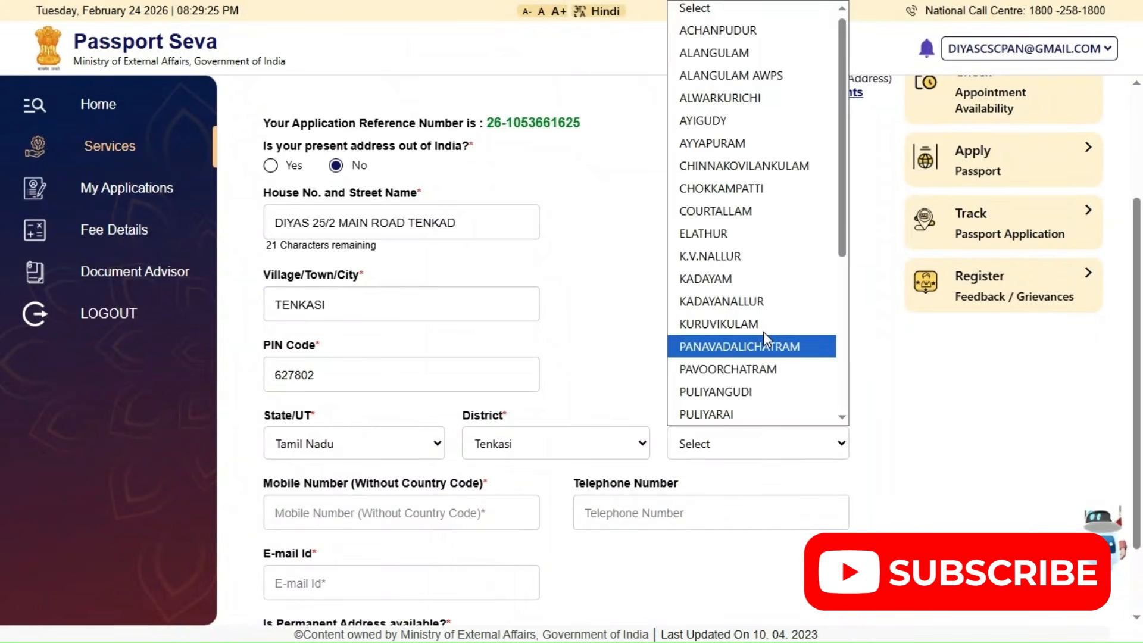
{"action": "scroll", "coordinate": [764, 149], "scroll_direction": "down", "scroll_amount": 3}
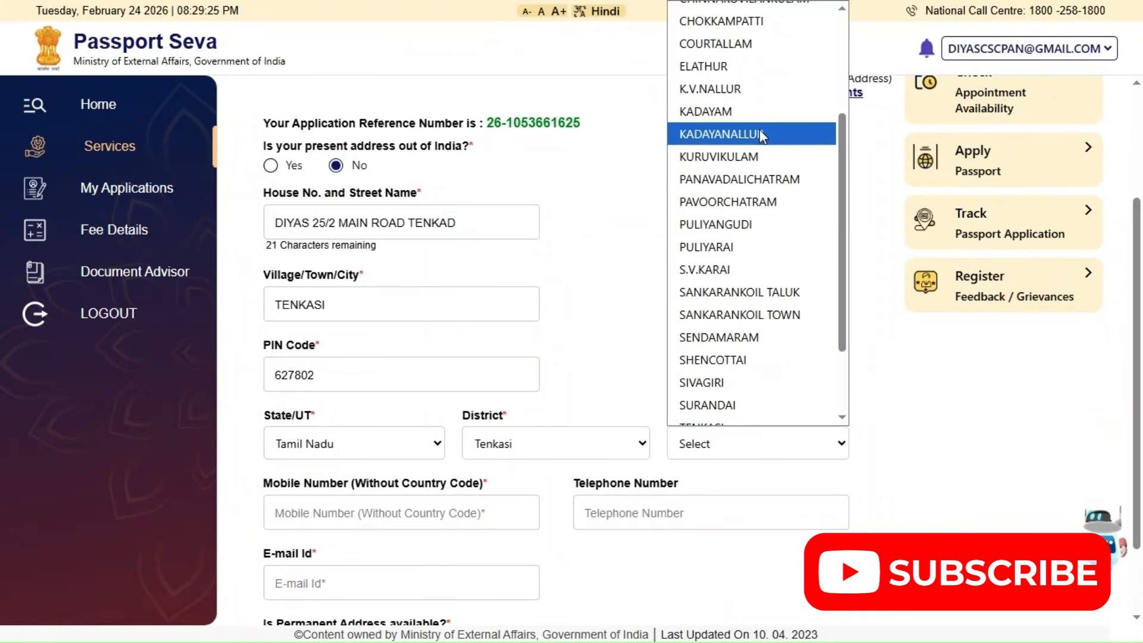
{"action": "scroll", "coordinate": [765, 178], "scroll_direction": "down", "scroll_amount": 2}
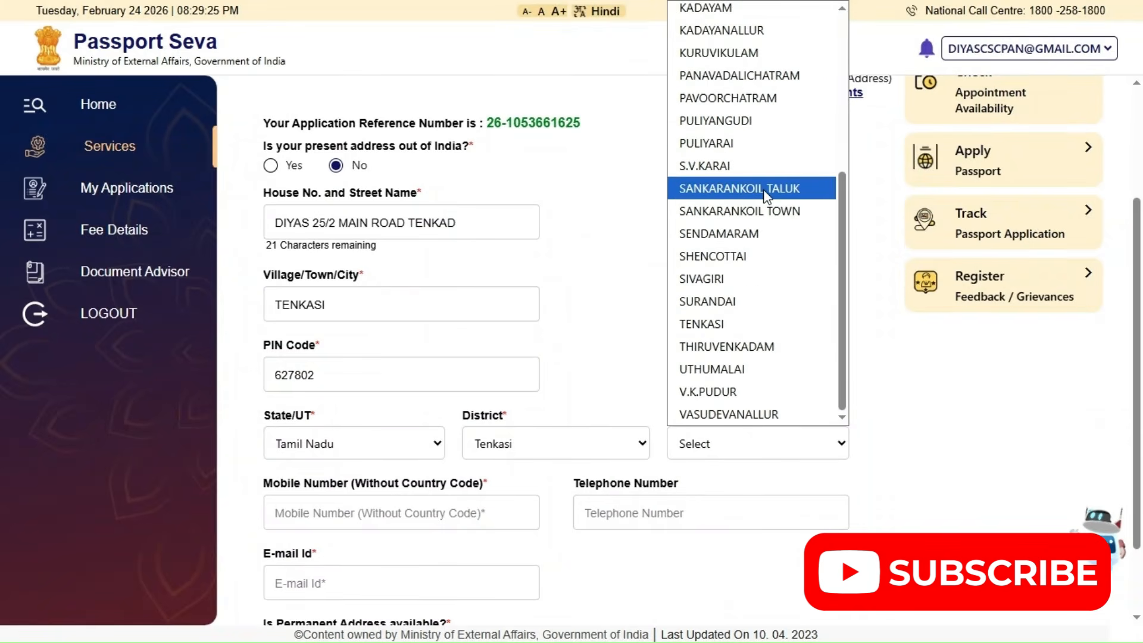
{"action": "left_click", "coordinate": [772, 348]}
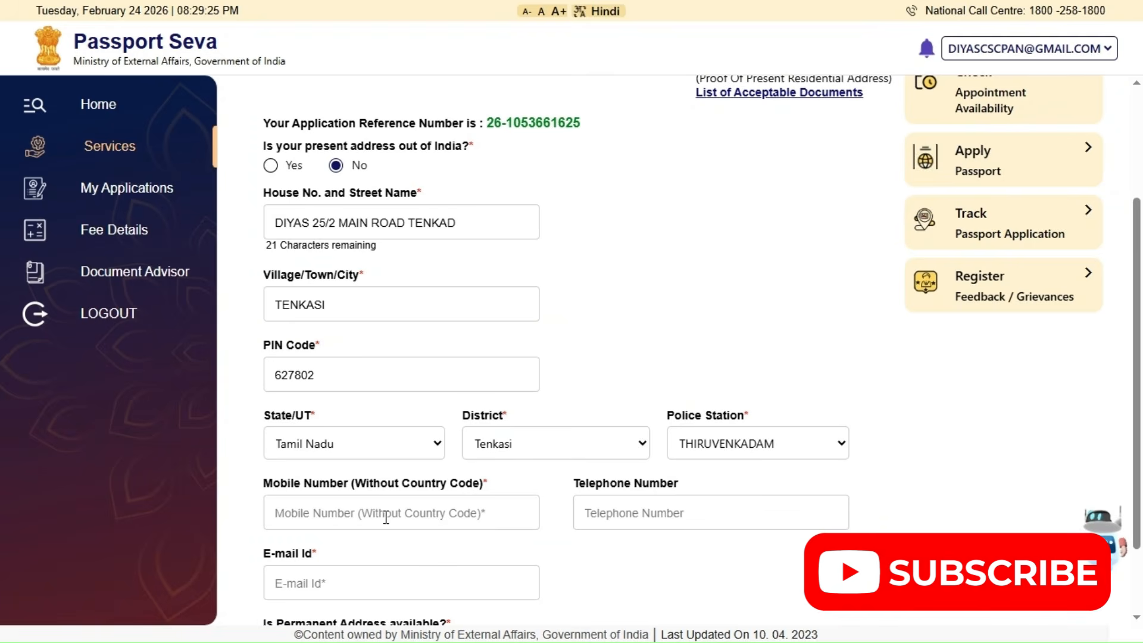
Enter the applicant's mobile number without the country code, leaving the telephone number empty
{"action": "left_click", "coordinate": [470, 520]}
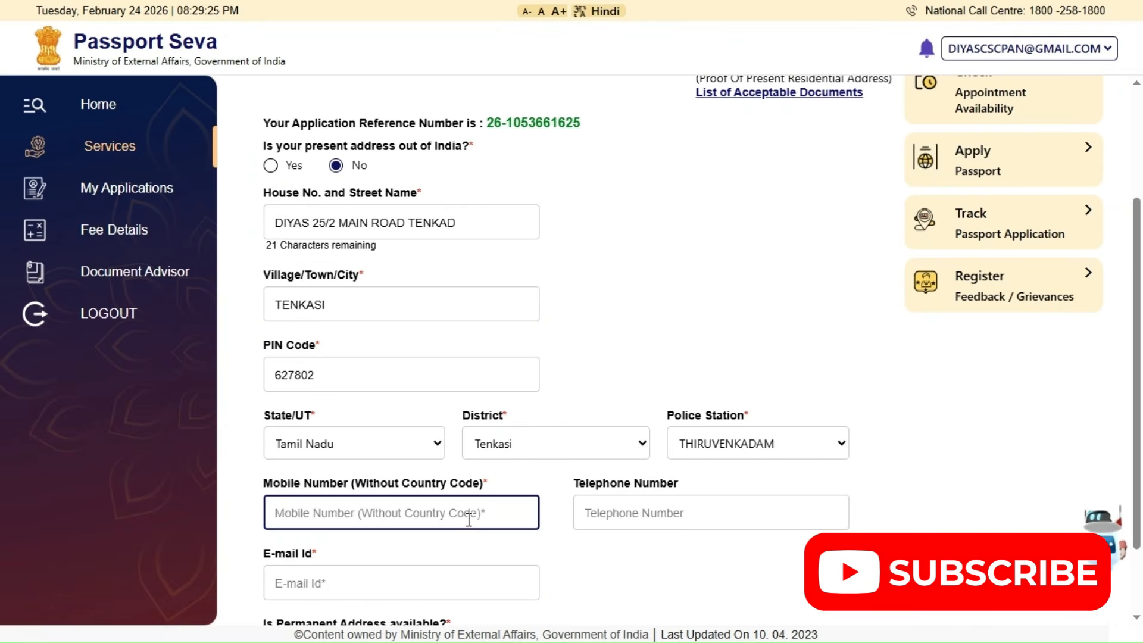
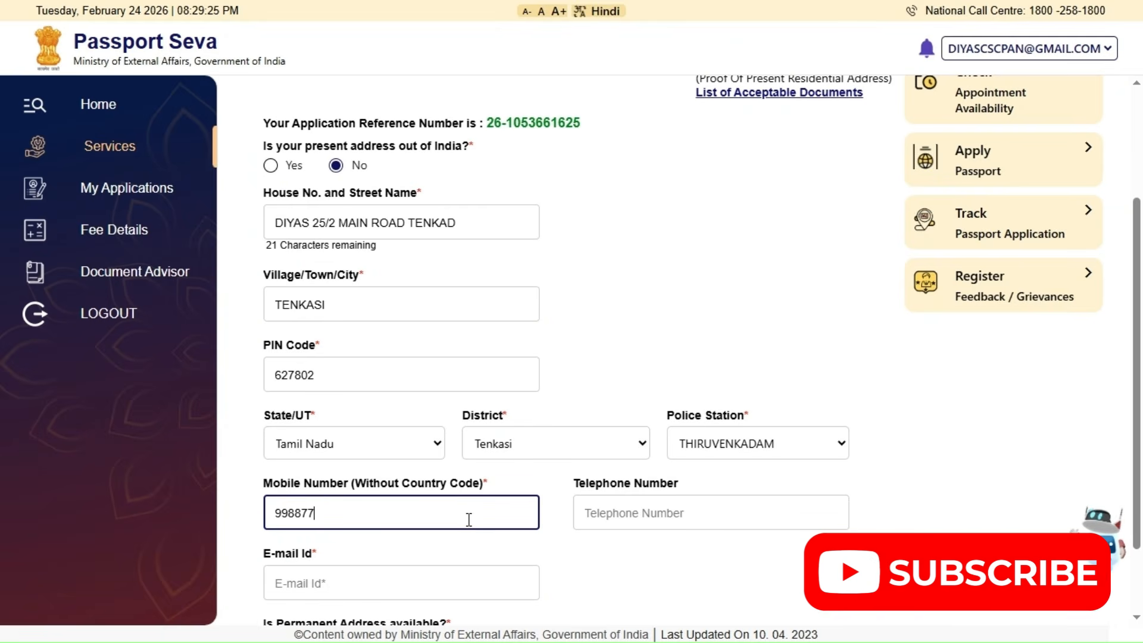
Enter the applicant's e-mail and try to save the address details without answering the permanent address question
{"action": "left_click", "coordinate": [425, 585]}
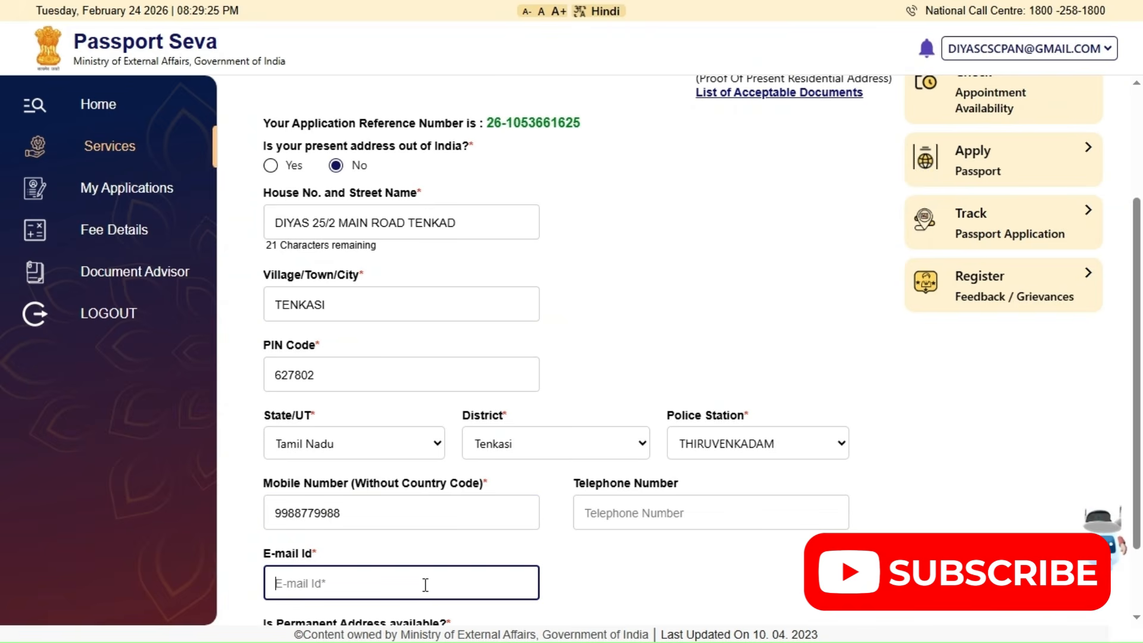
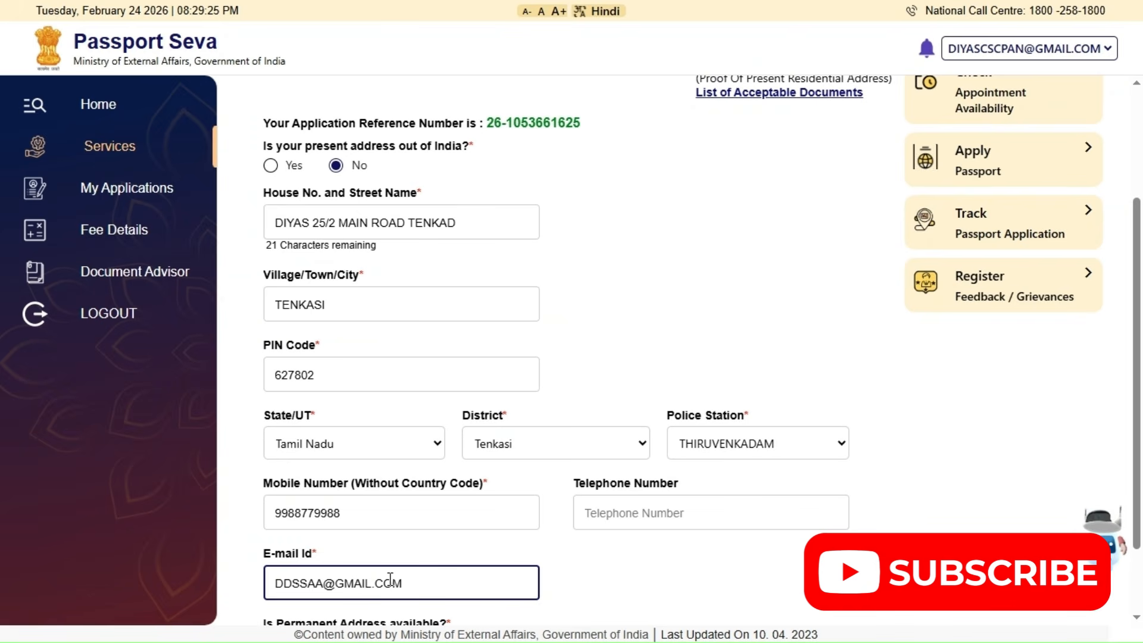
{"action": "scroll", "coordinate": [670, 527], "scroll_direction": "down", "scroll_amount": 2}
{"action": "left_click", "coordinate": [774, 602]}
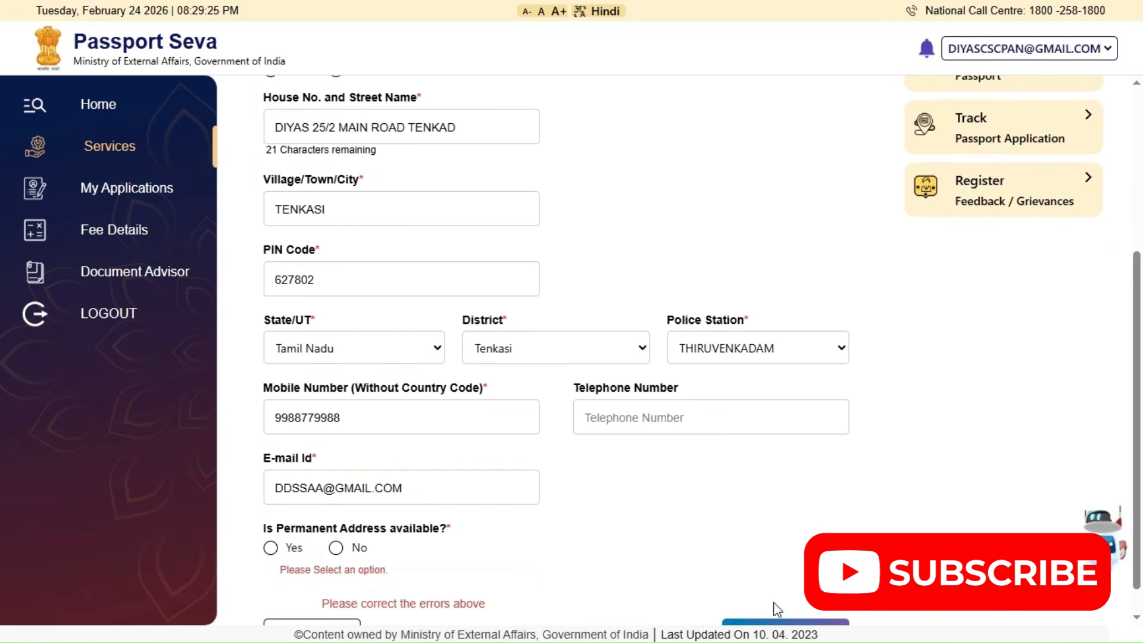
Mark the permanent address as available and same as the present address, save the address details and accept the RPO notice
{"action": "left_click", "coordinate": [269, 548]}
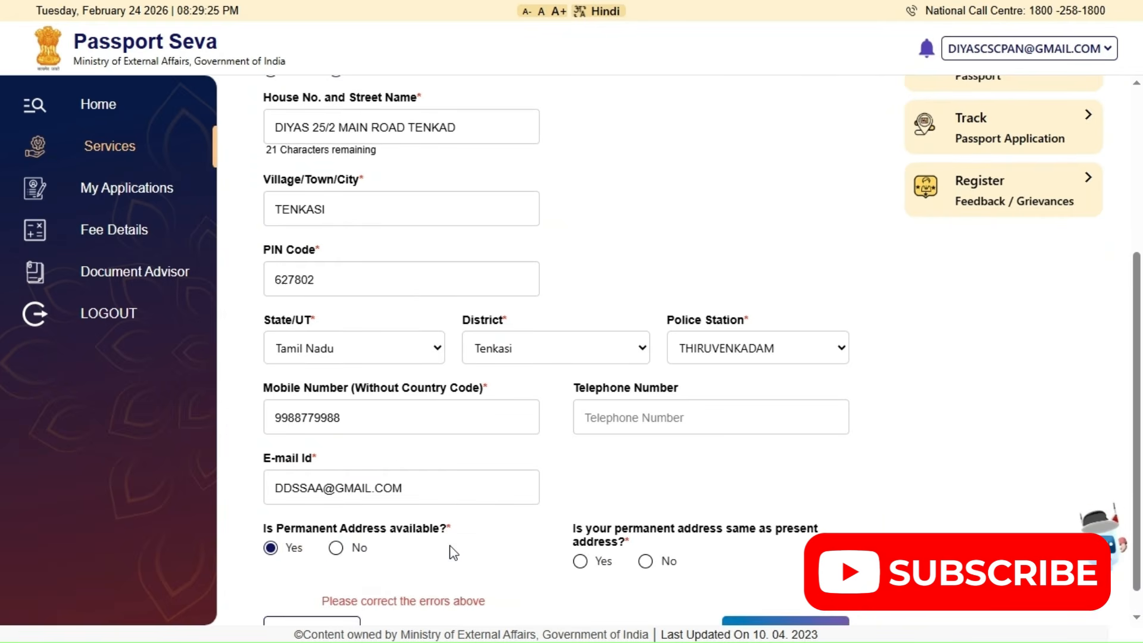
{"action": "left_click", "coordinate": [580, 562]}
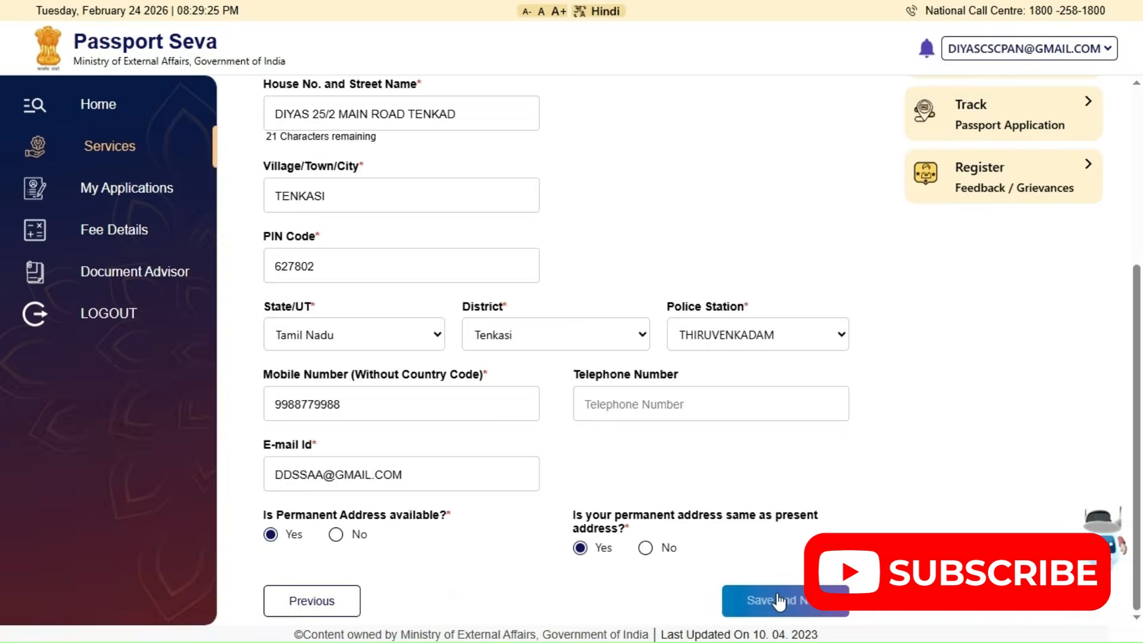
{"action": "left_click", "coordinate": [766, 578]}
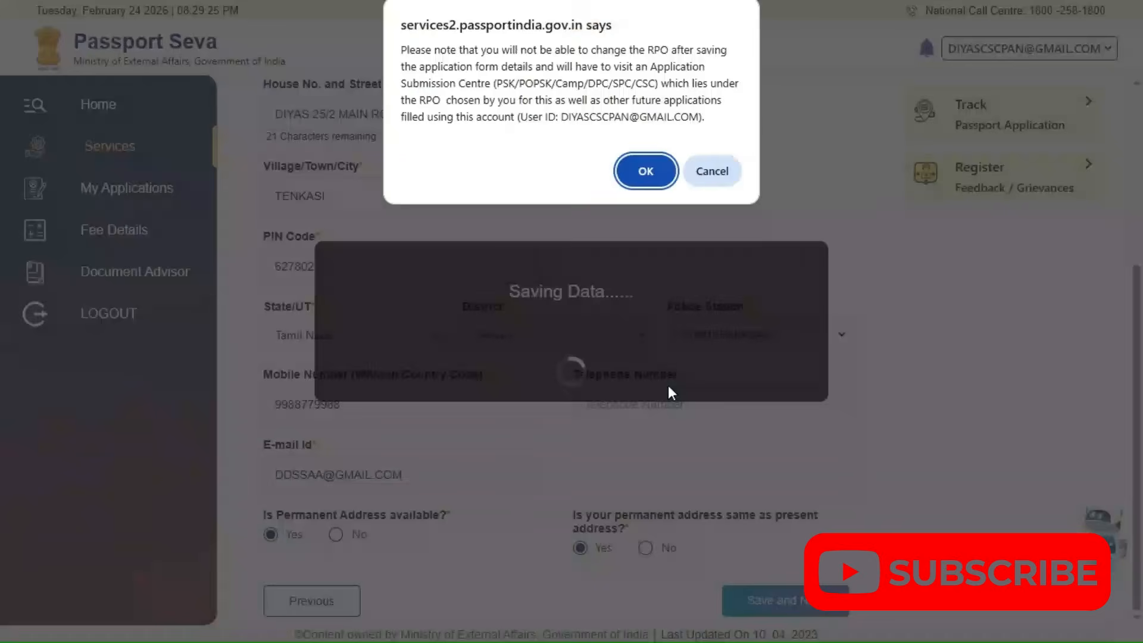
{"action": "left_click", "coordinate": [638, 182]}
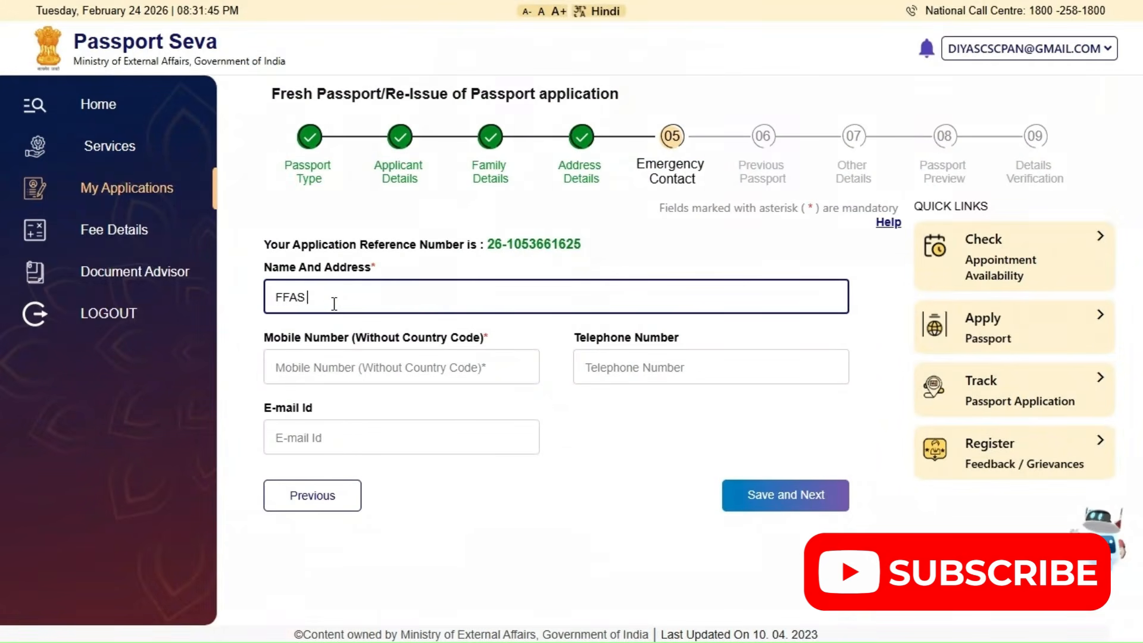
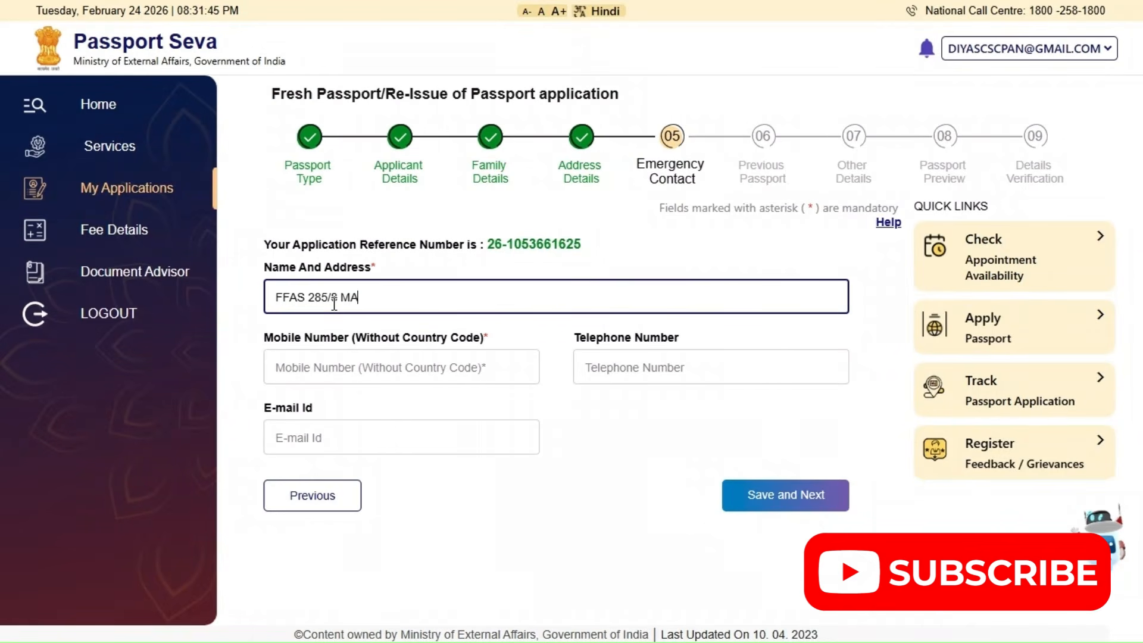
Fill in the emergency contact's name and address
{"action": "key", "text": "Tab"}
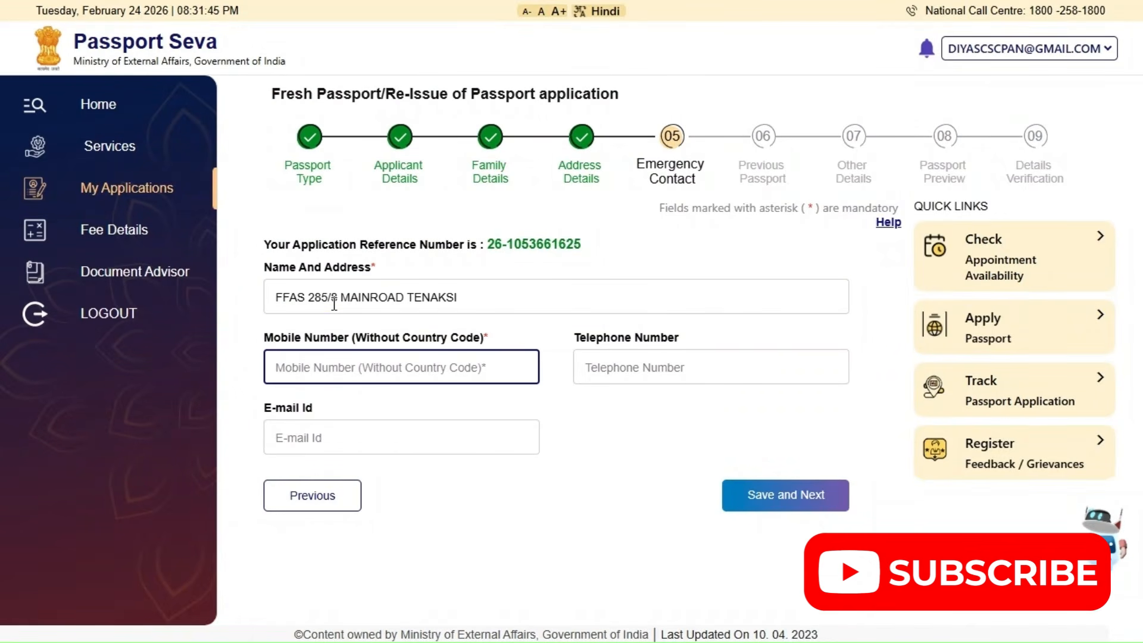
Enter the emergency contact's mobile number without the country code and save the emergency contact details
{"action": "left_click", "coordinate": [762, 502]}
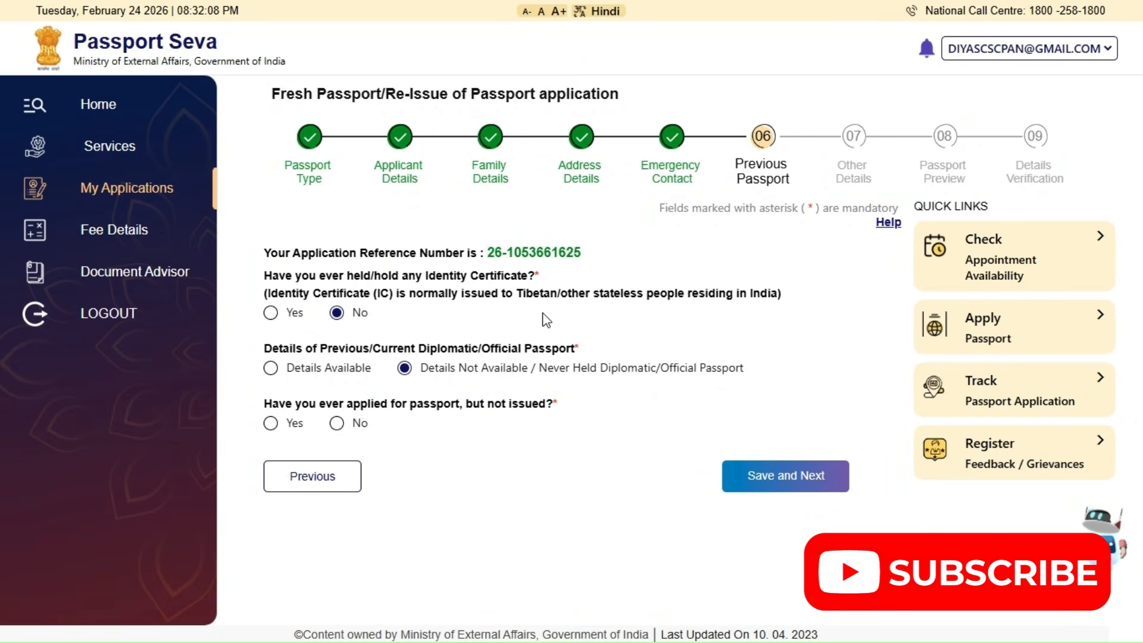
Answer No to having ever applied for a passport that was not issued and save the previous passport details
{"action": "left_click", "coordinate": [337, 424]}
{"action": "left_click", "coordinate": [798, 480]}
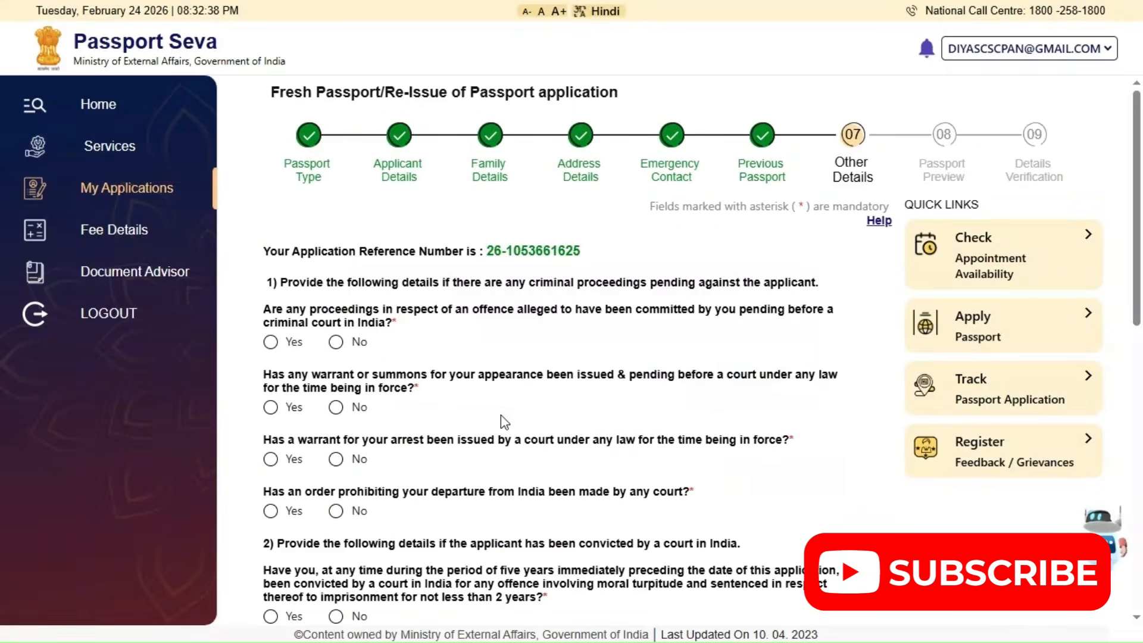
Answer No to all four criminal proceedings questions and to the question about a court conviction in the past five years
{"action": "scroll", "coordinate": [502, 420], "scroll_direction": "down", "scroll_amount": 5}
{"action": "scroll", "coordinate": [502, 413], "scroll_direction": "down", "scroll_amount": 3}
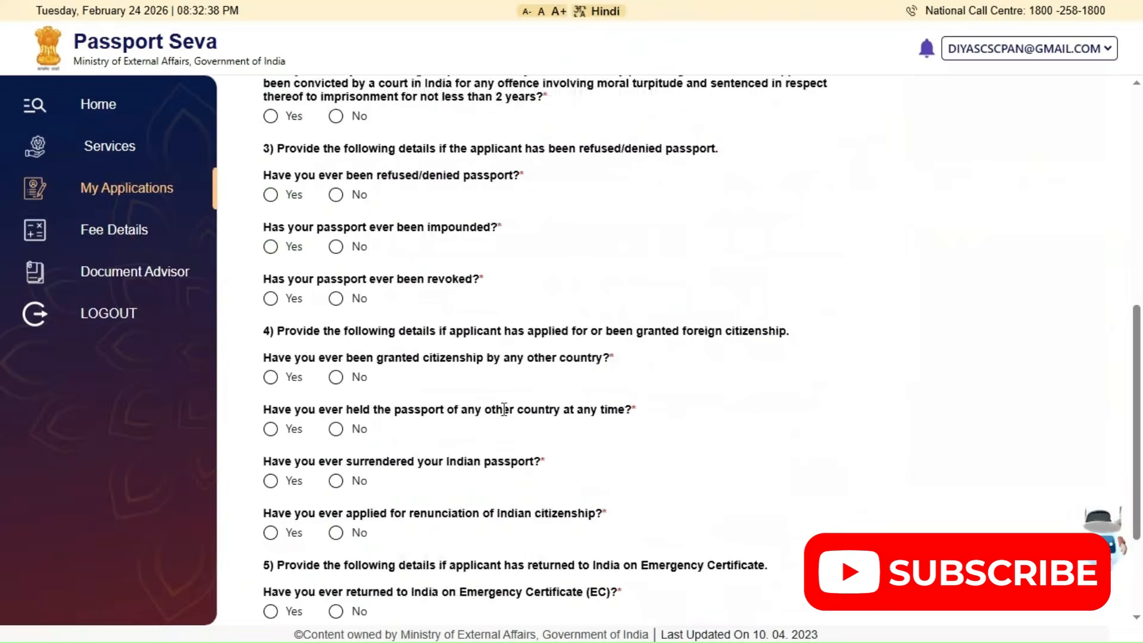
{"action": "scroll", "coordinate": [504, 410], "scroll_direction": "down", "scroll_amount": 3}
{"action": "scroll", "coordinate": [505, 410], "scroll_direction": "up", "scroll_amount": 7}
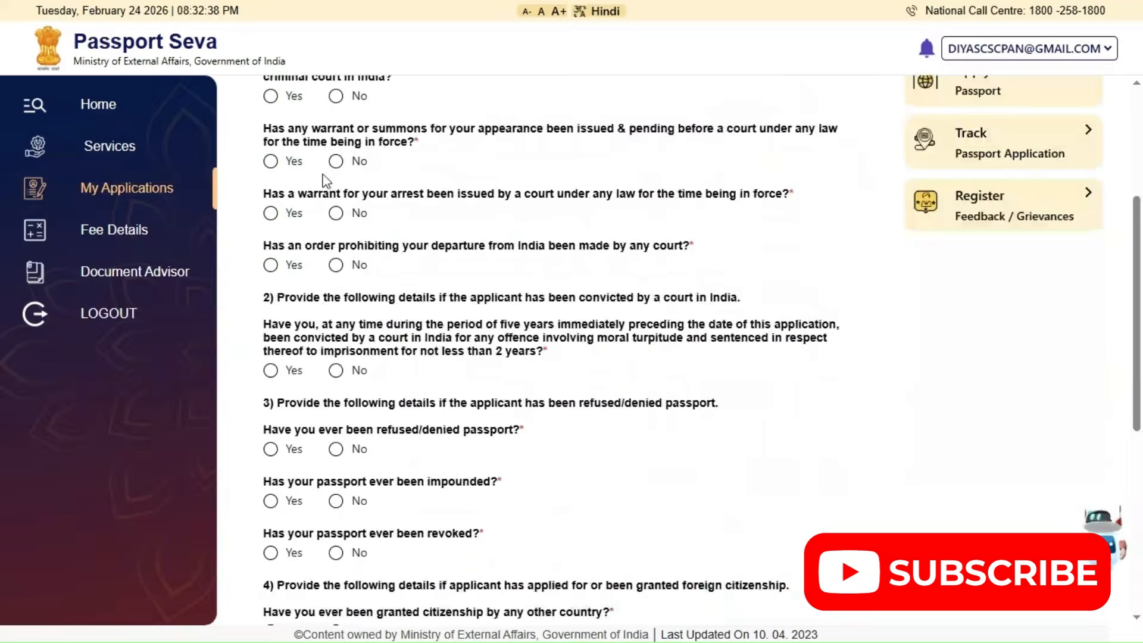
{"action": "scroll", "coordinate": [326, 181], "scroll_direction": "up", "scroll_amount": 3}
{"action": "left_click", "coordinate": [337, 263]}
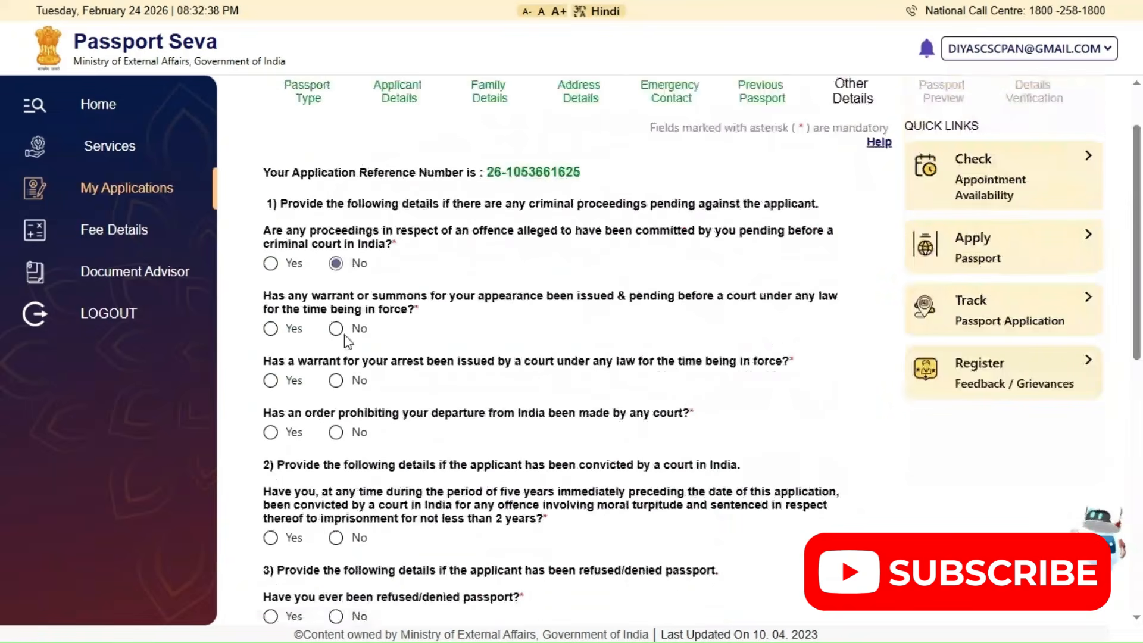
{"action": "left_click", "coordinate": [337, 328]}
{"action": "left_click", "coordinate": [337, 381]}
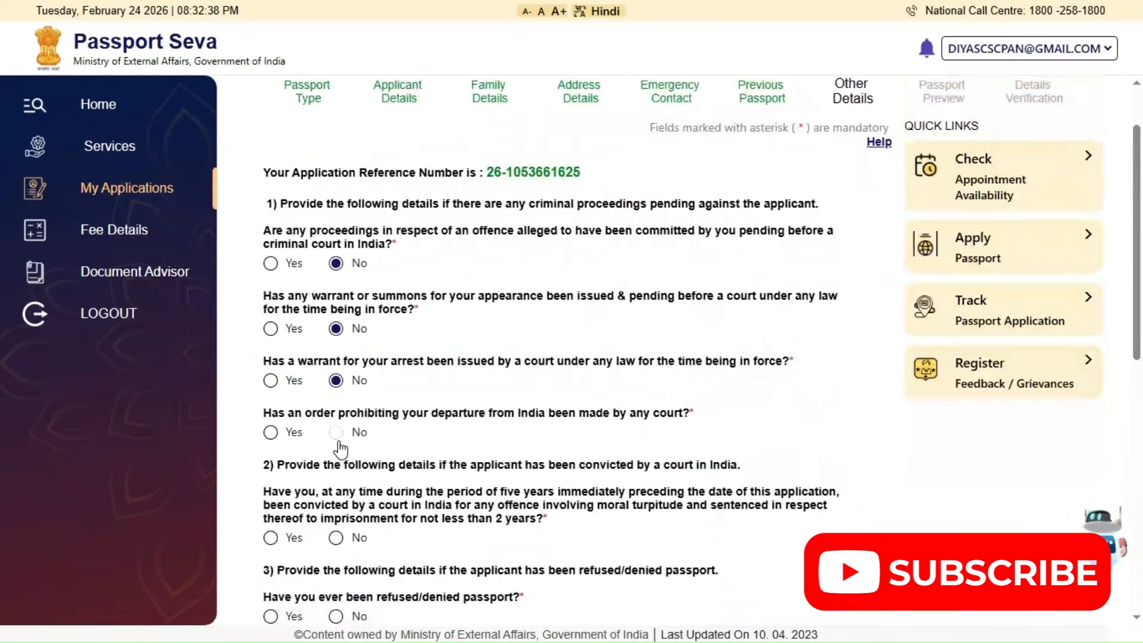
{"action": "left_click", "coordinate": [337, 434]}
{"action": "left_click", "coordinate": [337, 538]}
Answer No to the questions about a passport having been refused, impounded or revoked
{"action": "scroll", "coordinate": [439, 419], "scroll_direction": "down", "scroll_amount": 4}
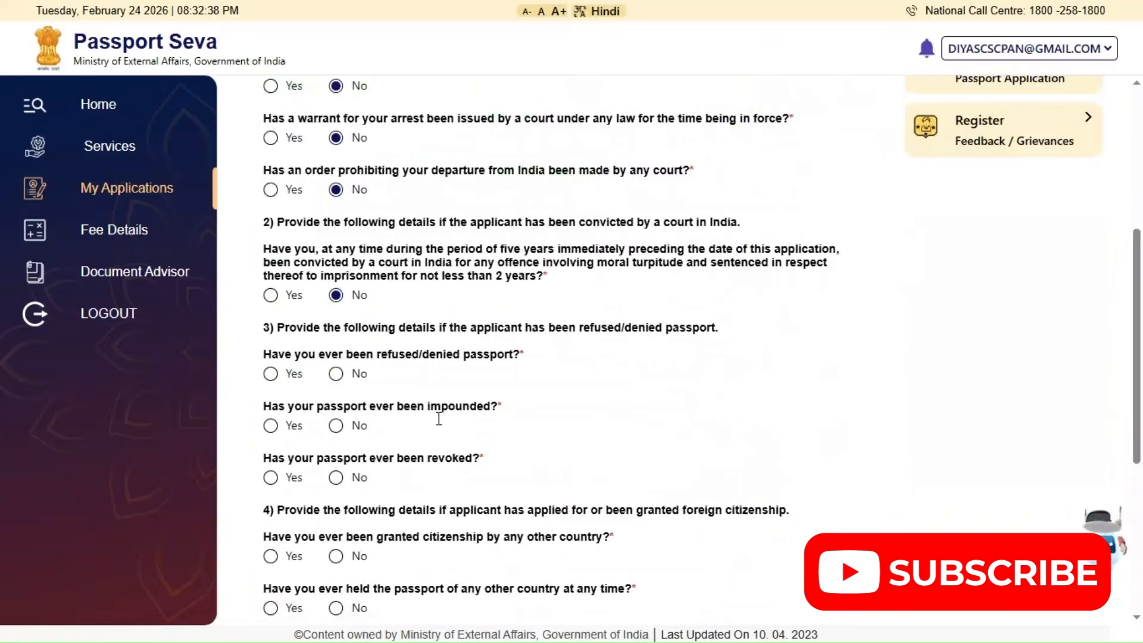
{"action": "left_click", "coordinate": [337, 369]}
{"action": "left_click", "coordinate": [337, 418]}
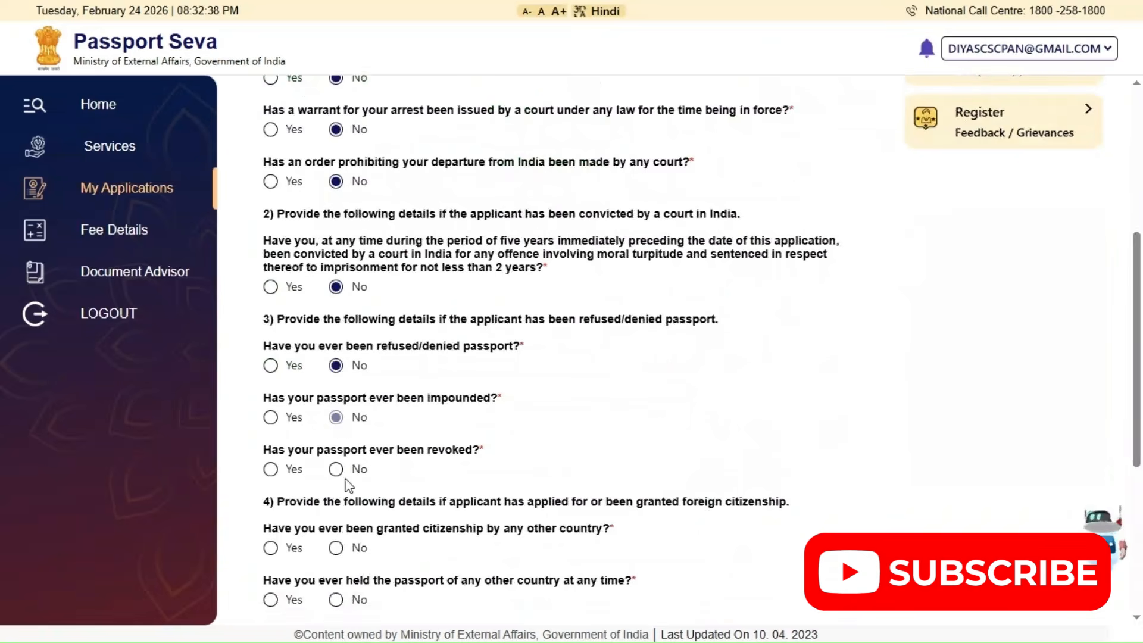
{"action": "left_click", "coordinate": [337, 470]}
Answer No to the four questions on foreign citizenship, foreign passport, surrendered Indian passport and renunciation of citizenship
{"action": "scroll", "coordinate": [423, 423], "scroll_direction": "down", "scroll_amount": 1}
{"action": "scroll", "coordinate": [422, 423], "scroll_direction": "down", "scroll_amount": 3}
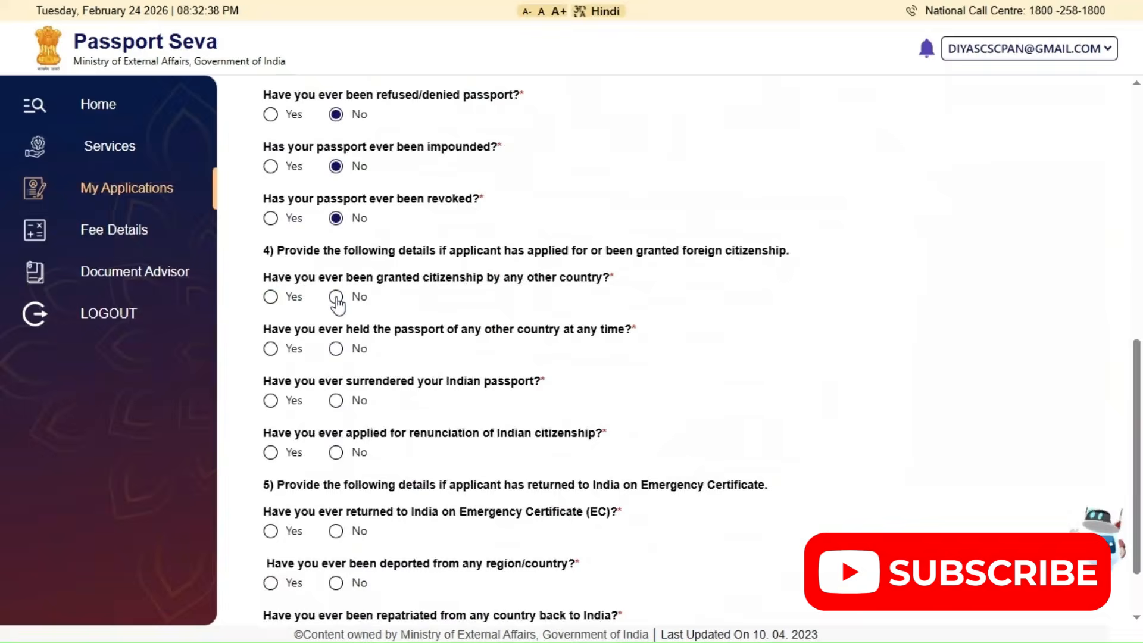
{"action": "left_click", "coordinate": [336, 298]}
{"action": "left_click", "coordinate": [335, 400]}
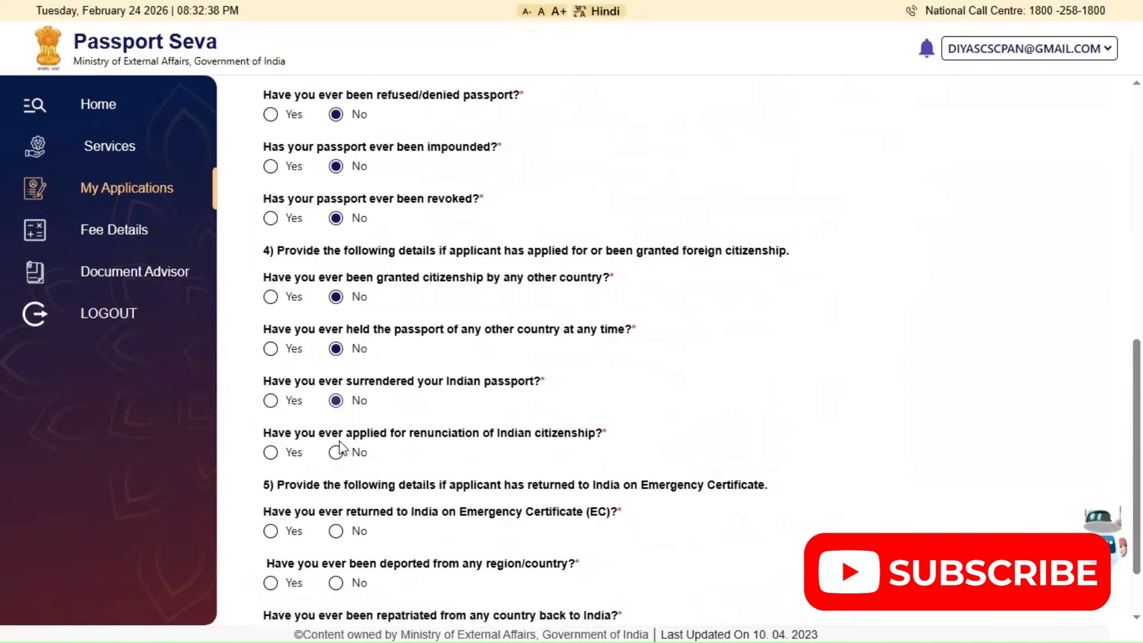
{"action": "left_click", "coordinate": [336, 453]}
Answer No to the Emergency Certificate, deportation and repatriation questions and save the other details
{"action": "scroll", "coordinate": [381, 382], "scroll_direction": "down", "scroll_amount": 2}
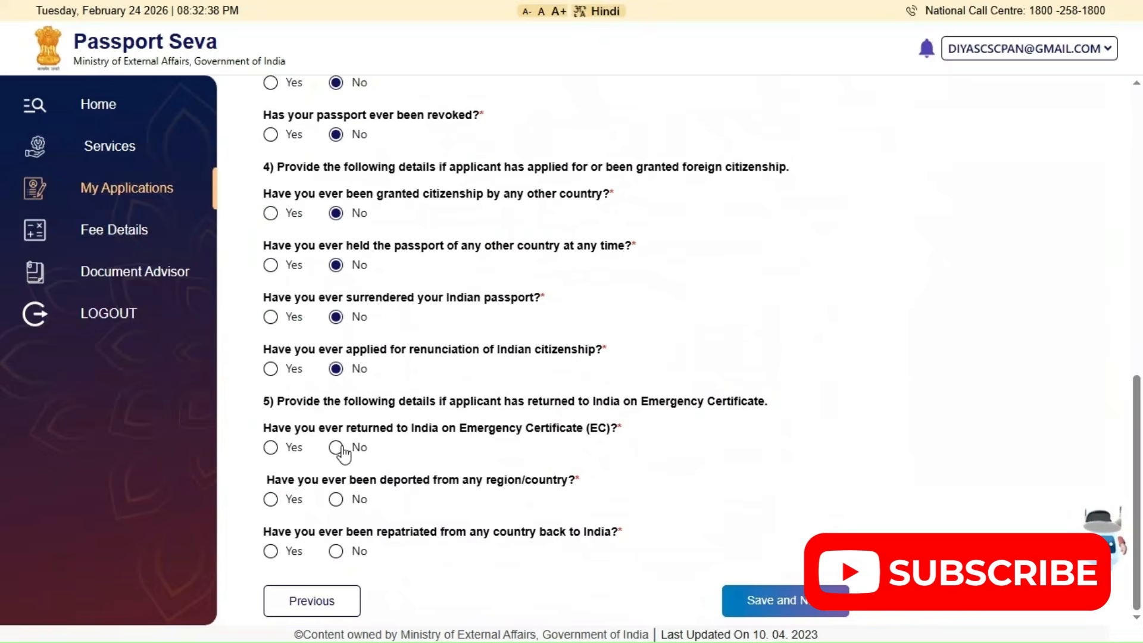
{"action": "left_click", "coordinate": [335, 447]}
{"action": "left_click", "coordinate": [336, 499]}
{"action": "left_click", "coordinate": [336, 551]}
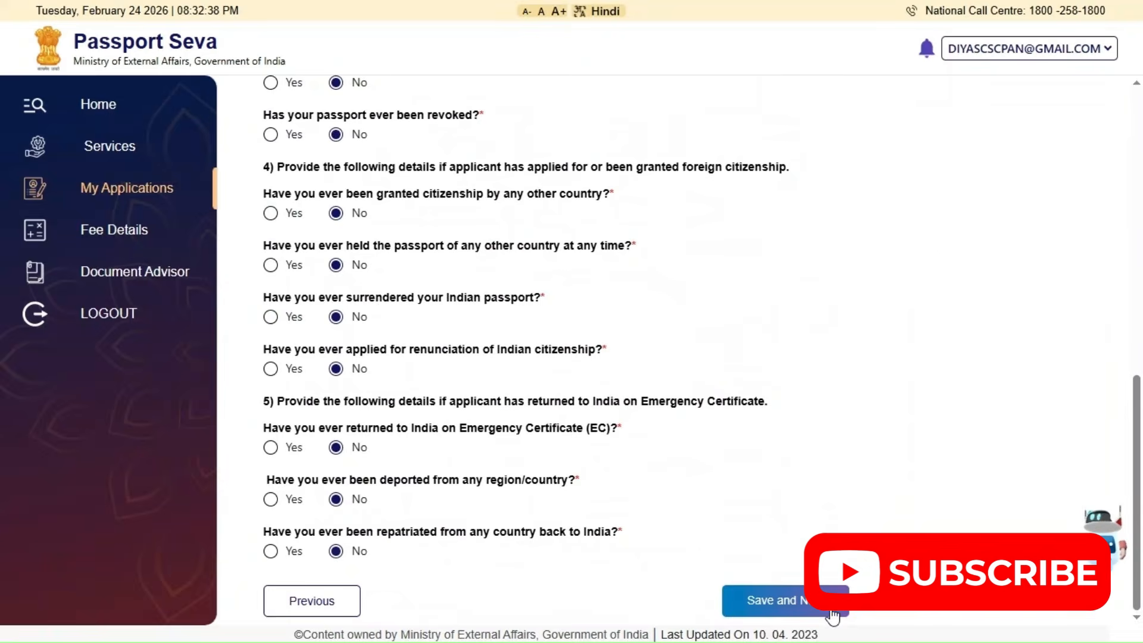
{"action": "left_click", "coordinate": [832, 613]}
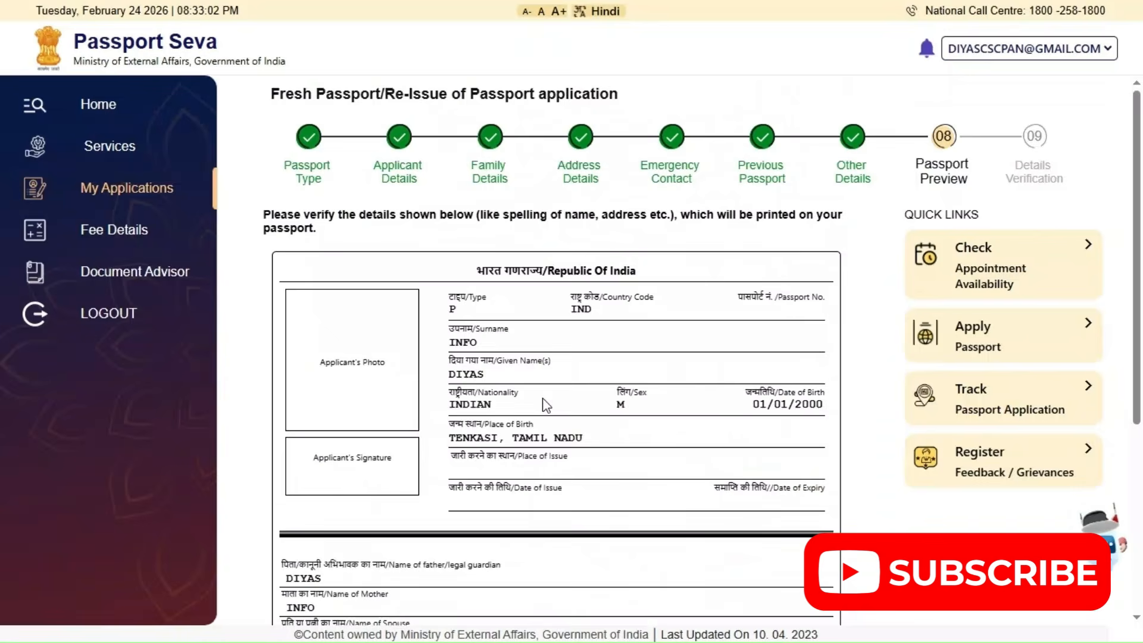
Review the personal, family and address details in the passport preview and proceed to Details Verification
{"action": "scroll", "coordinate": [545, 405], "scroll_direction": "down", "scroll_amount": 2}
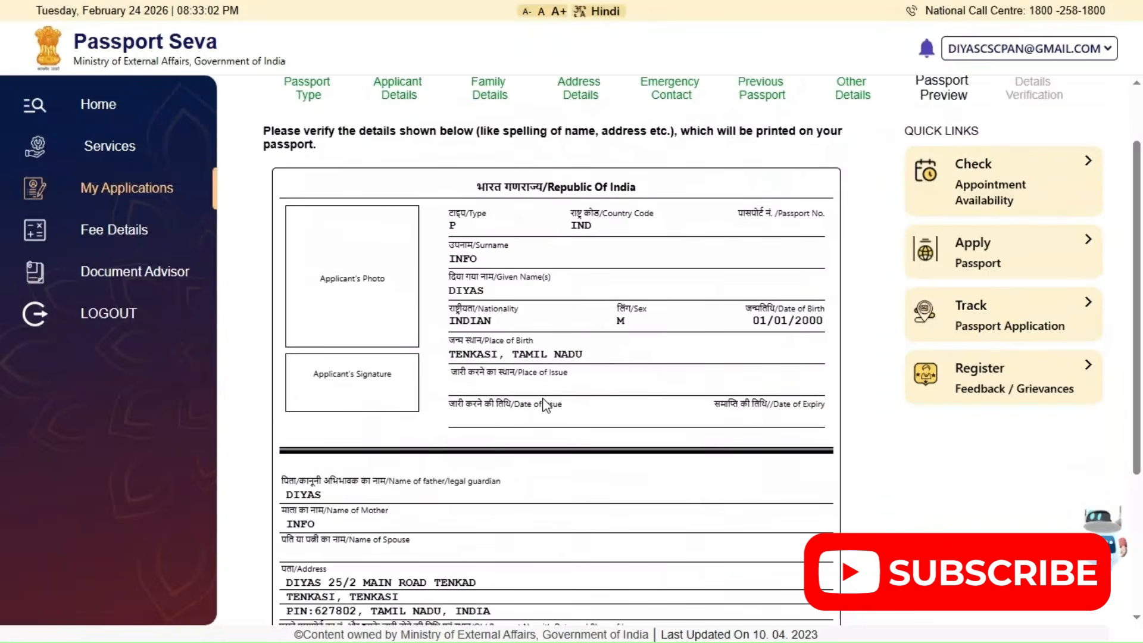
{"action": "scroll", "coordinate": [546, 405], "scroll_direction": "up", "scroll_amount": 1}
{"action": "scroll", "coordinate": [544, 397], "scroll_direction": "up", "scroll_amount": 2}
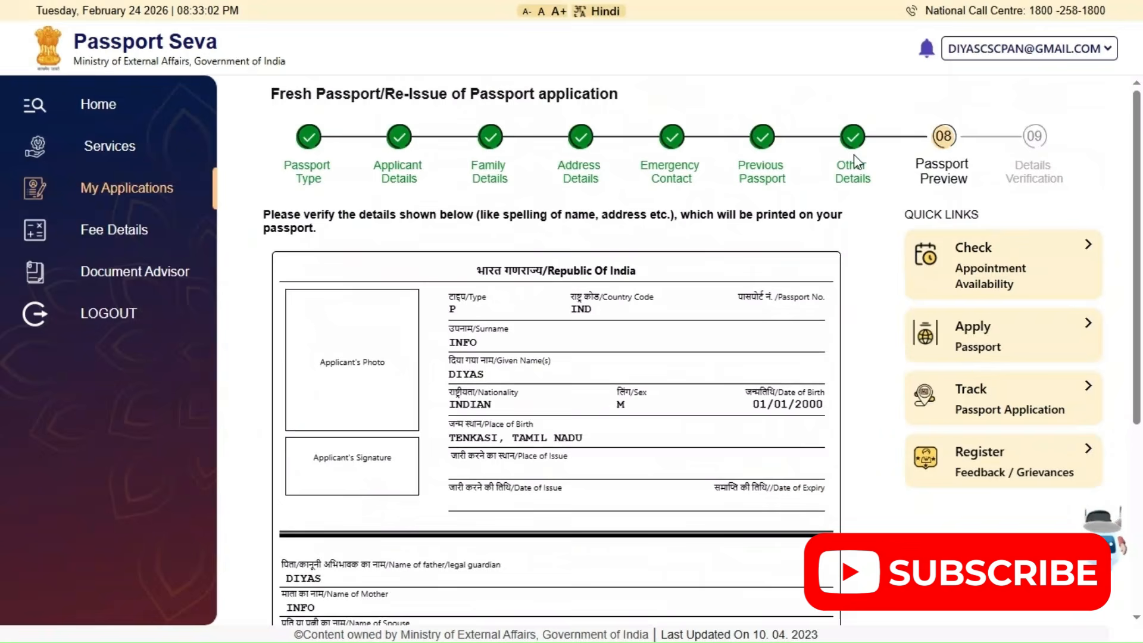
{"action": "scroll", "coordinate": [430, 350], "scroll_direction": "down", "scroll_amount": 2}
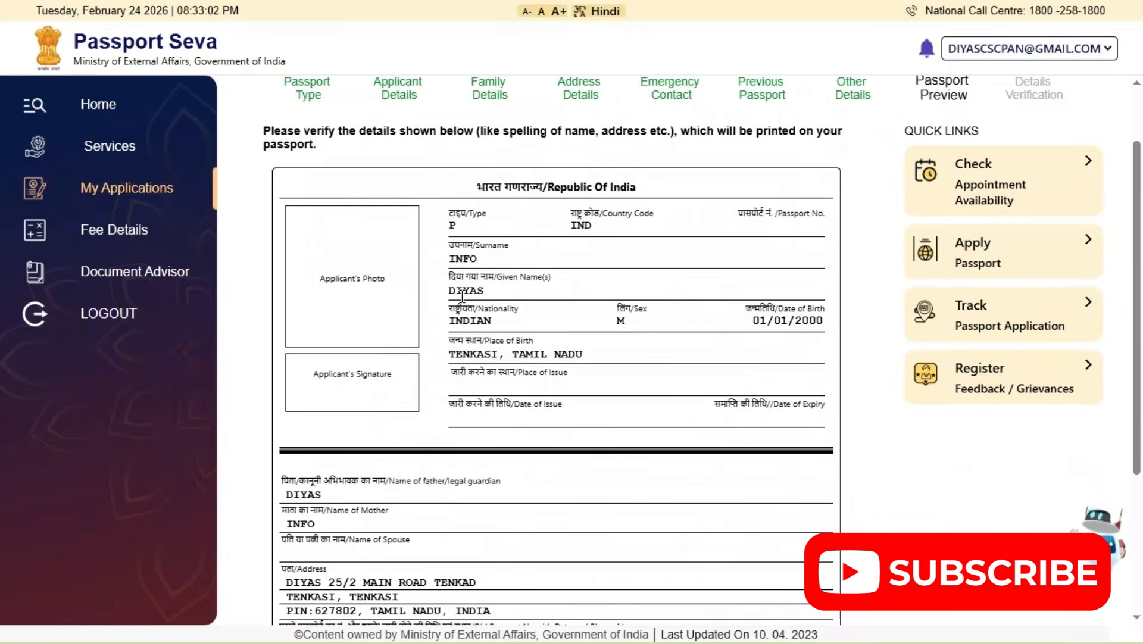
{"action": "scroll", "coordinate": [461, 295], "scroll_direction": "down", "scroll_amount": 2}
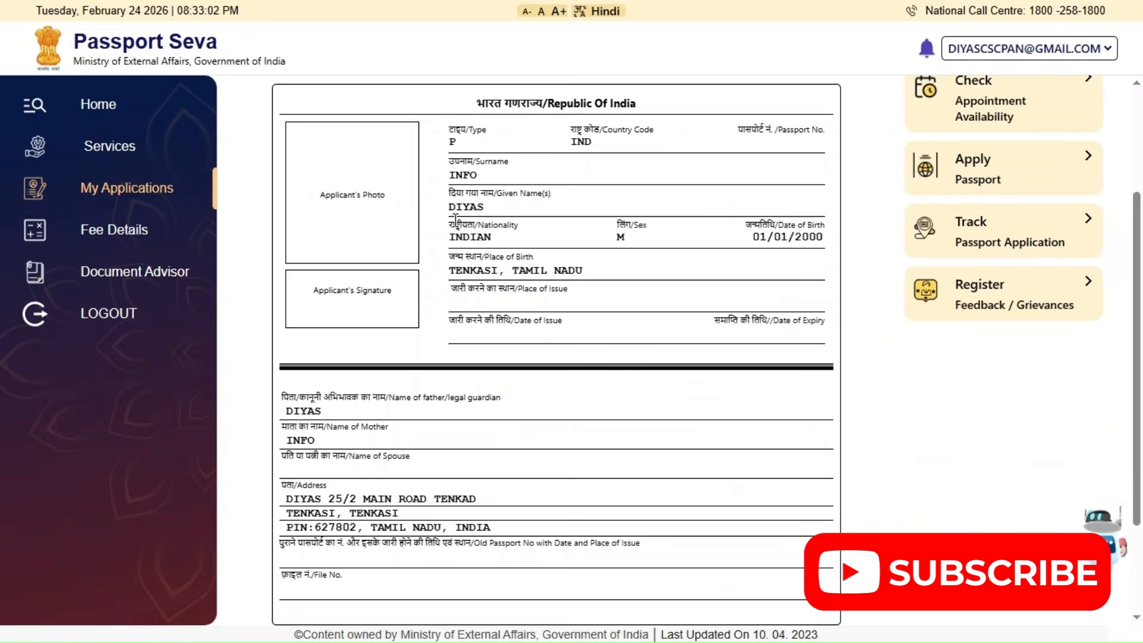
{"action": "scroll", "coordinate": [699, 586], "scroll_direction": "down", "scroll_amount": 2}
{"action": "left_click", "coordinate": [699, 586]}
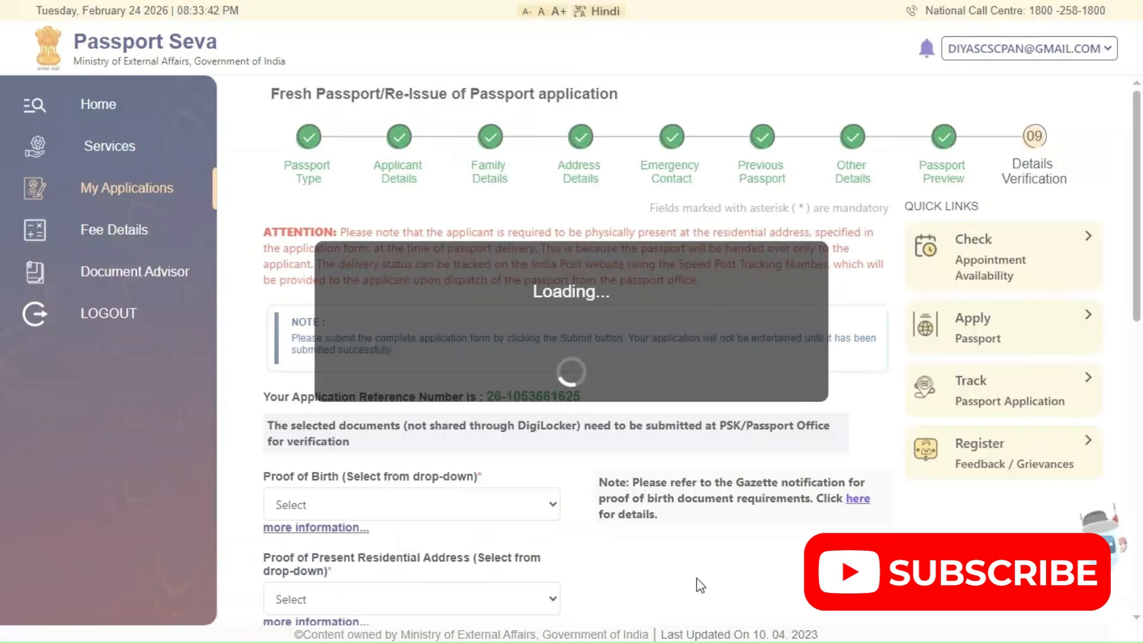
Choose the Income-tax Department's Permanent Account Number Card as proof of birth and Aadhaar Card as proof of present residential address
{"action": "scroll", "coordinate": [484, 417], "scroll_direction": "down", "scroll_amount": 3}
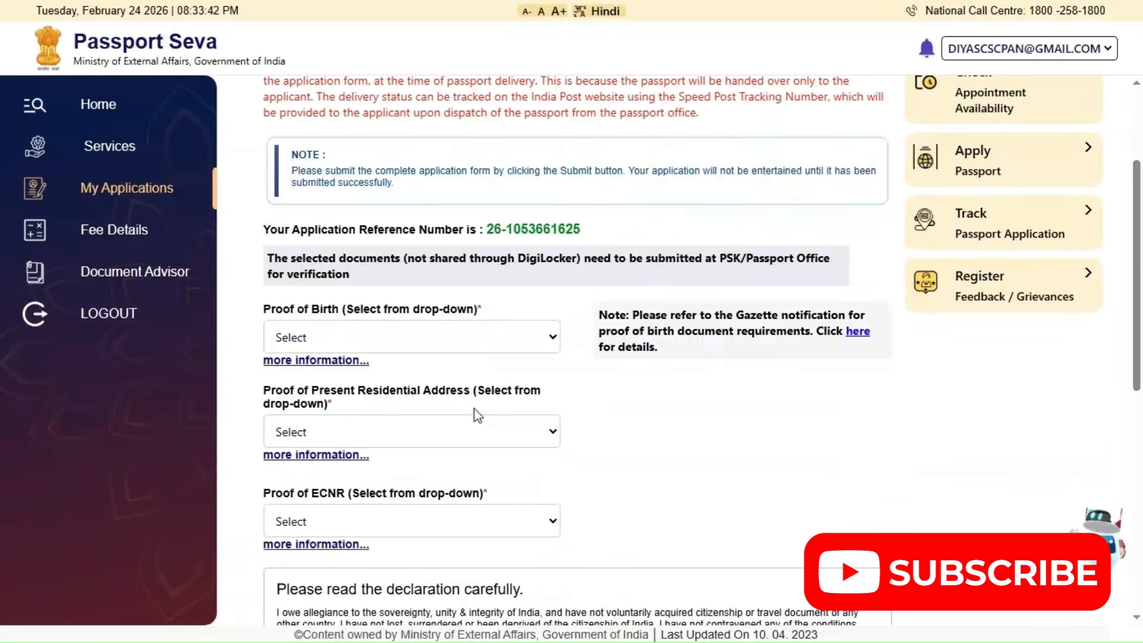
{"action": "scroll", "coordinate": [478, 415], "scroll_direction": "down", "scroll_amount": 1}
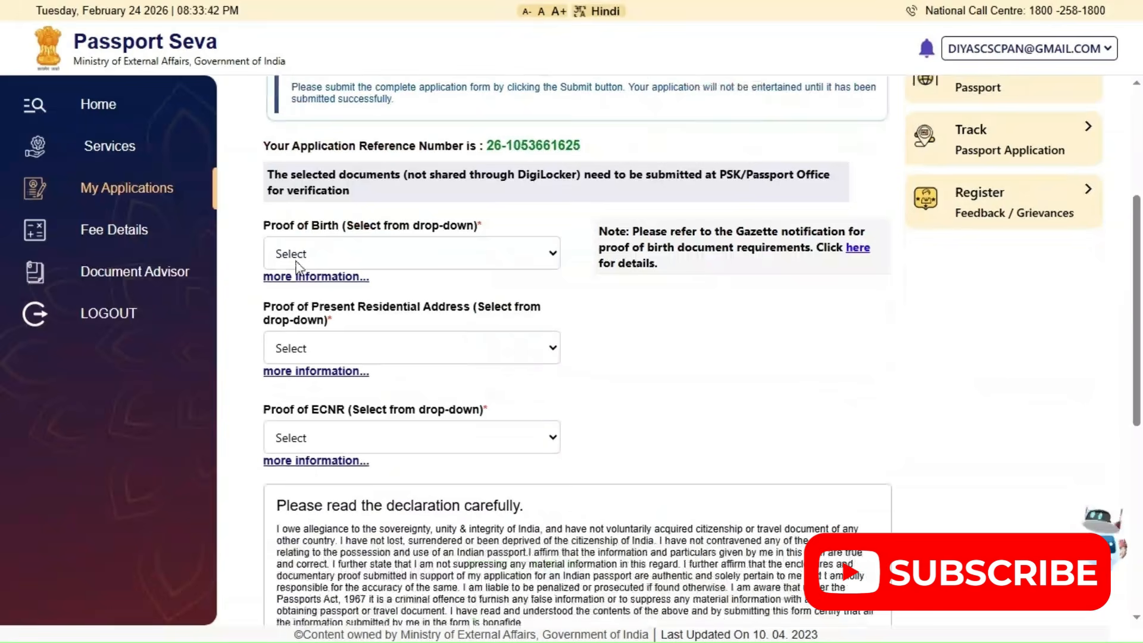
{"action": "left_click", "coordinate": [388, 256]}
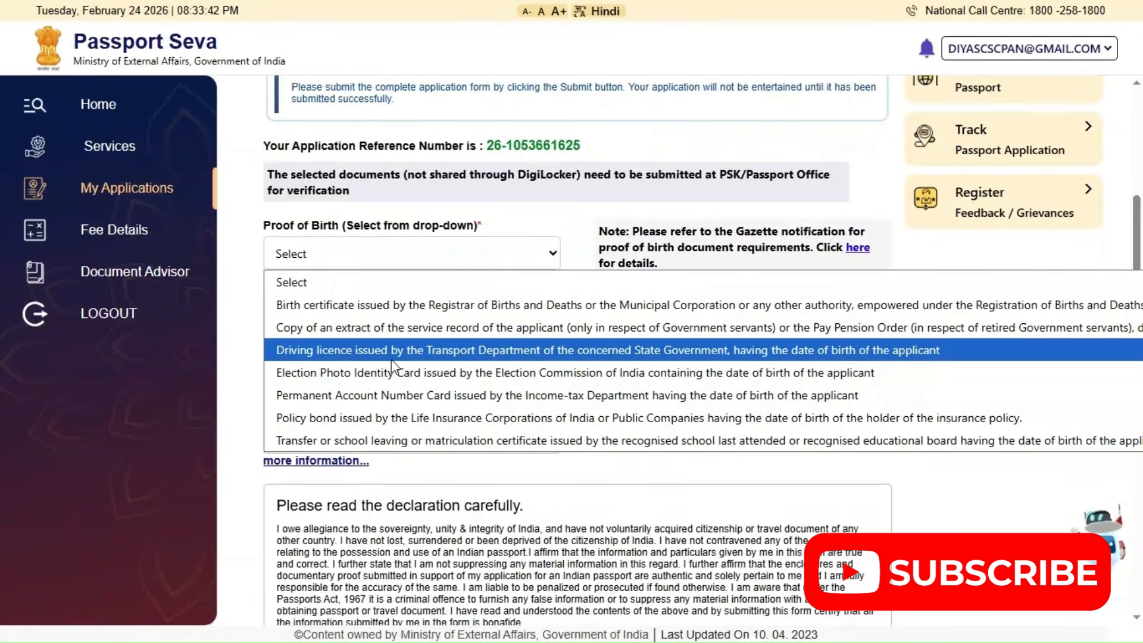
{"action": "left_click", "coordinate": [382, 397]}
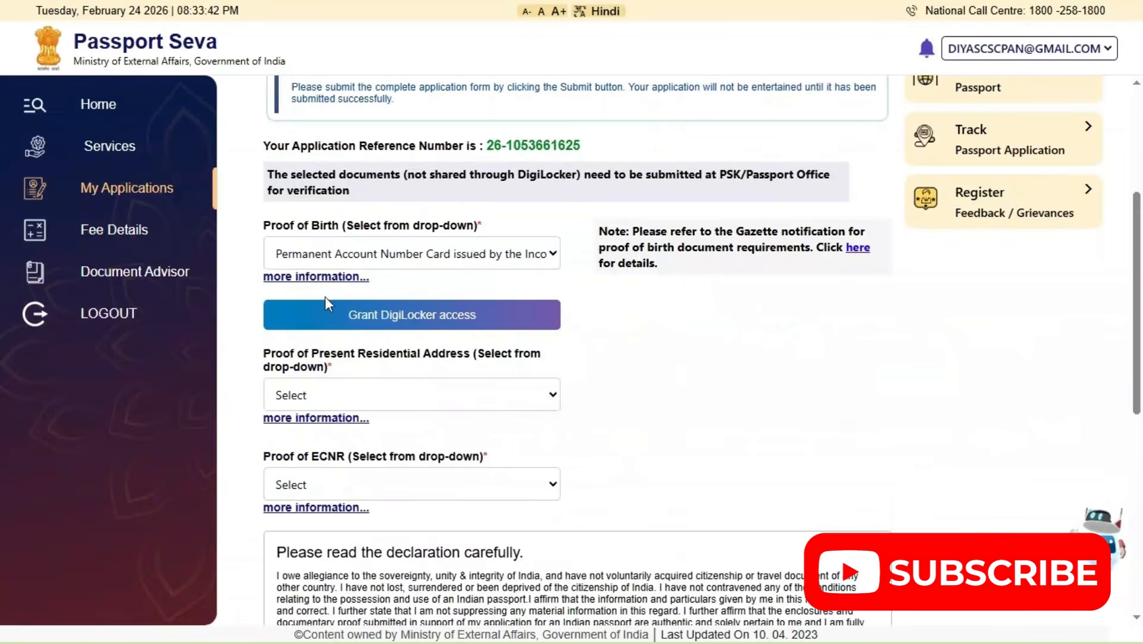
{"action": "left_click", "coordinate": [352, 403]}
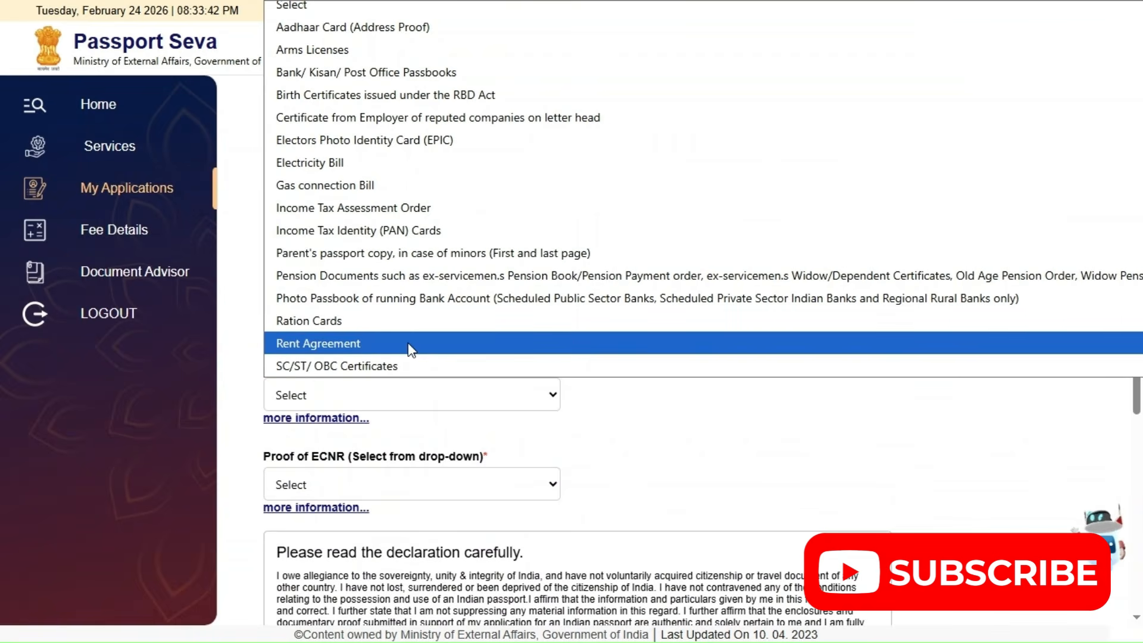
{"action": "left_click", "coordinate": [382, 33]}
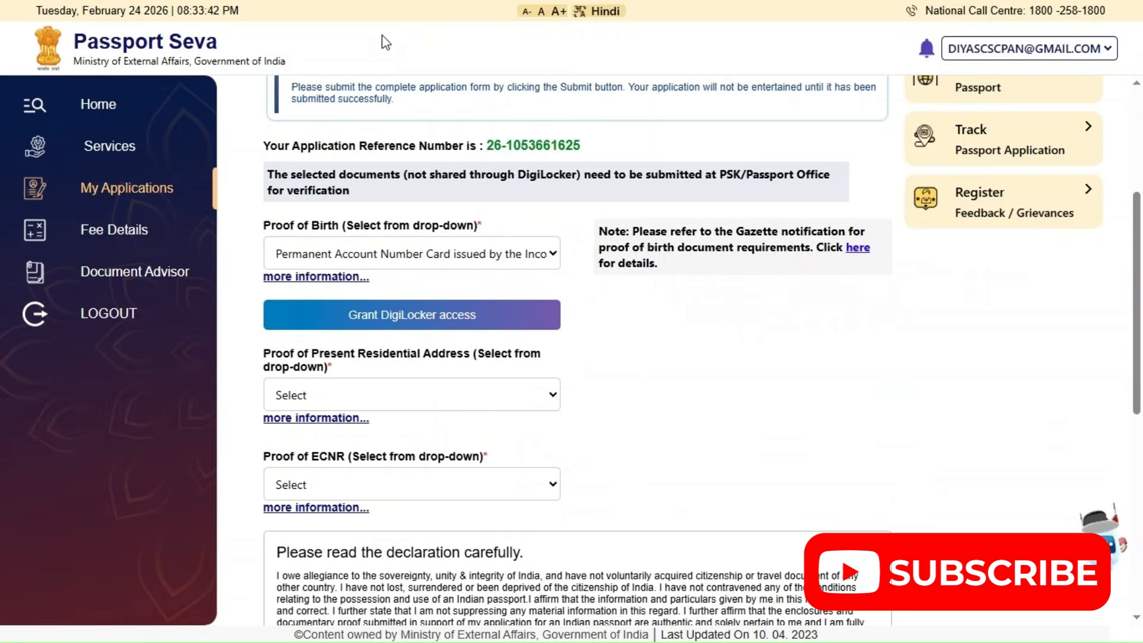
Choose Matriculation or Higher Educational Pass Certificate as the proof of ECNR
{"action": "scroll", "coordinate": [205, 369], "scroll_direction": "down", "scroll_amount": 3}
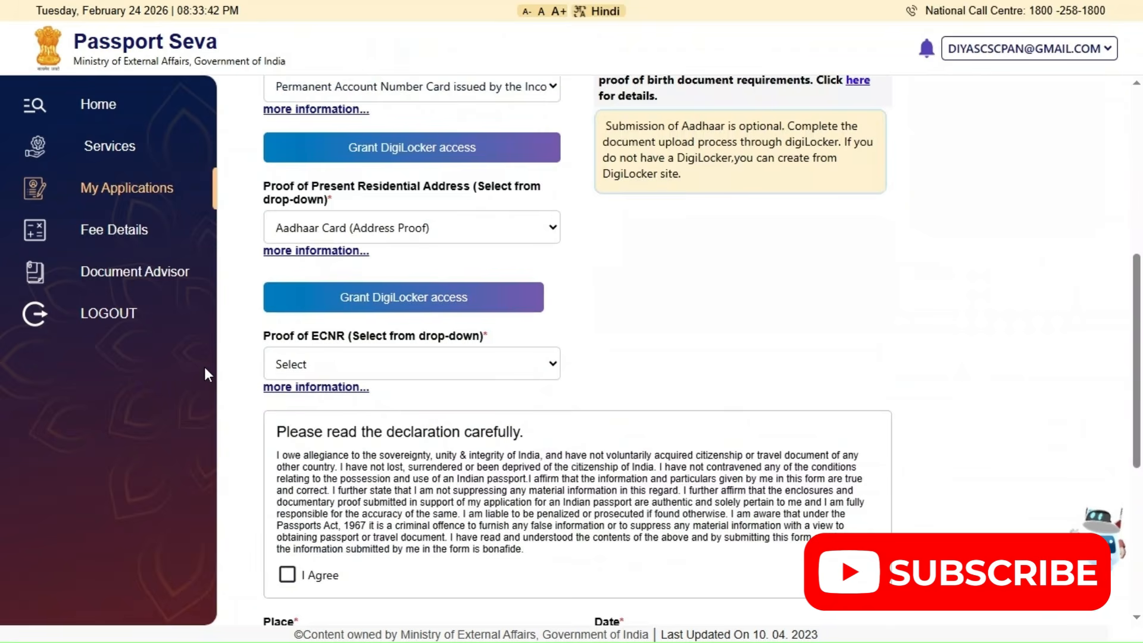
{"action": "left_click", "coordinate": [372, 375]}
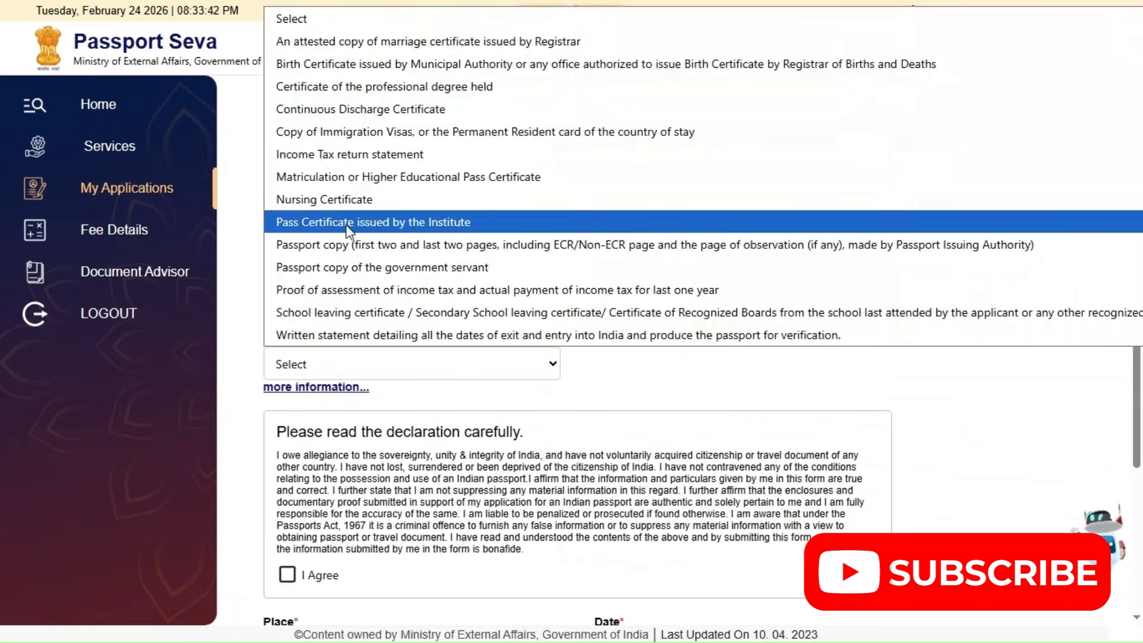
{"action": "left_click", "coordinate": [429, 180]}
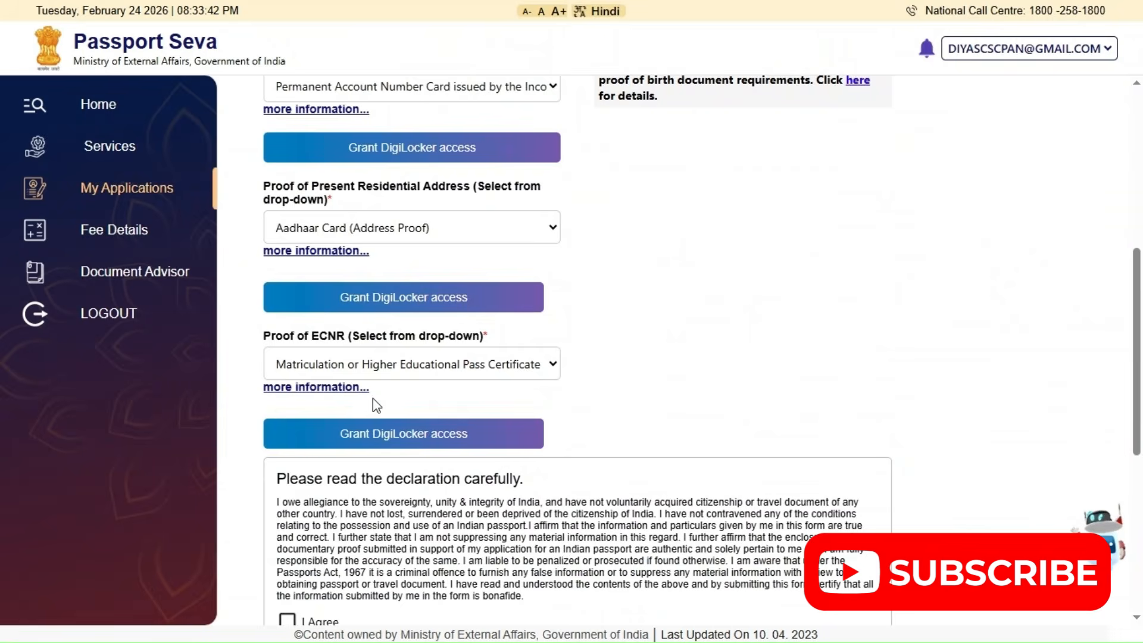
Change the proof of ECNR to the School leaving certificate option, agree to the declaration and enter TENKASI as the place
{"action": "scroll", "coordinate": [373, 398], "scroll_direction": "down", "scroll_amount": 4}
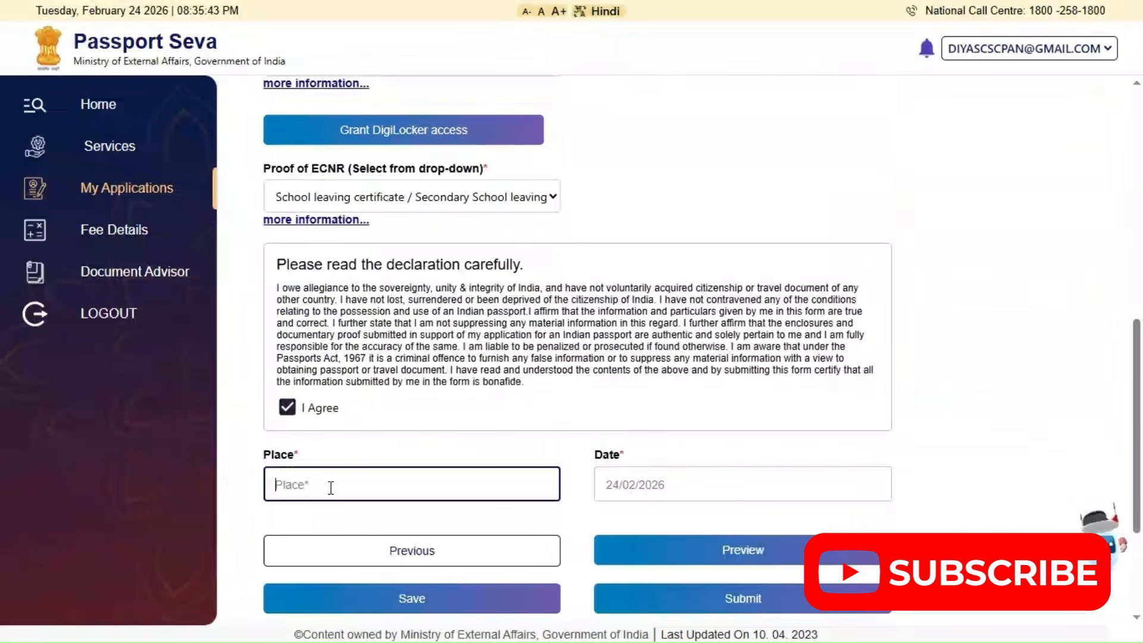
{"action": "type", "text": "TENKASI"}
{"action": "key", "text": "Tab"}
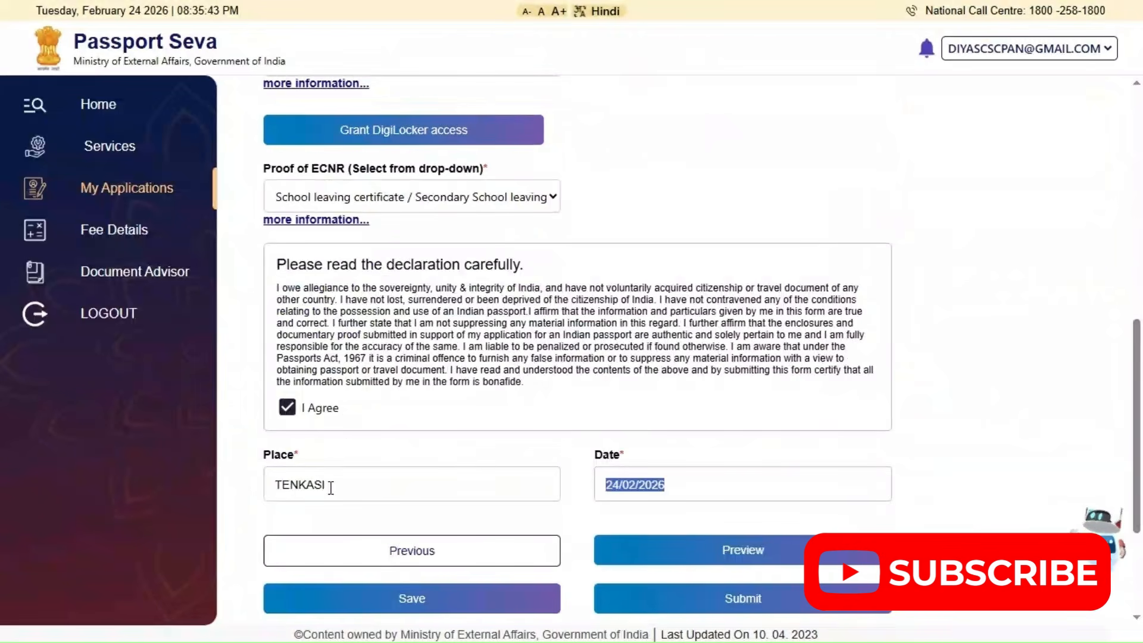
Save the passport application with the completed supporting documents and declaration and acknowledge the confirmation
{"action": "key", "text": "Tab"}
{"action": "left_click", "coordinate": [740, 556]}
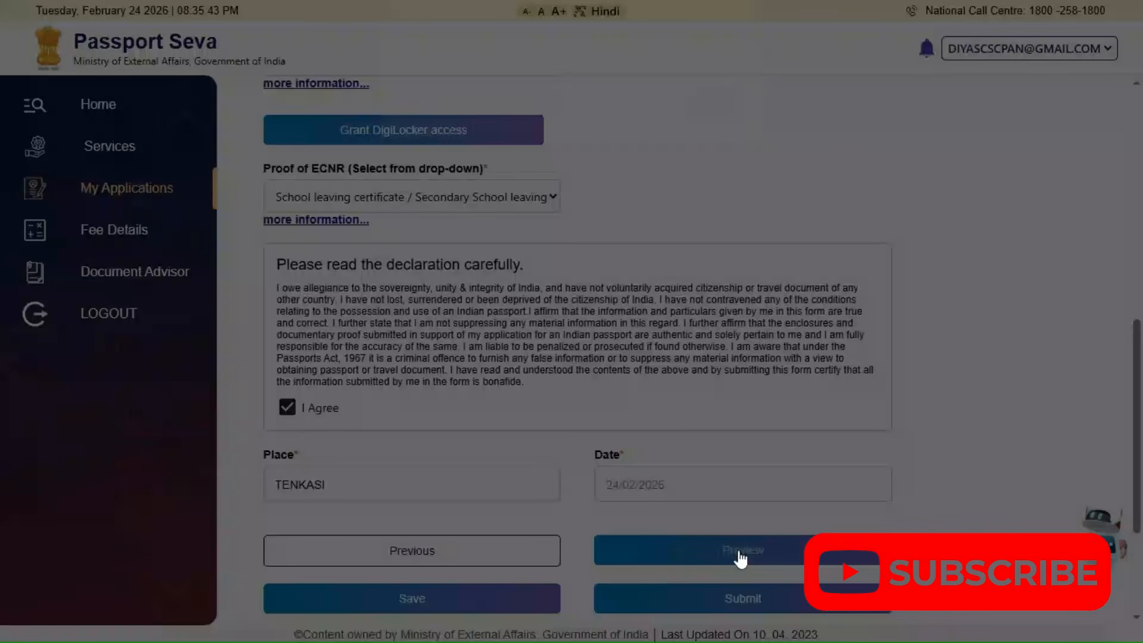
{"action": "left_click", "coordinate": [715, 122]}
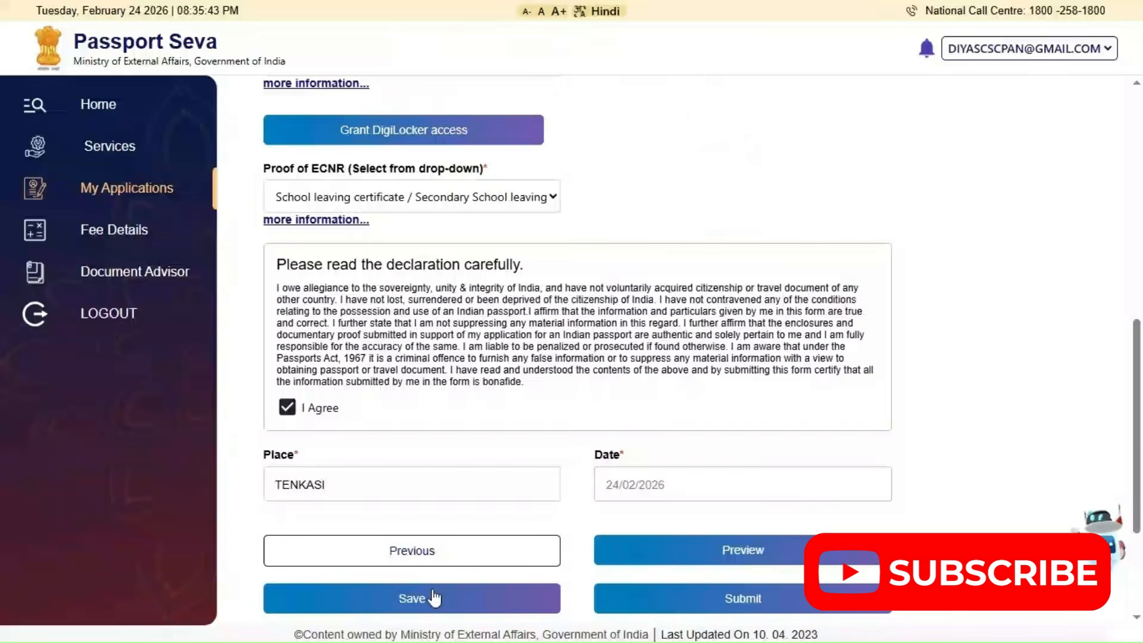
{"action": "left_click", "coordinate": [435, 597]}
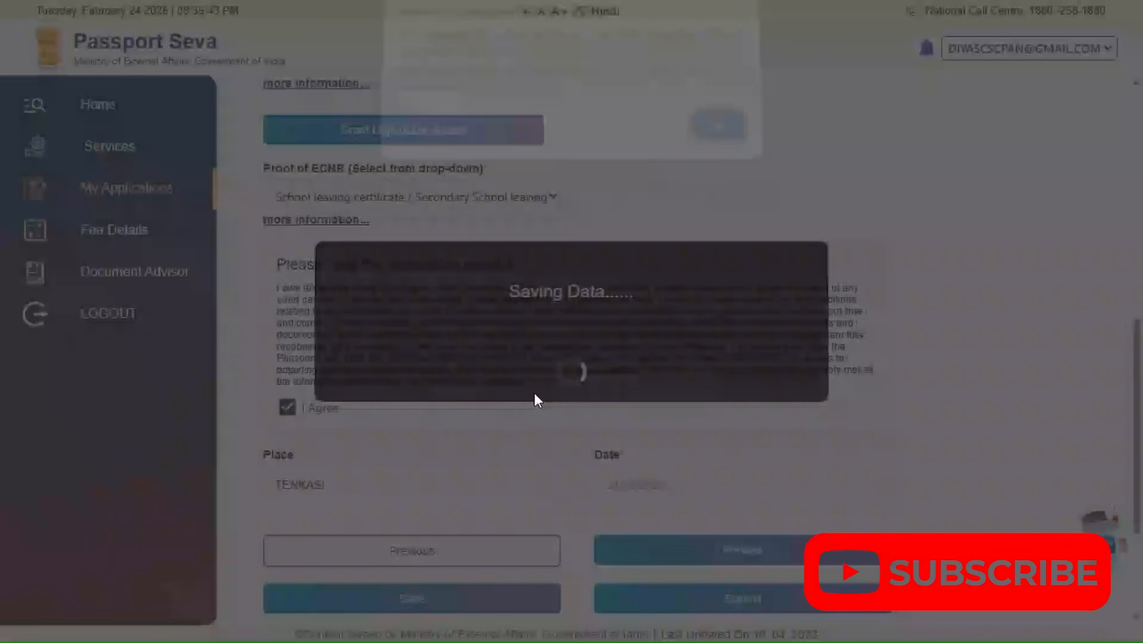
{"action": "left_click", "coordinate": [715, 140]}
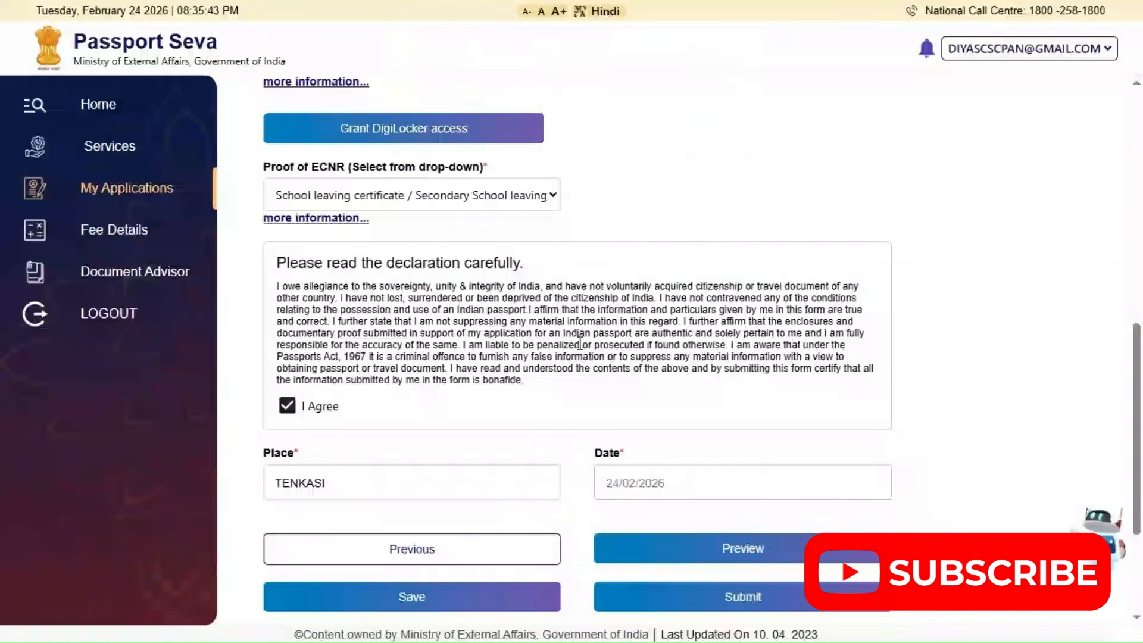
Preview the full passport application form, review it from the applicant's details through the self declaration, and close the preview
{"action": "scroll", "coordinate": [728, 397], "scroll_direction": "down", "scroll_amount": 3}
{"action": "left_click", "coordinate": [727, 384]}
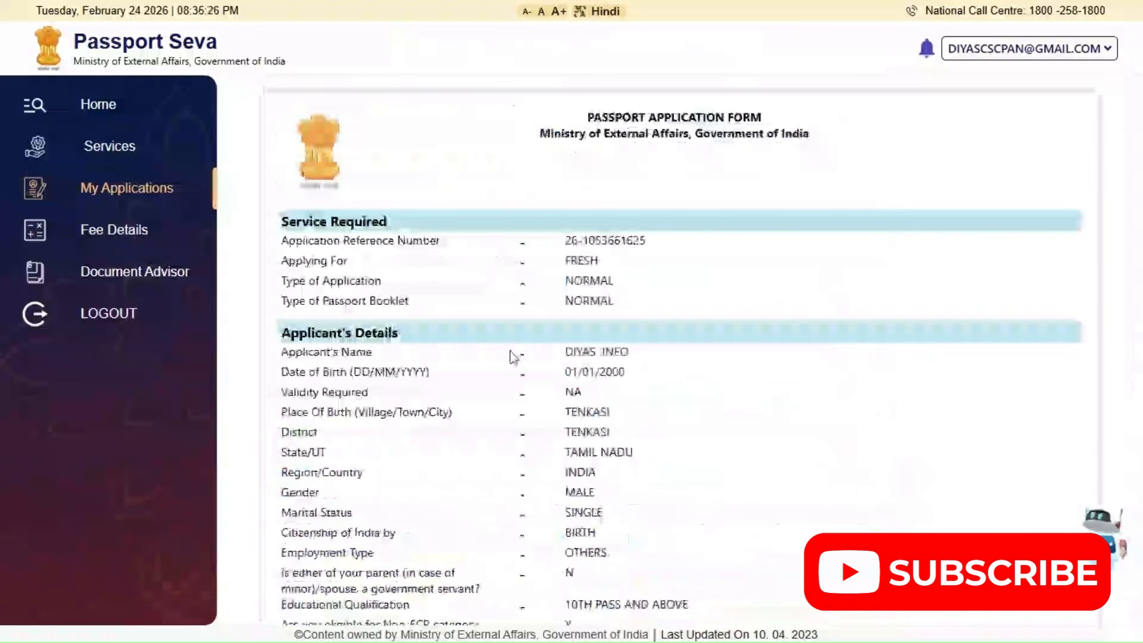
{"action": "scroll", "coordinate": [513, 357], "scroll_direction": "down", "scroll_amount": 2}
{"action": "scroll", "coordinate": [589, 300], "scroll_direction": "down", "scroll_amount": 3}
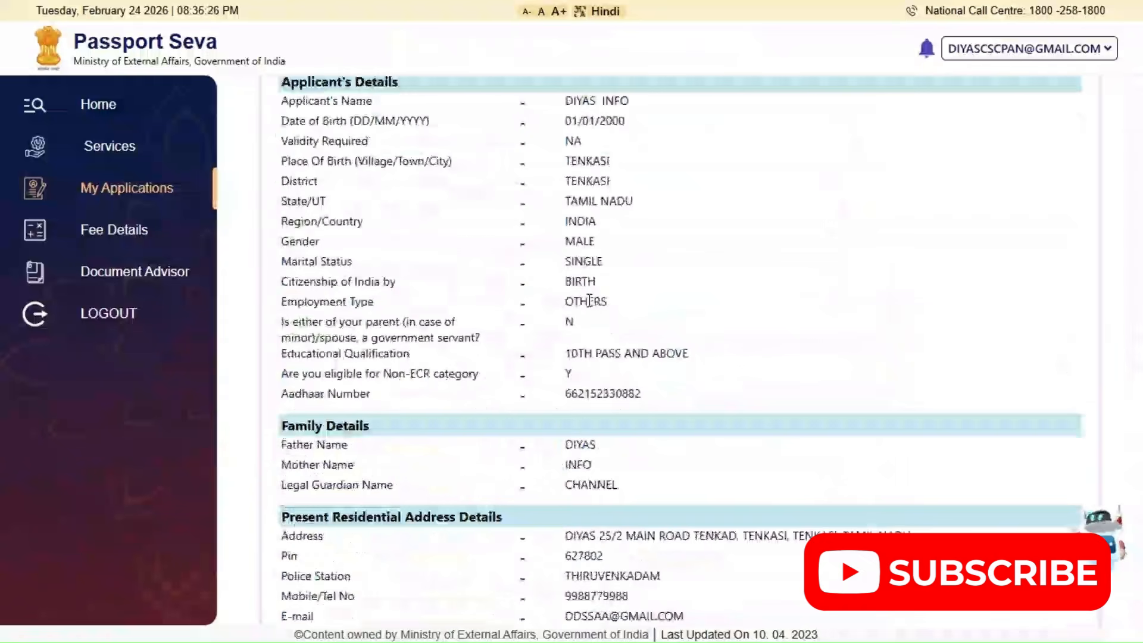
{"action": "scroll", "coordinate": [589, 303], "scroll_direction": "down", "scroll_amount": 2}
{"action": "scroll", "coordinate": [589, 301], "scroll_direction": "down", "scroll_amount": 3}
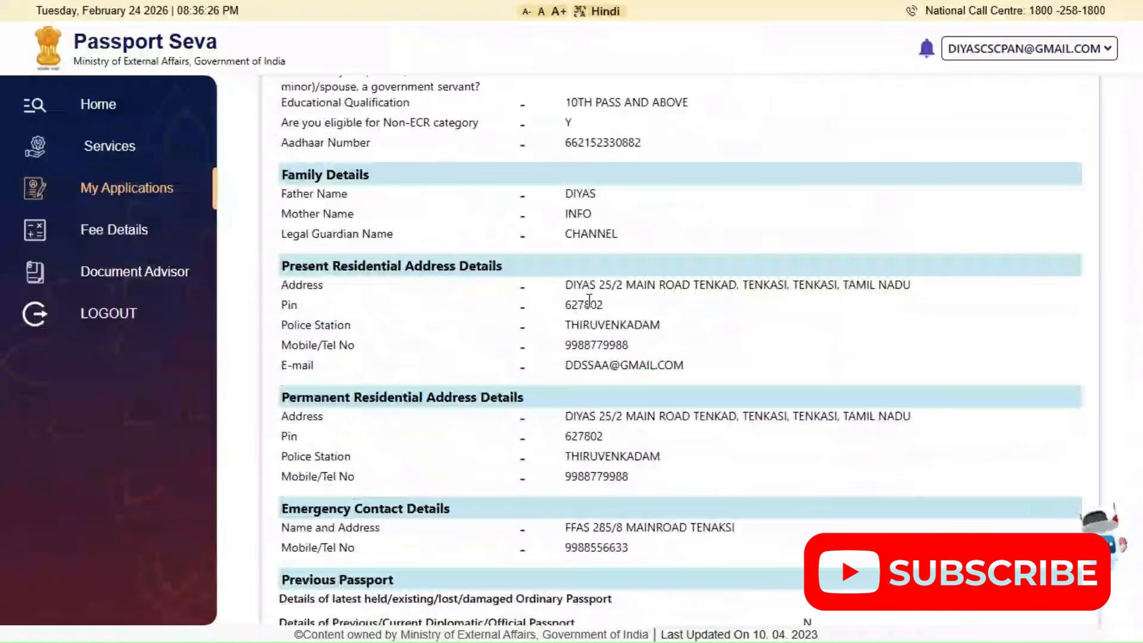
{"action": "scroll", "coordinate": [590, 300], "scroll_direction": "down", "scroll_amount": 3}
{"action": "scroll", "coordinate": [590, 307], "scroll_direction": "down", "scroll_amount": 6}
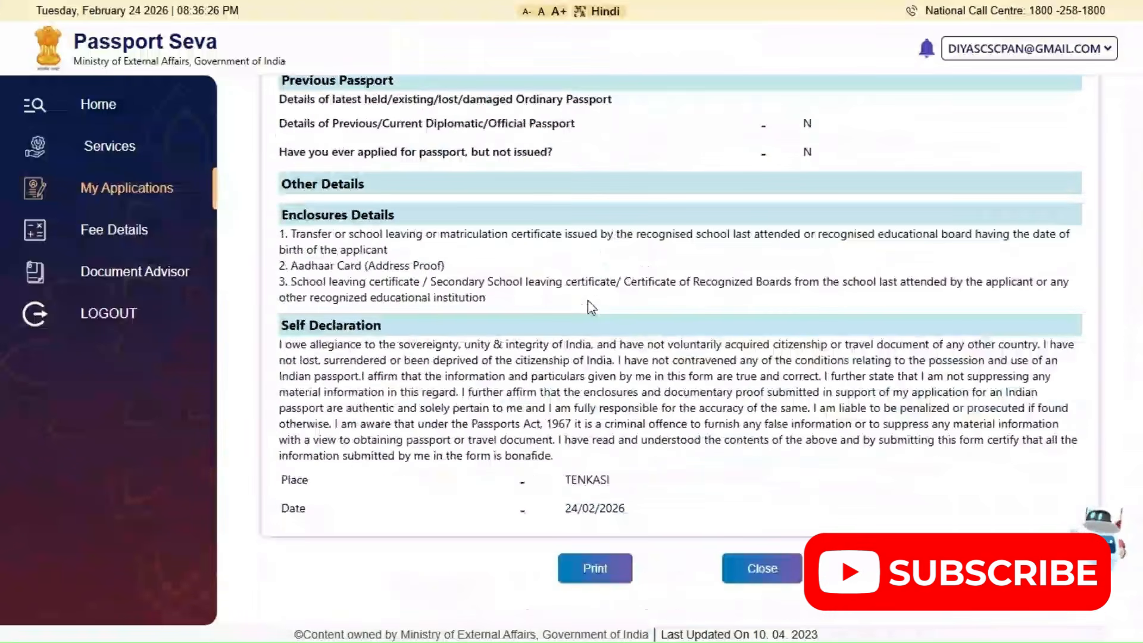
{"action": "left_click", "coordinate": [737, 571]}
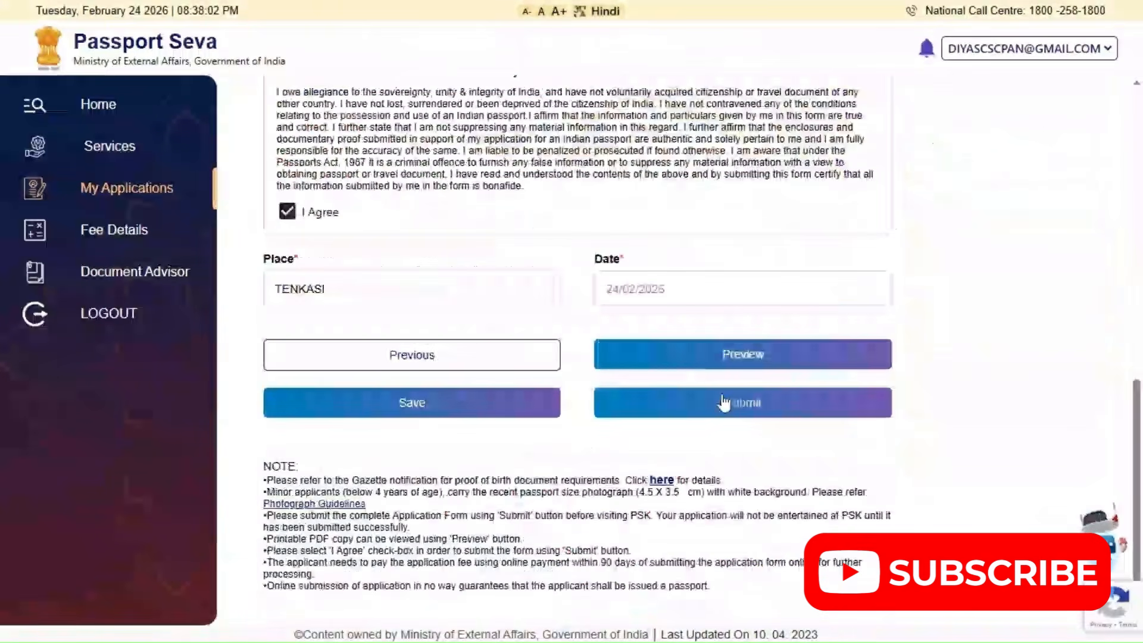
Submit the passport application and proceed to paying and scheduling the appointment
{"action": "left_click", "coordinate": [724, 403]}
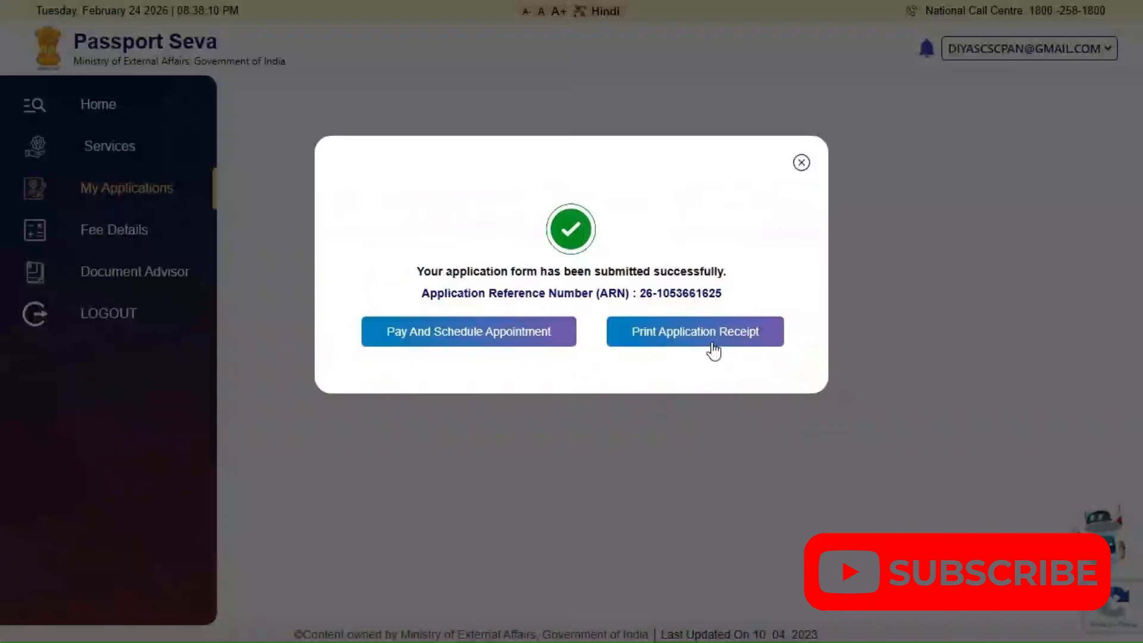
{"action": "left_click", "coordinate": [470, 335]}
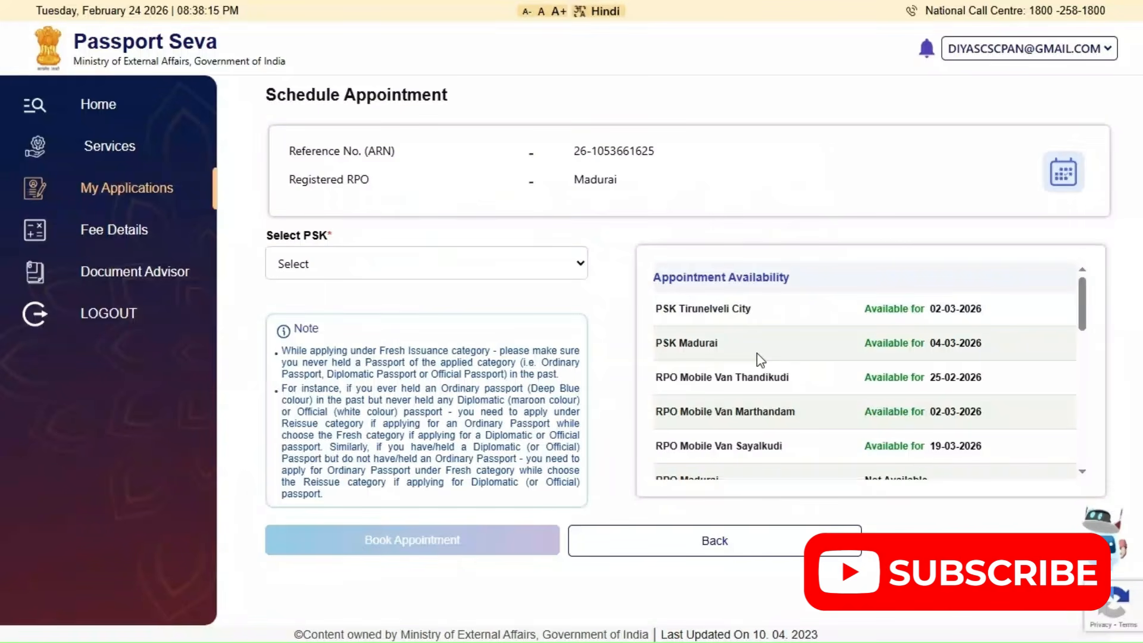
Check the appointment availability by office and select PSK Tirunelveli City as the appointment location, confirming the choice
{"action": "scroll", "coordinate": [759, 359], "scroll_direction": "down", "scroll_amount": 2}
{"action": "scroll", "coordinate": [760, 359], "scroll_direction": "down", "scroll_amount": 3}
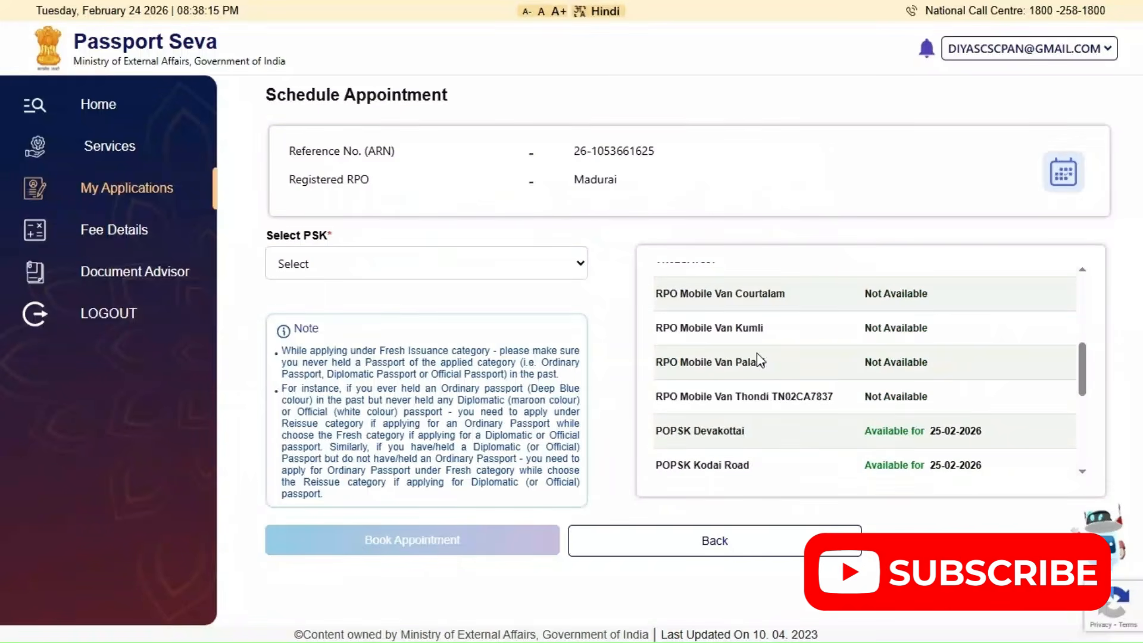
{"action": "scroll", "coordinate": [759, 359], "scroll_direction": "down", "scroll_amount": 5}
{"action": "scroll", "coordinate": [760, 359], "scroll_direction": "up", "scroll_amount": 5}
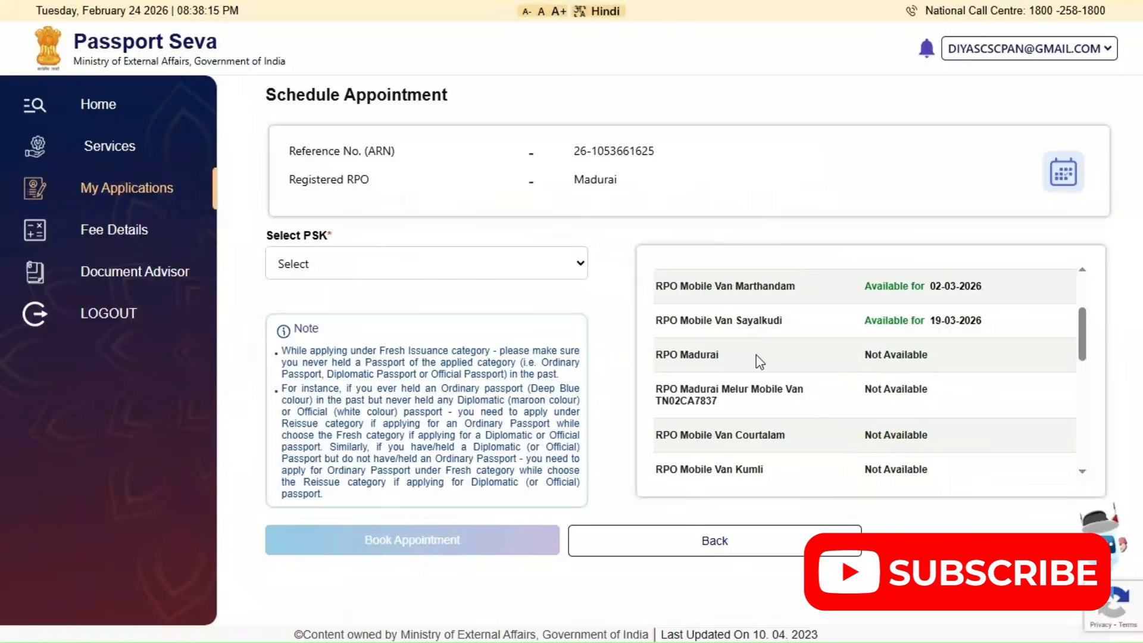
{"action": "scroll", "coordinate": [757, 356], "scroll_direction": "up", "scroll_amount": 3}
{"action": "left_click", "coordinate": [453, 262]}
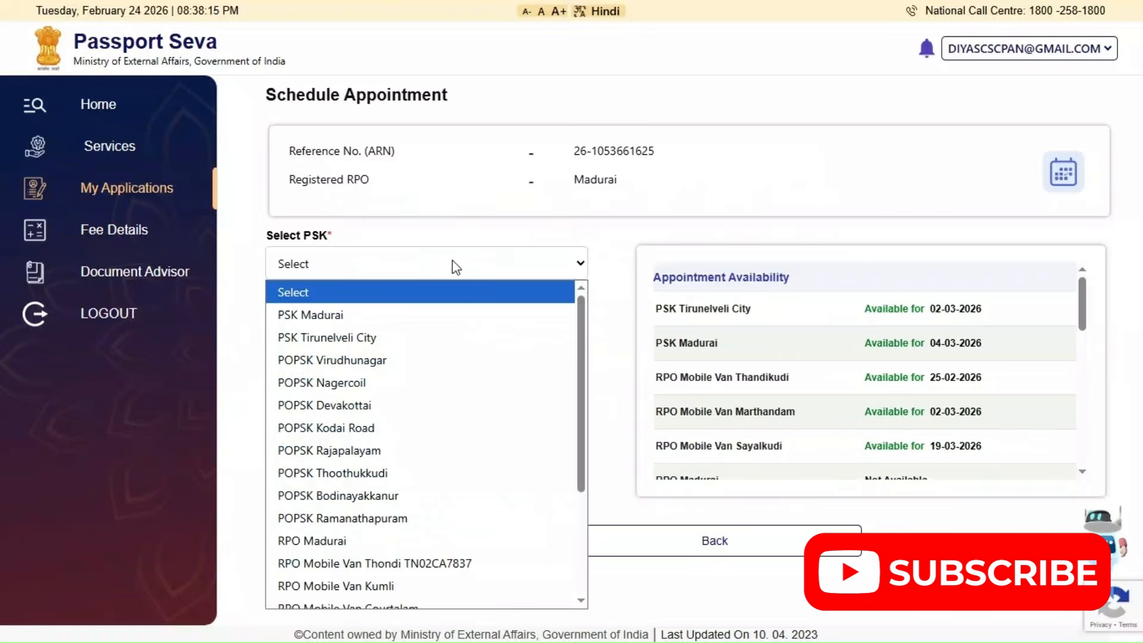
{"action": "left_click", "coordinate": [428, 338]}
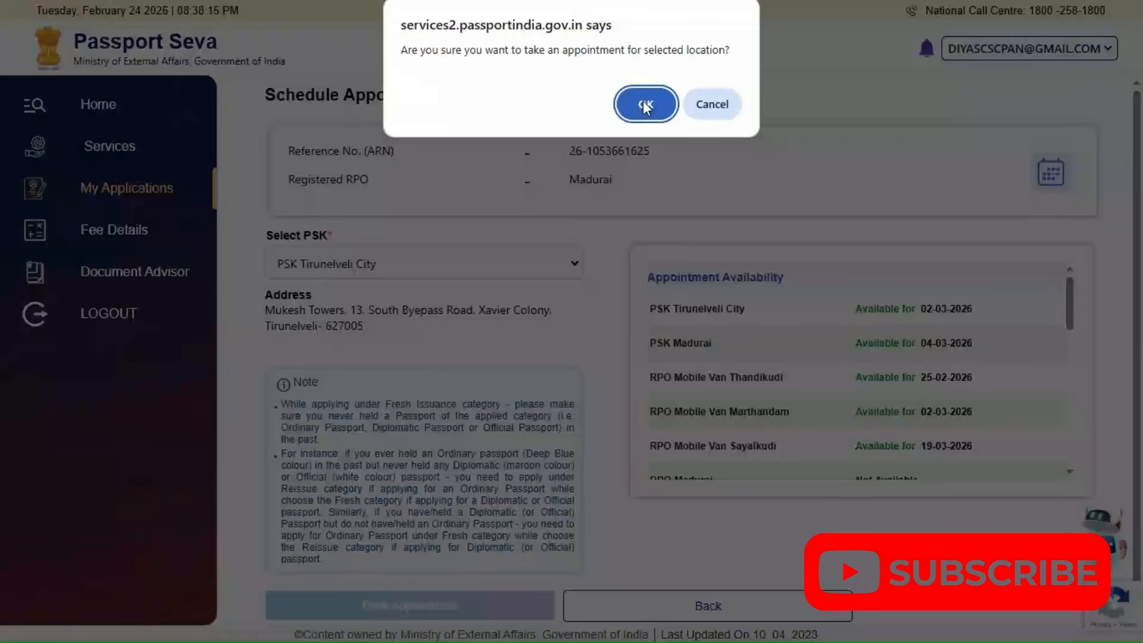
{"action": "left_click", "coordinate": [644, 104]}
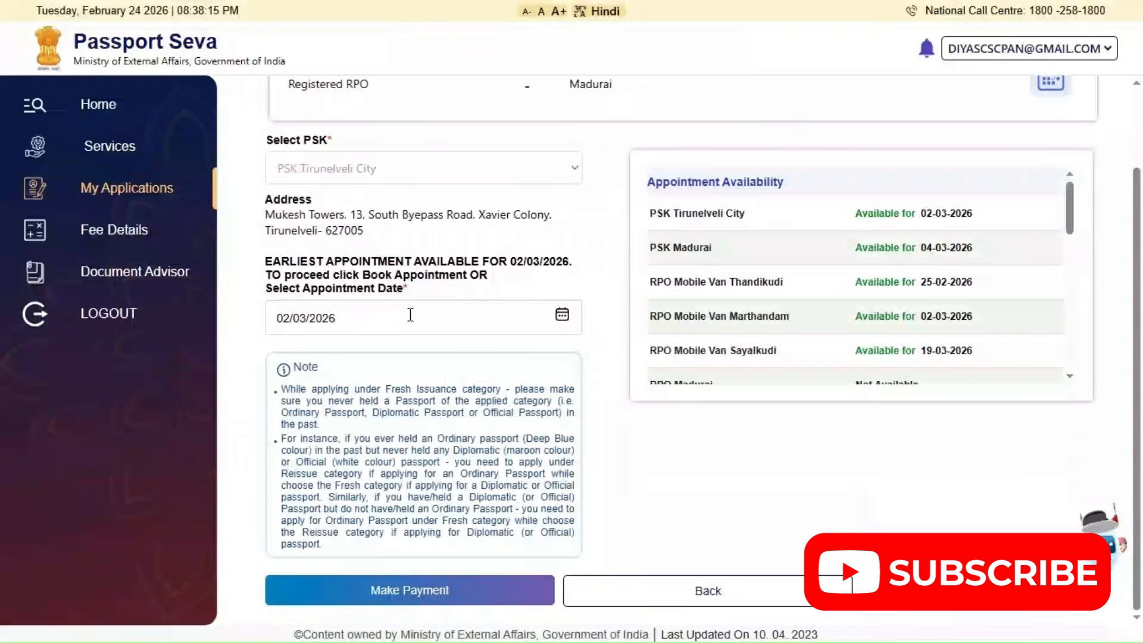
Set the appointment date to 04/03/2026 and proceed to payment, confirming the selected location
{"action": "left_click", "coordinate": [562, 316]}
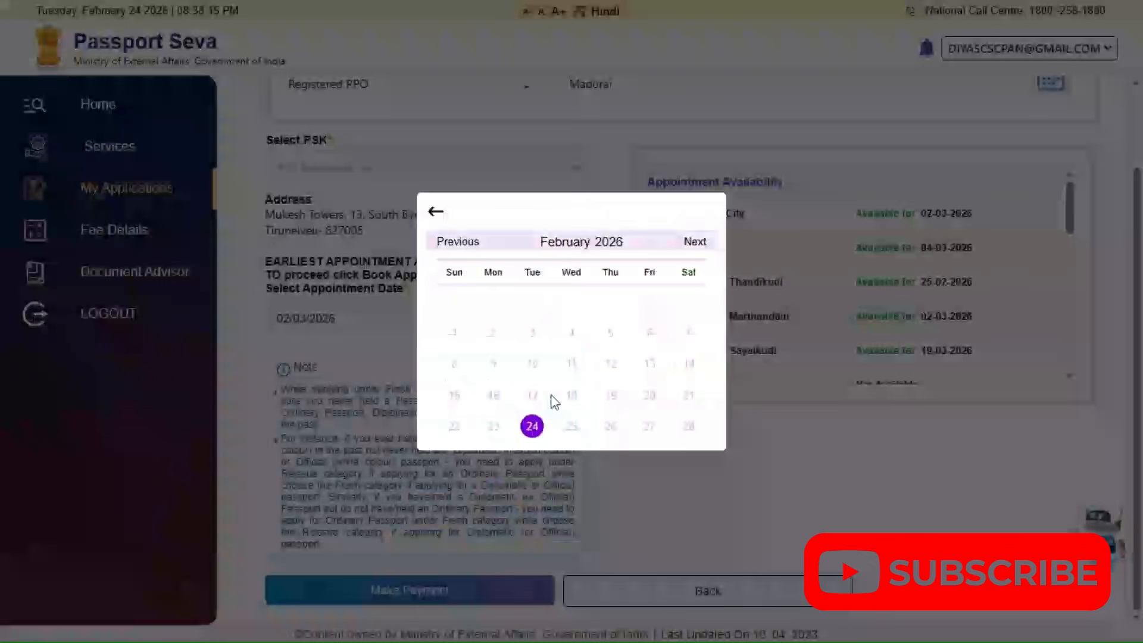
{"action": "left_click", "coordinate": [695, 242]}
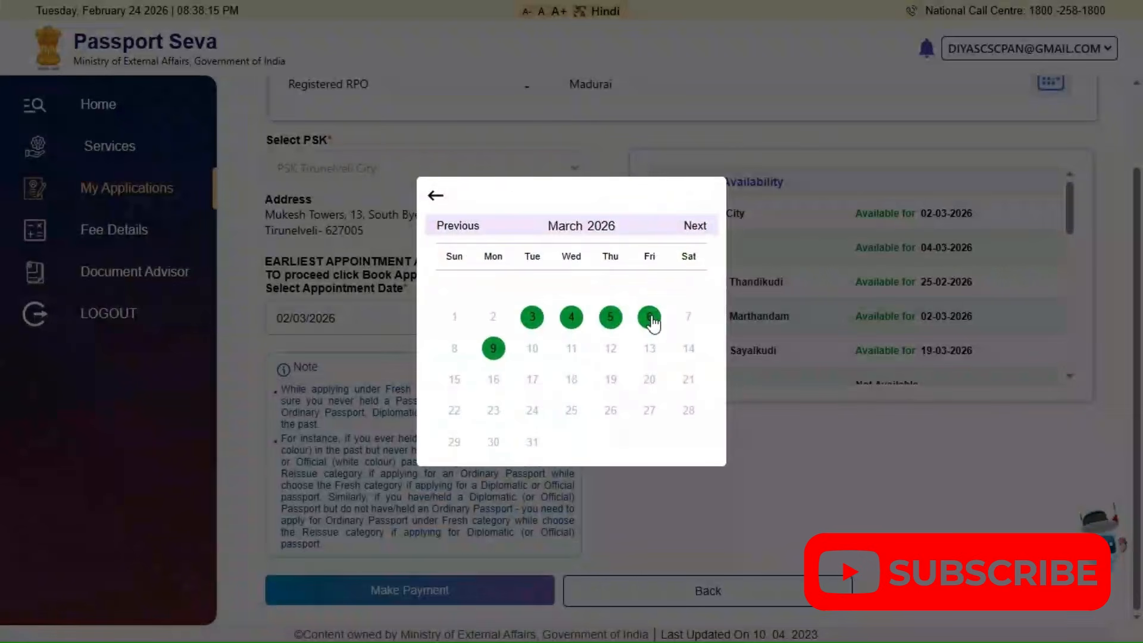
{"action": "left_click", "coordinate": [573, 319]}
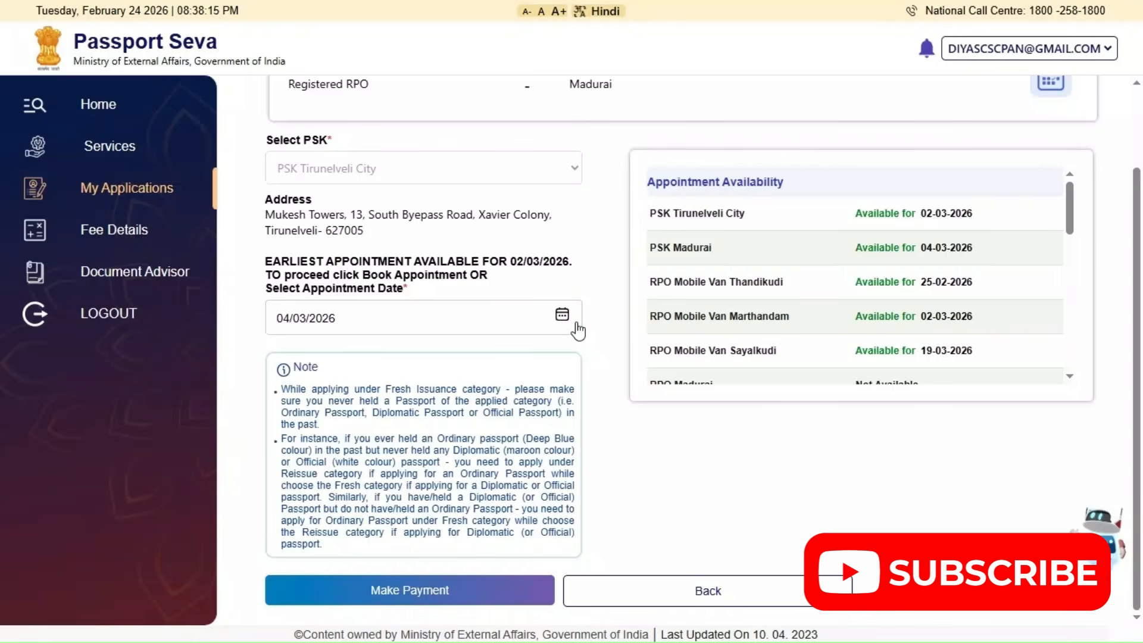
{"action": "left_click", "coordinate": [431, 592]}
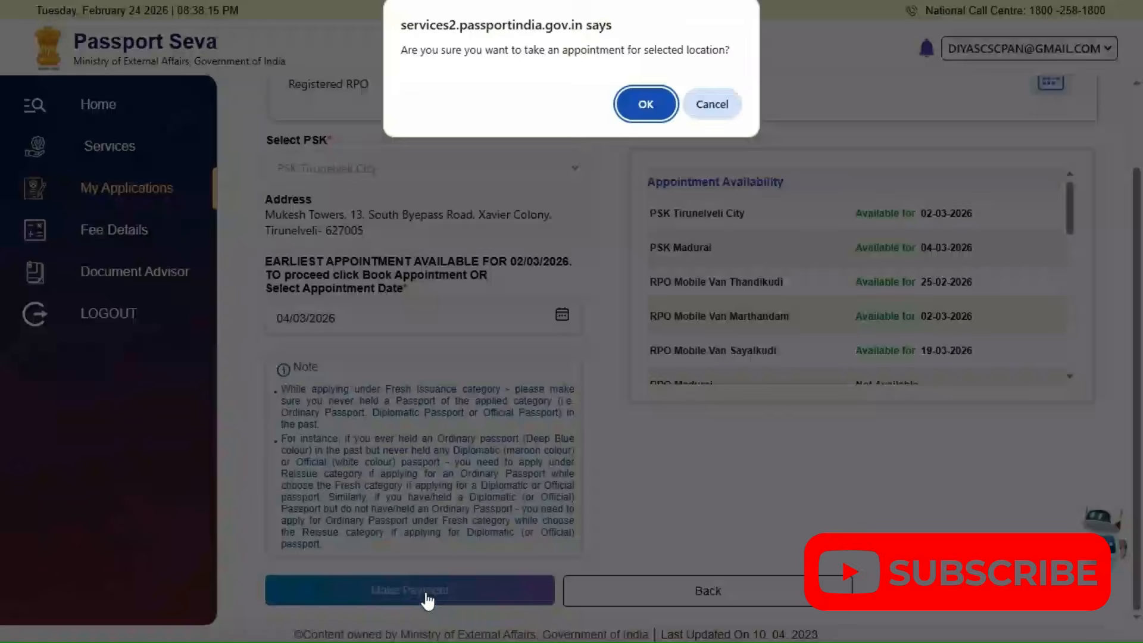
{"action": "left_click", "coordinate": [652, 115]}
{"action": "left_click", "coordinate": [654, 118]}
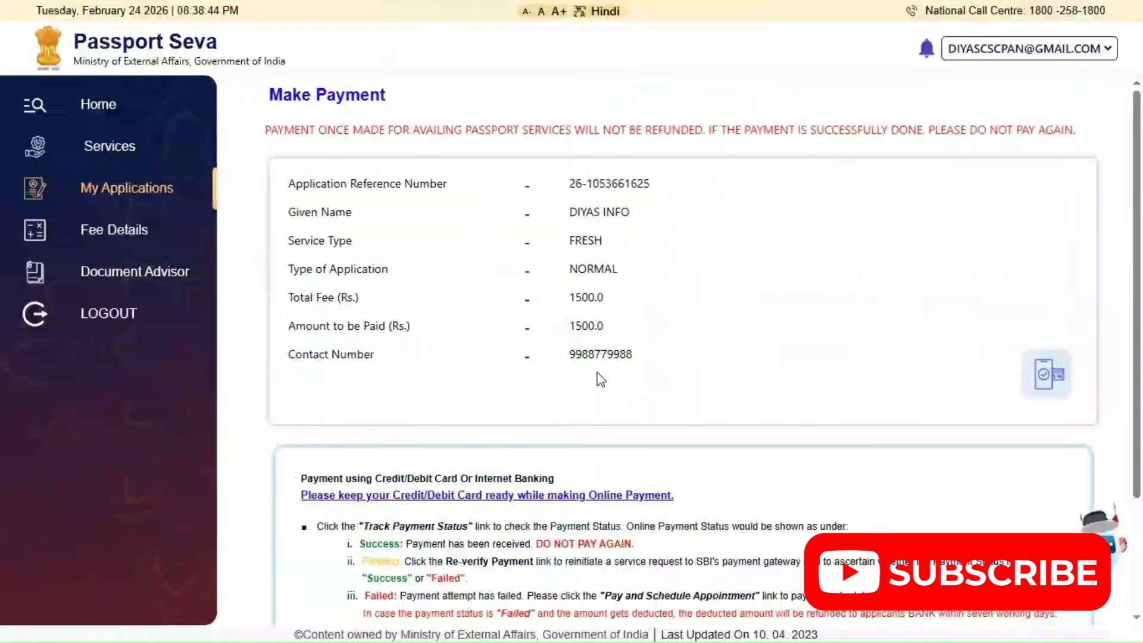
Check the amount to be paid and continue to the SBIePay Lite online payment page
{"action": "left_click_drag", "start_coordinate": [565, 333], "coordinate": [609, 333]}
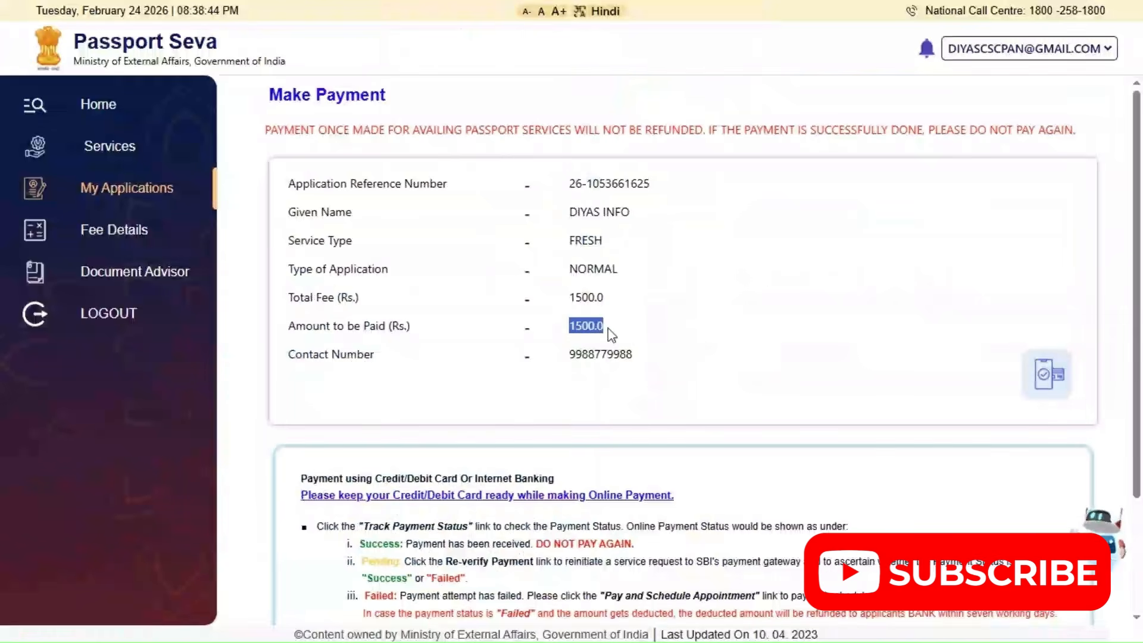
{"action": "scroll", "coordinate": [498, 465], "scroll_direction": "down", "scroll_amount": 3}
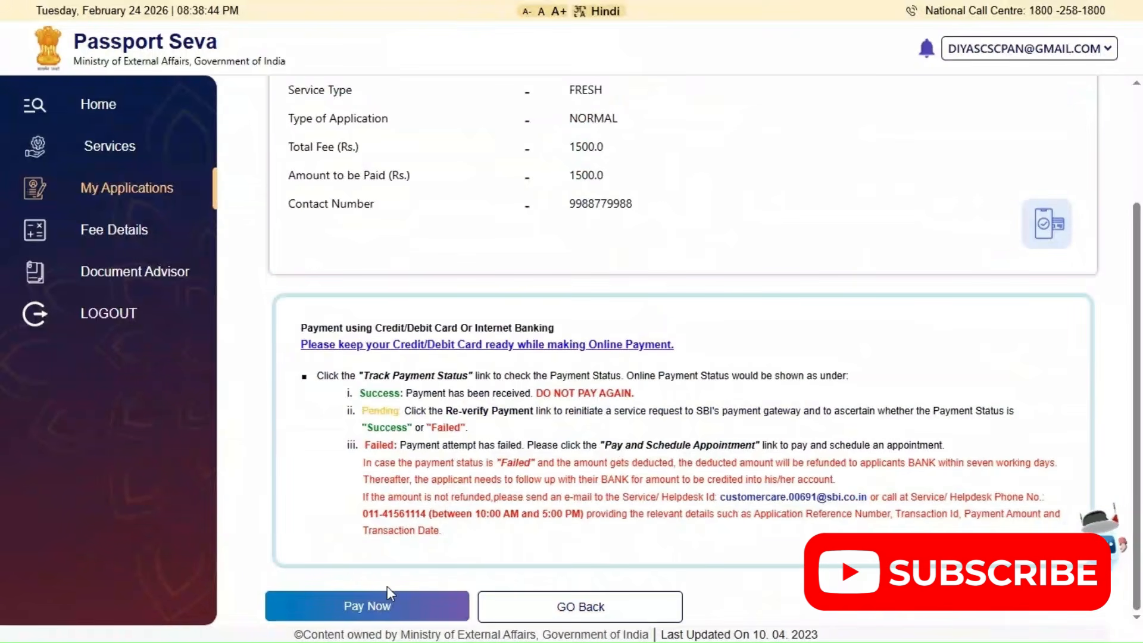
{"action": "left_click", "coordinate": [373, 609]}
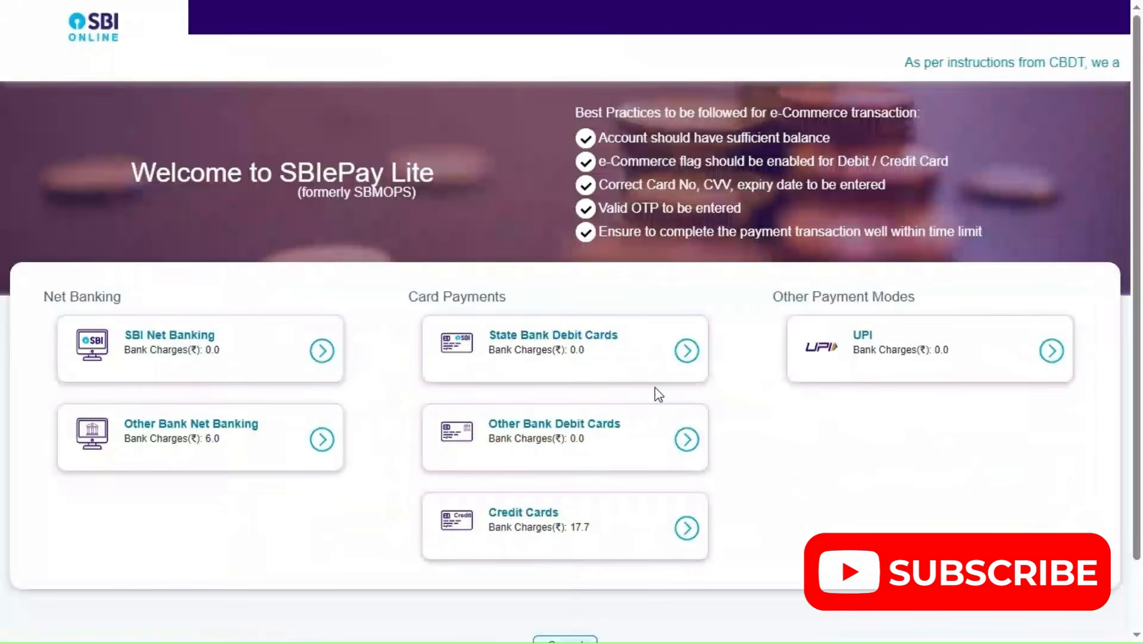
Choose UPI as the payment mode and initiate the passport fee payment by QR code
{"action": "left_click", "coordinate": [1021, 359]}
{"action": "left_click", "coordinate": [296, 515]}
{"action": "left_click", "coordinate": [473, 596]}
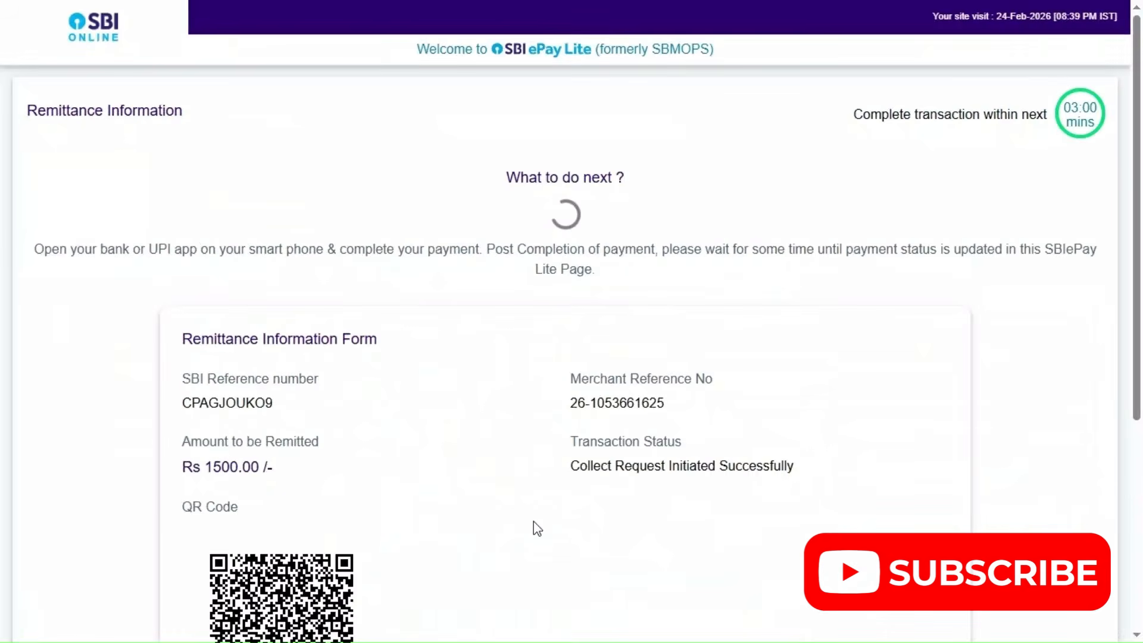
{"action": "scroll", "coordinate": [434, 485], "scroll_direction": "down", "scroll_amount": 4}
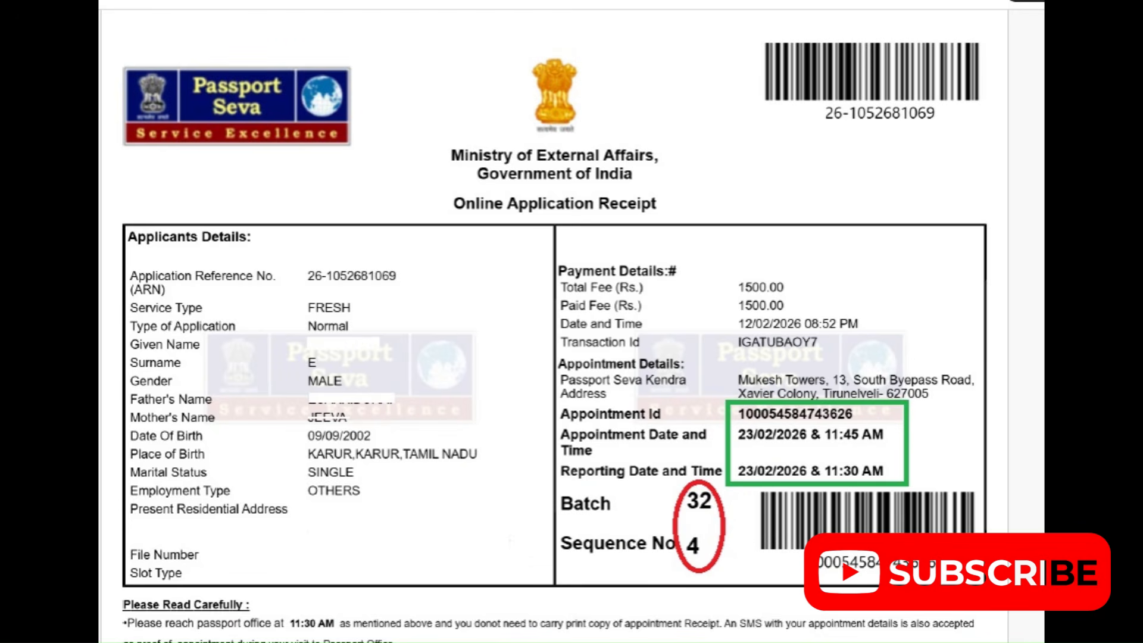